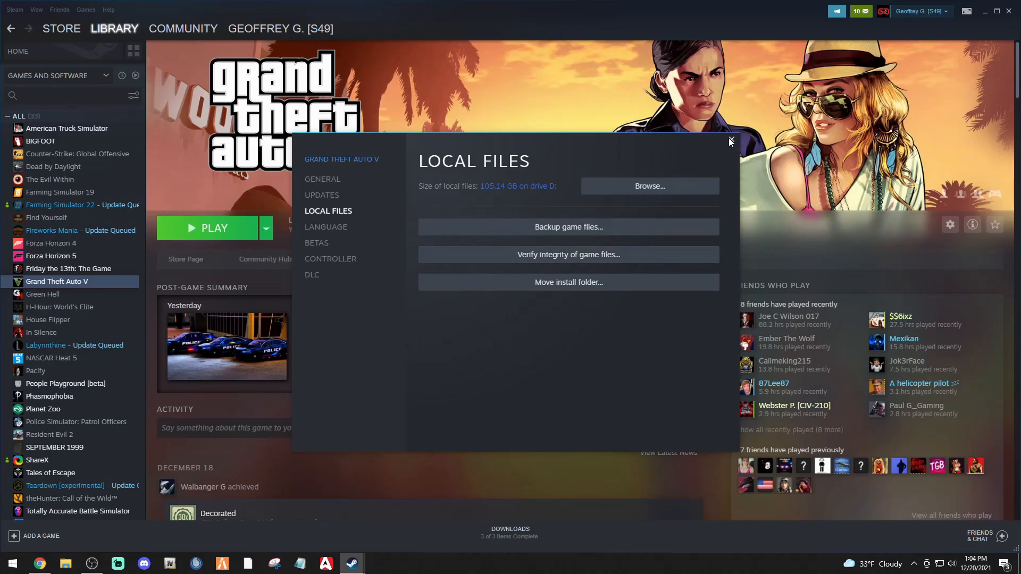
Close the Grand Theft Auto V properties and the Steam window.
left_click(731, 139)
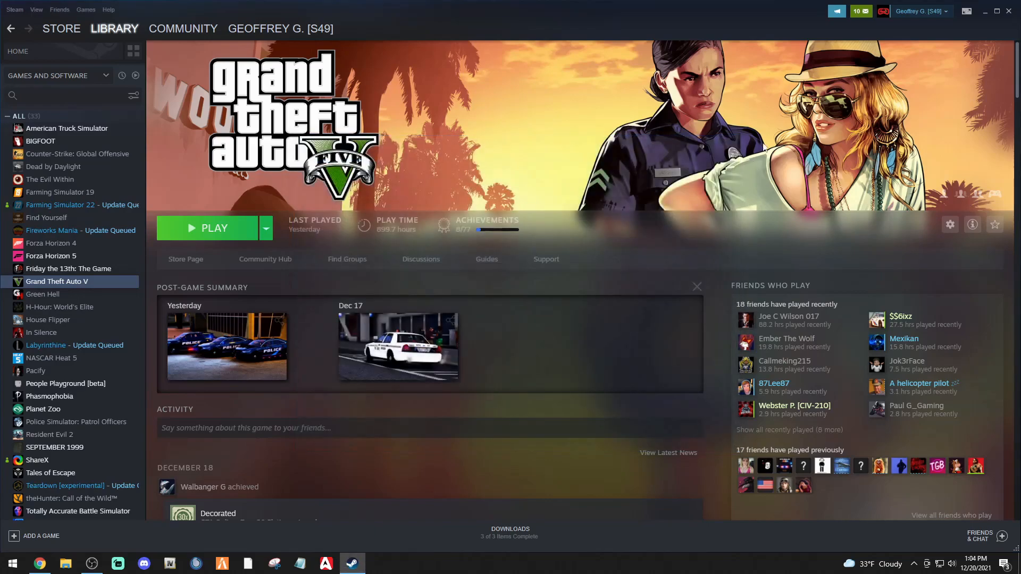
left_click(1009, 12)
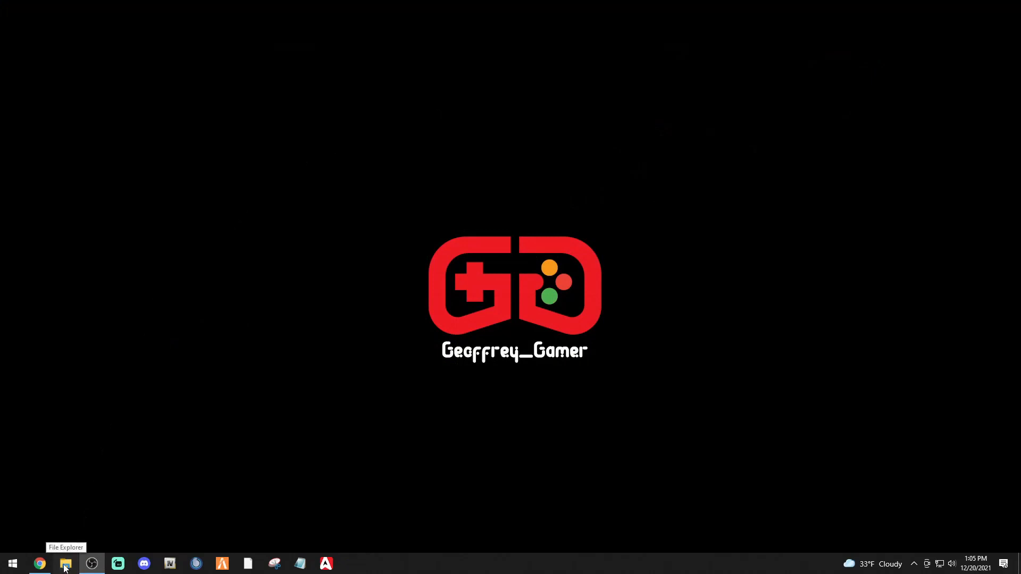
Look in the default Steam location on drive C for installed games: Program Files (x86), Steam, steamapps, common.
left_click(65, 568)
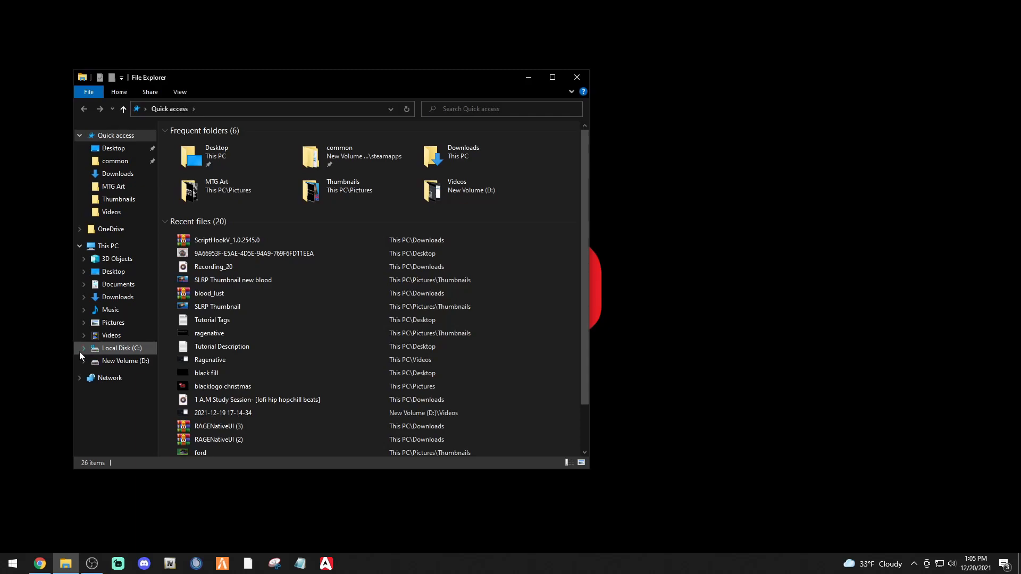
left_click(119, 351)
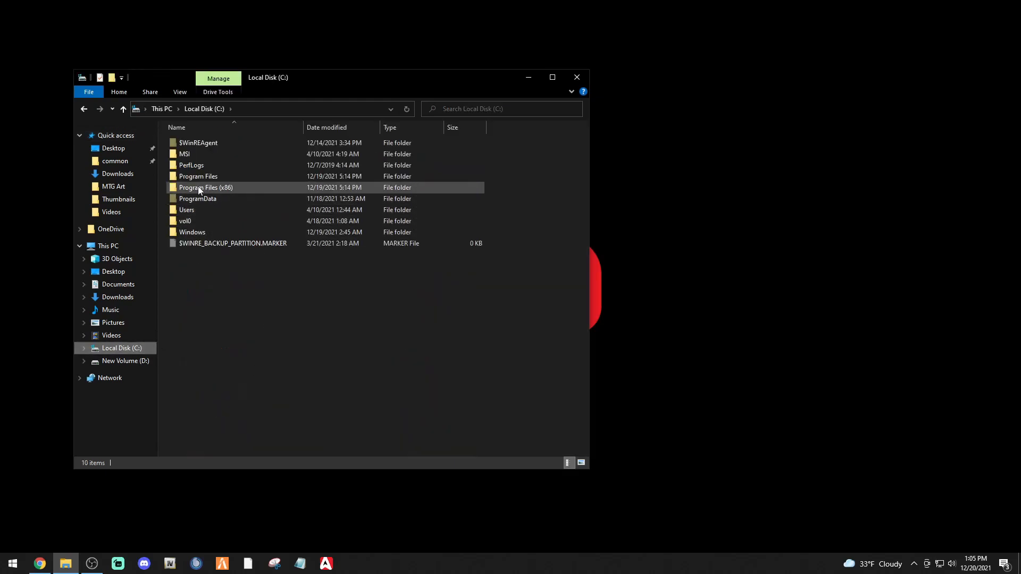
double_click(198, 187)
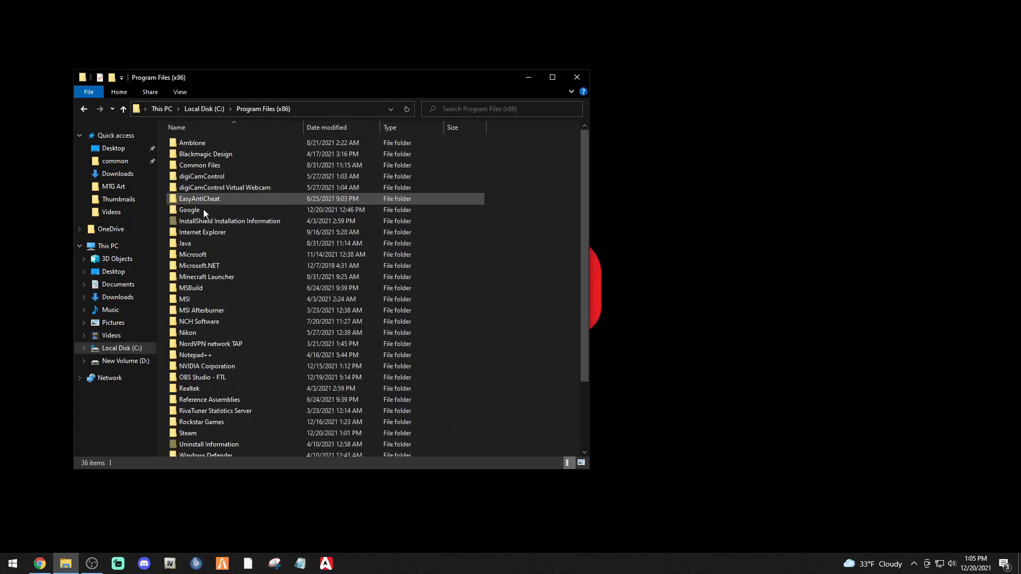
double_click(216, 432)
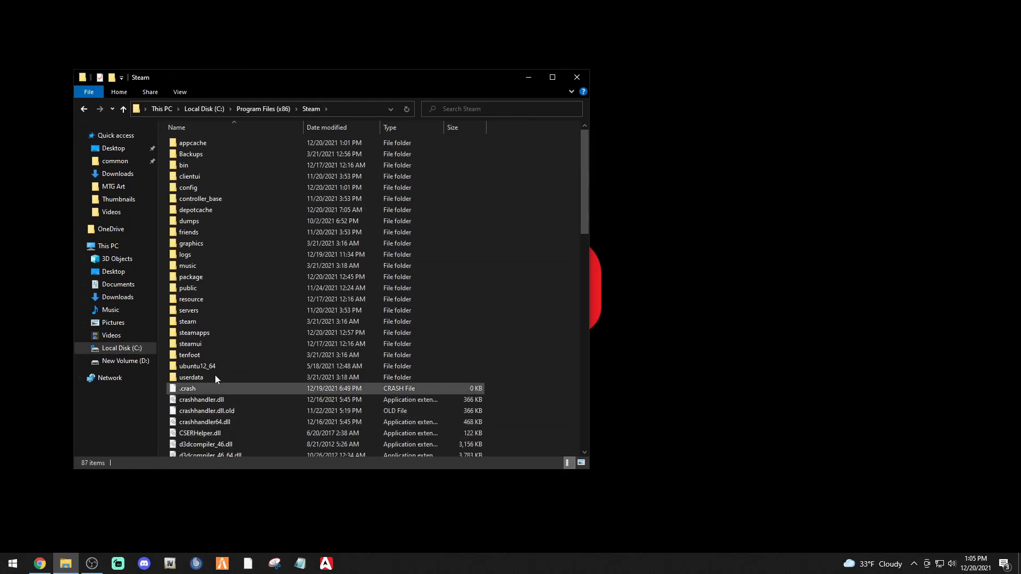
double_click(213, 333)
double_click(201, 144)
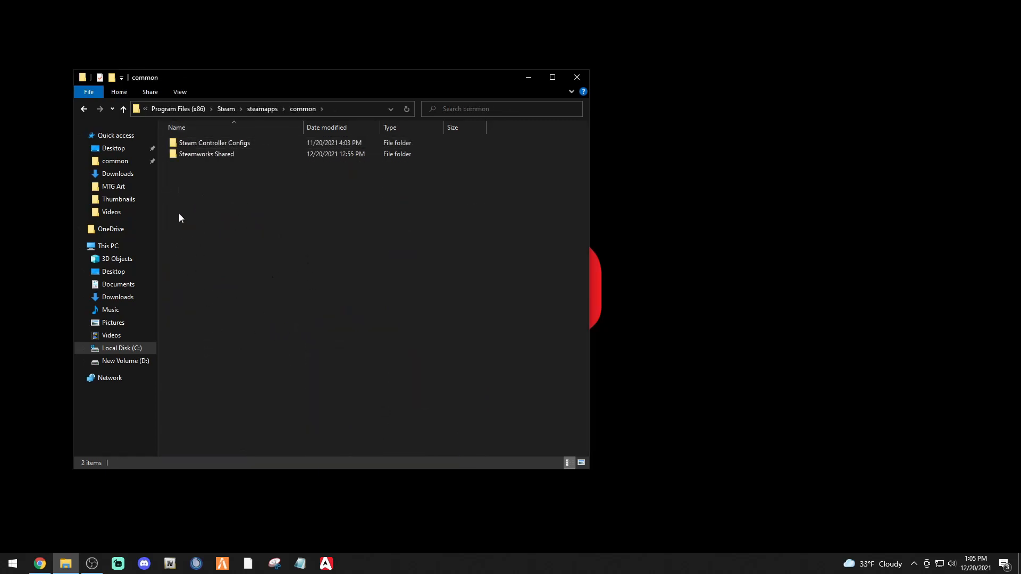
Go to the Grand Theft Auto V folder on drive D under SteamLibrary, steamapps, common.
left_click(131, 362)
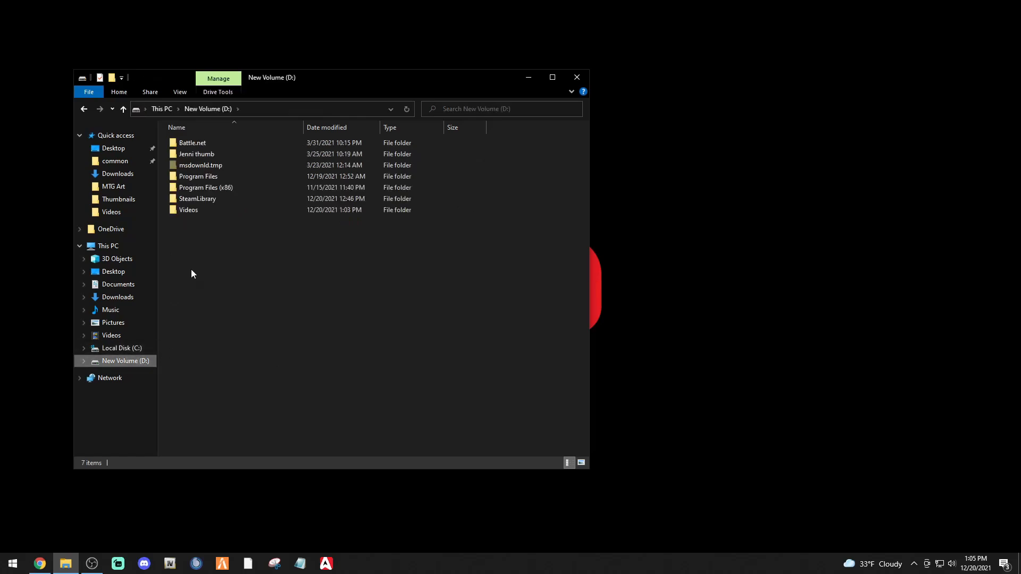
double_click(192, 200)
double_click(194, 143)
left_click(192, 142)
double_click(196, 143)
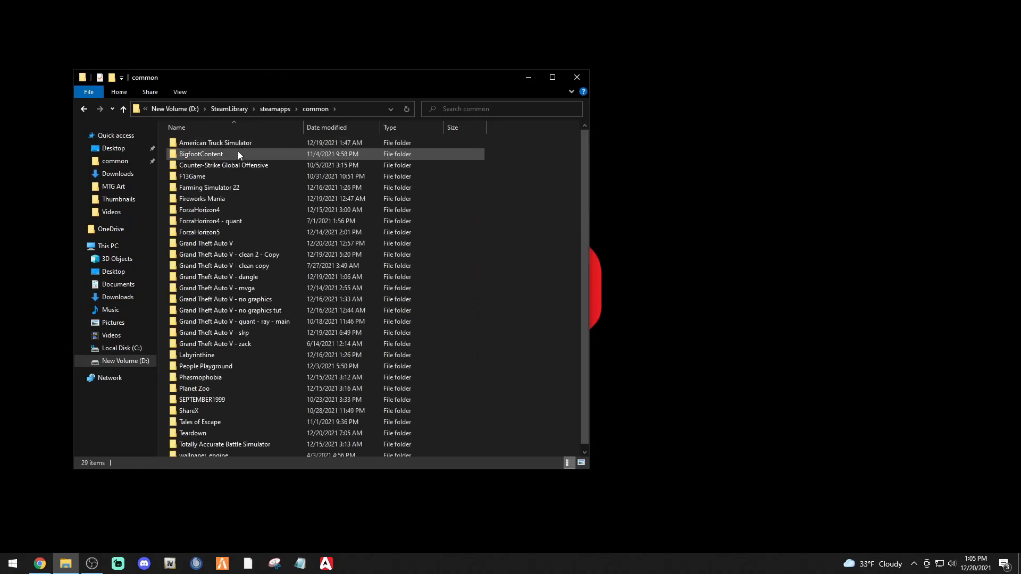
double_click(232, 245)
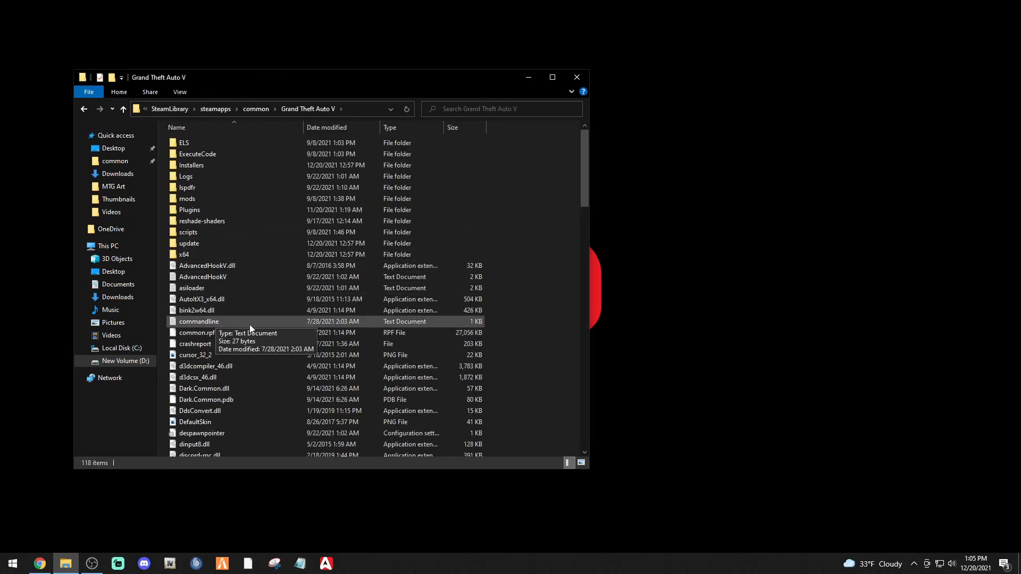
Check the GTA5 application in the game folder and open the keys configuration file from the lspdfr folder.
scroll(285, 347, "down", 6)
scroll(285, 343, "down", 4)
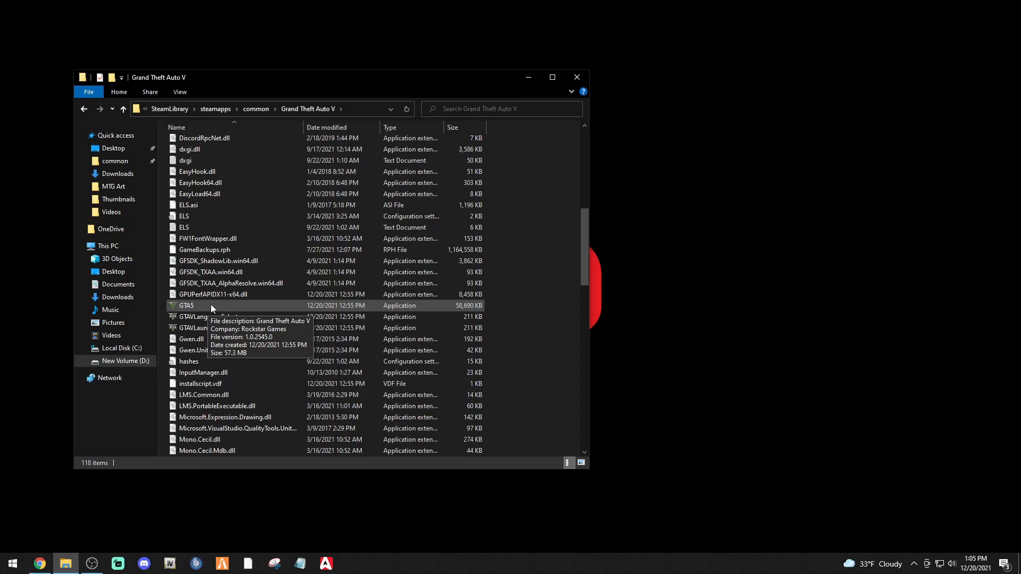
left_click_drag(369, 74, 338, 85)
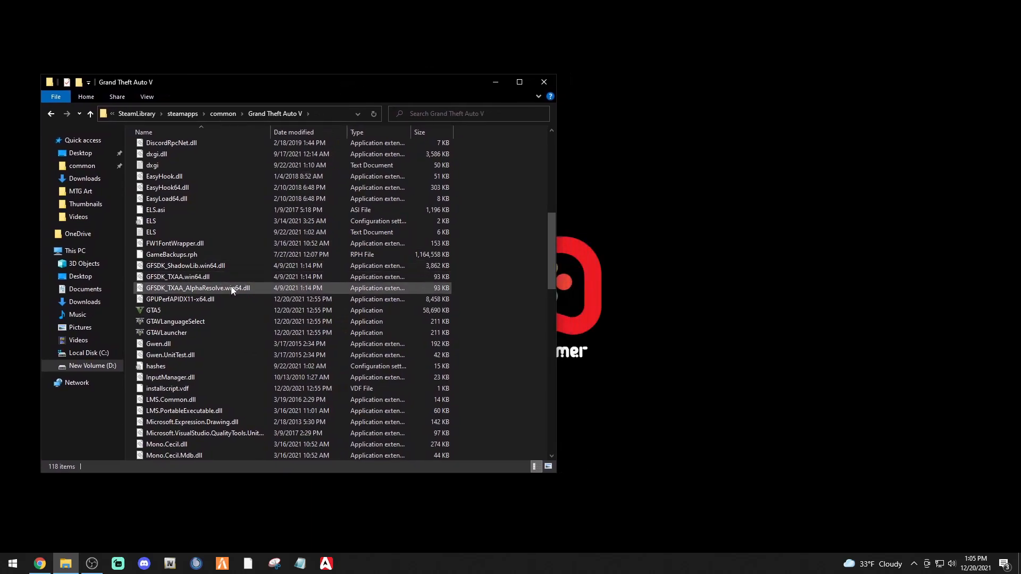
scroll(232, 288, "up", 3)
scroll(232, 289, "up", 7)
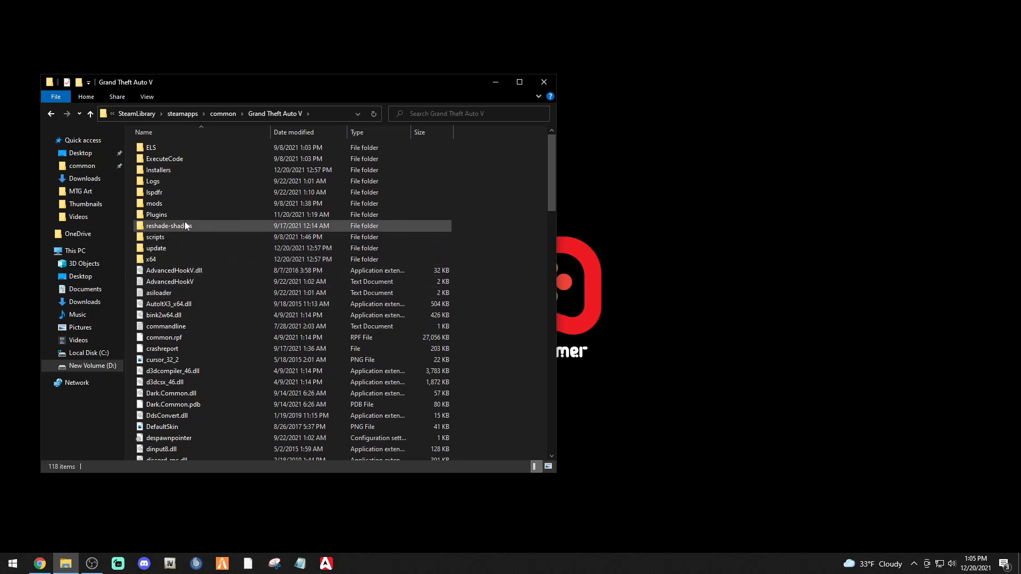
mouse_move(167, 206)
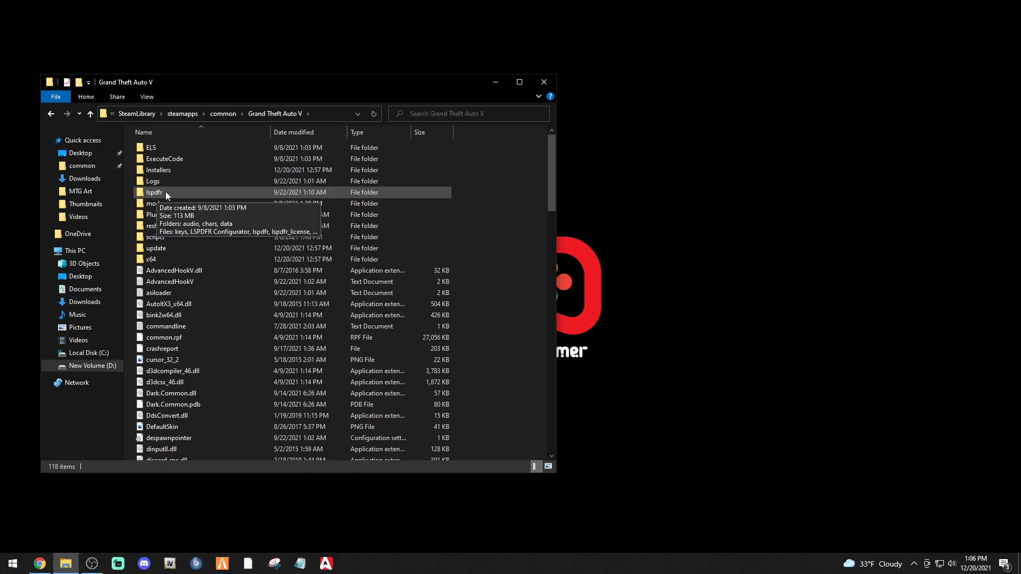
double_click(165, 192)
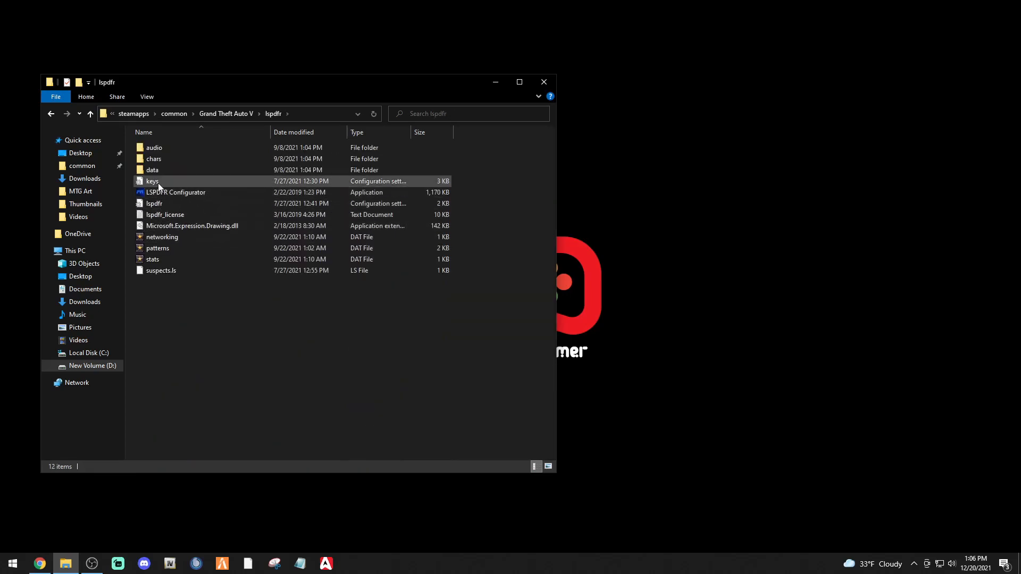
mouse_move(158, 183)
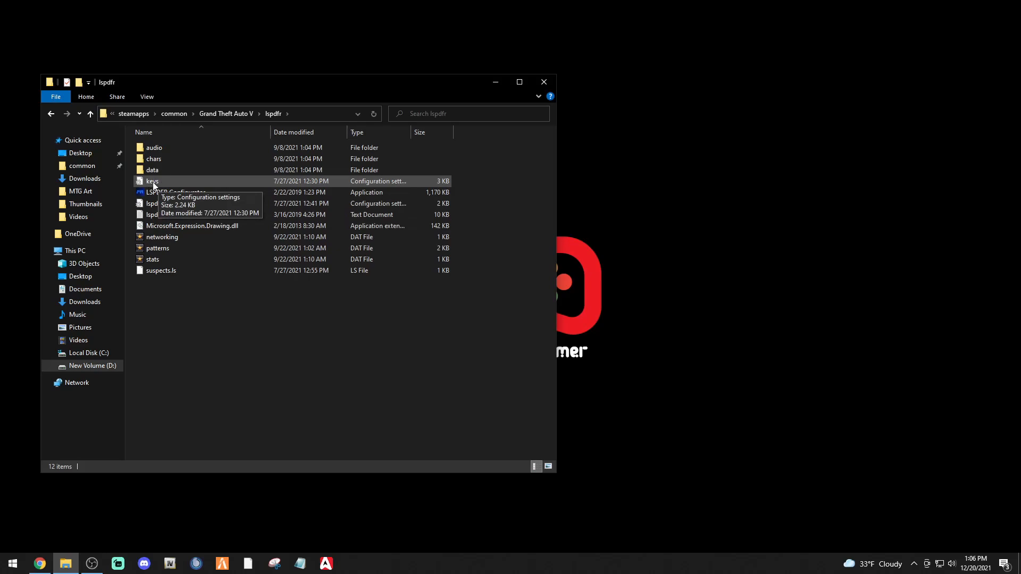
double_click(156, 184)
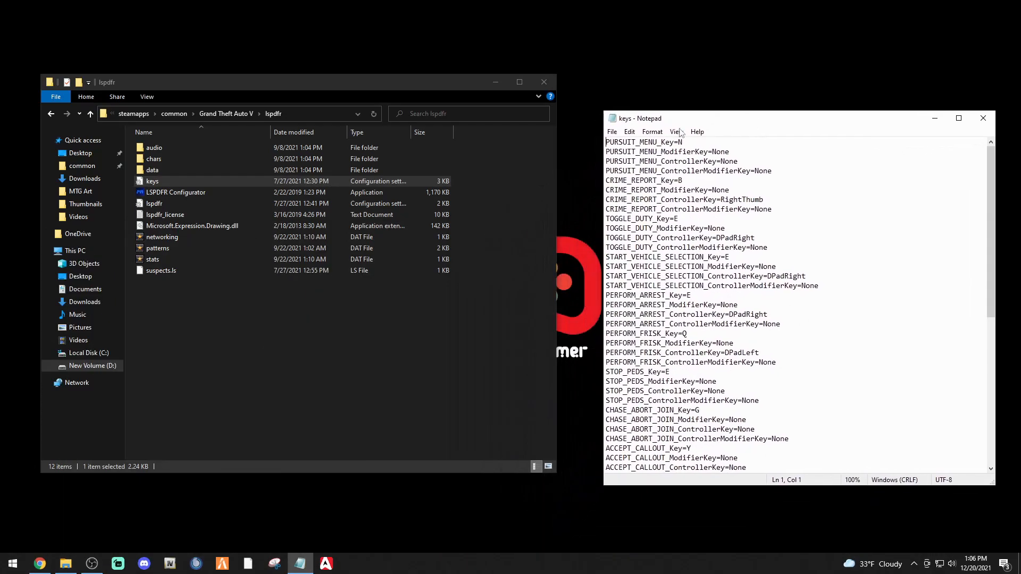
Save a copy of the keys file to the Desktop as "keys 2372" and minimize its window.
left_click(612, 132)
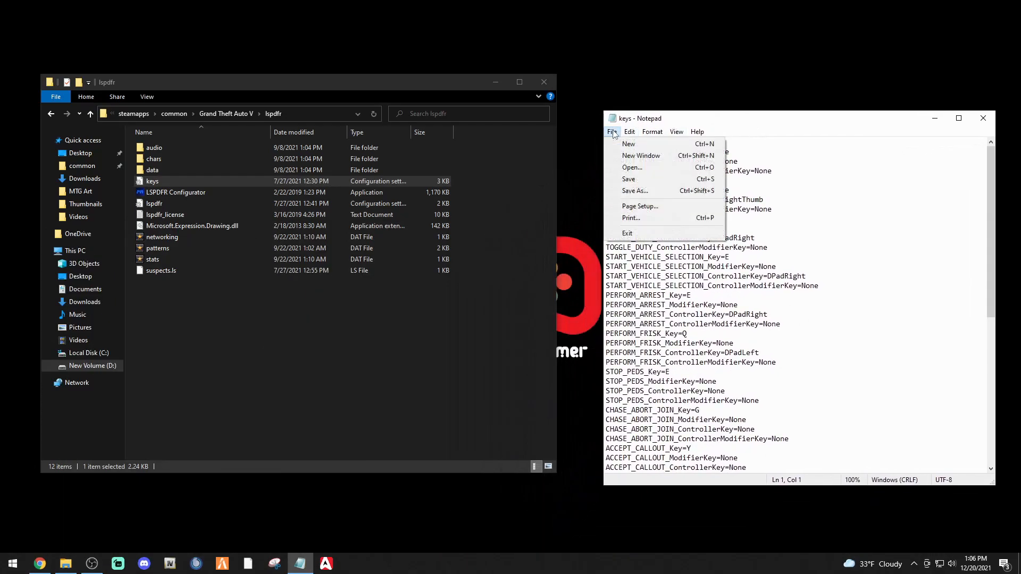
left_click(629, 191)
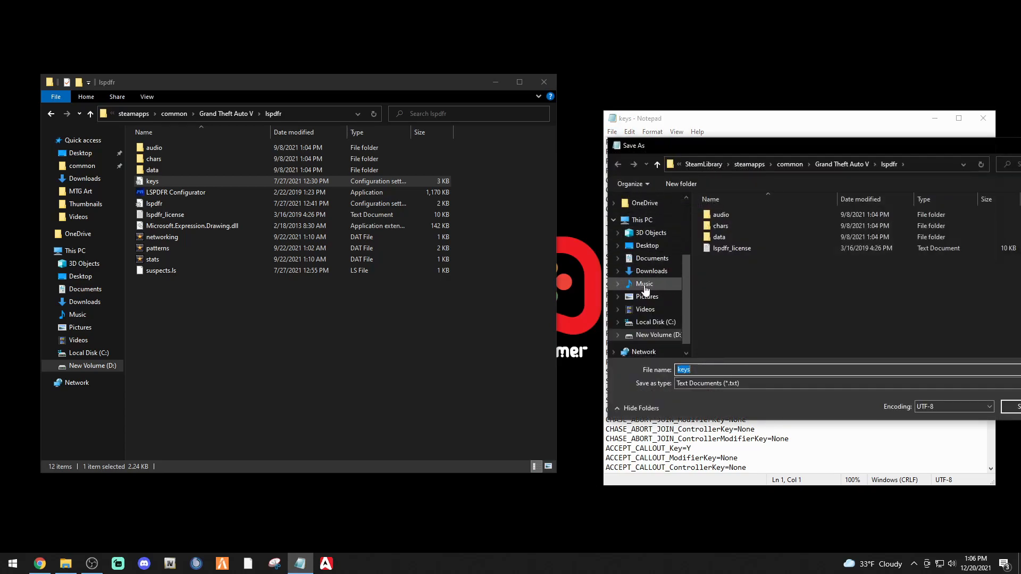
left_click(645, 247)
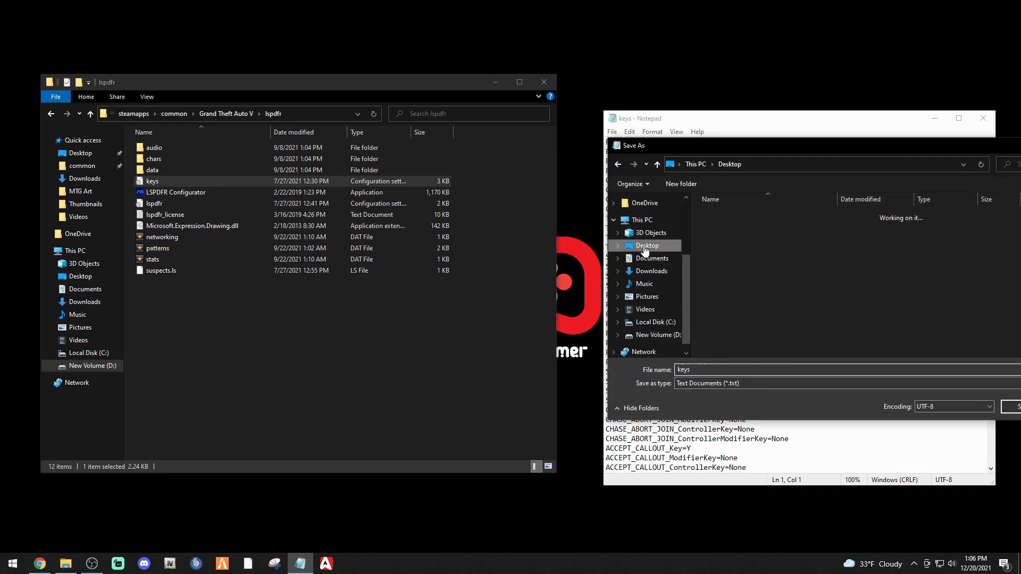
left_click(713, 369)
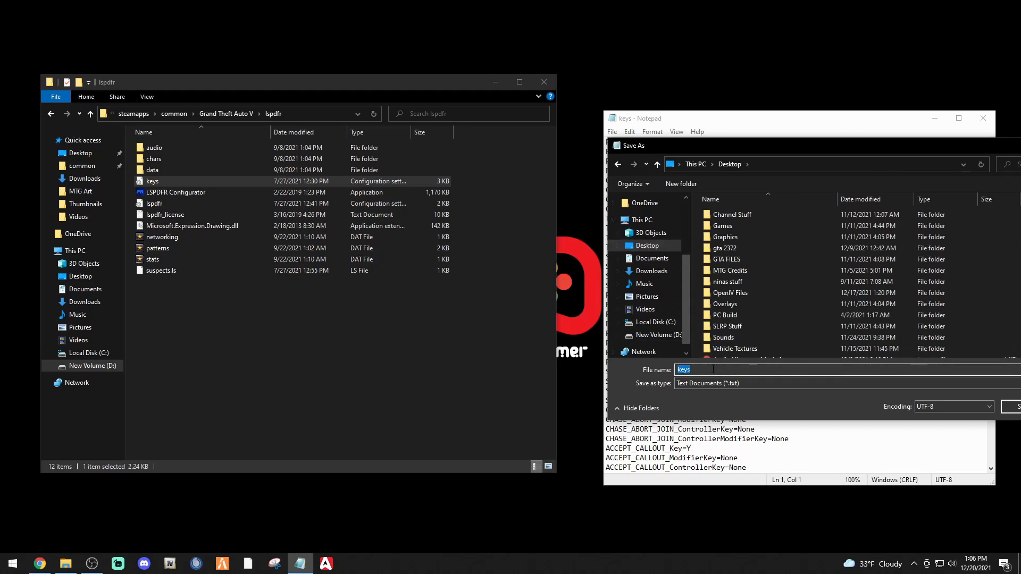
left_click(713, 369)
type("2372")
key("Return")
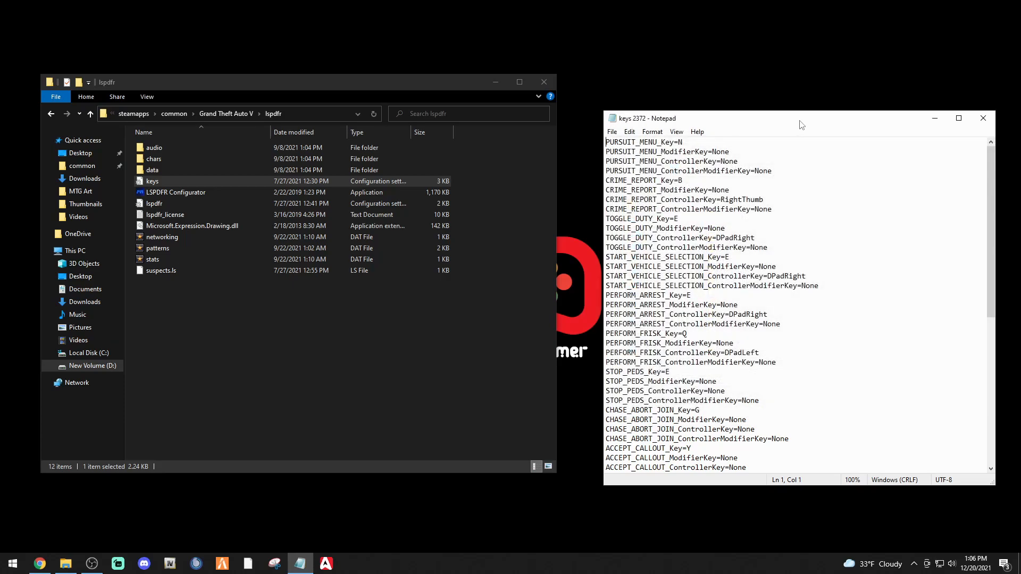
left_click(934, 118)
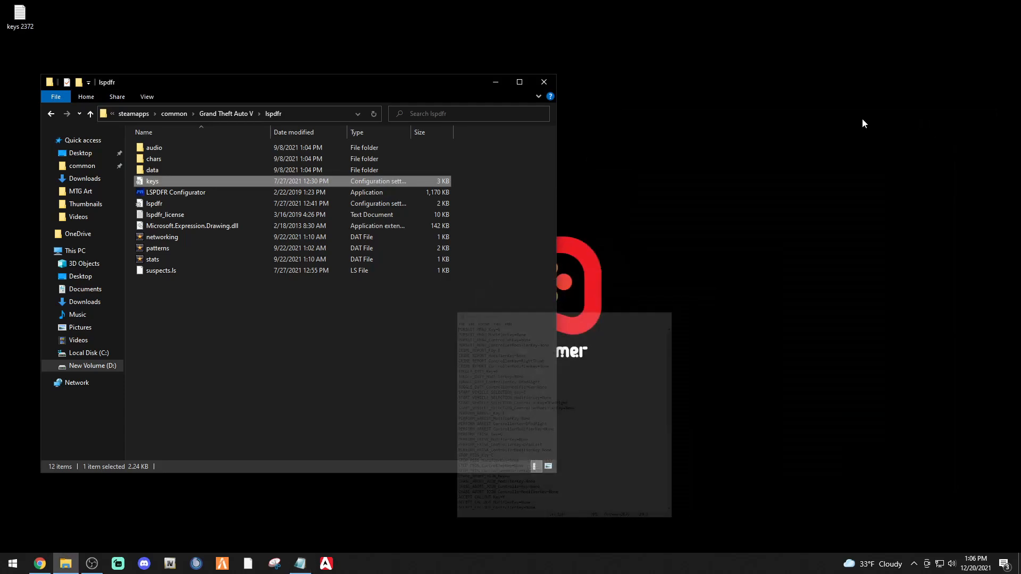
Open the lspdfr configuration file and save a text copy named "lspdfr2372" in the same folder.
double_click(158, 205)
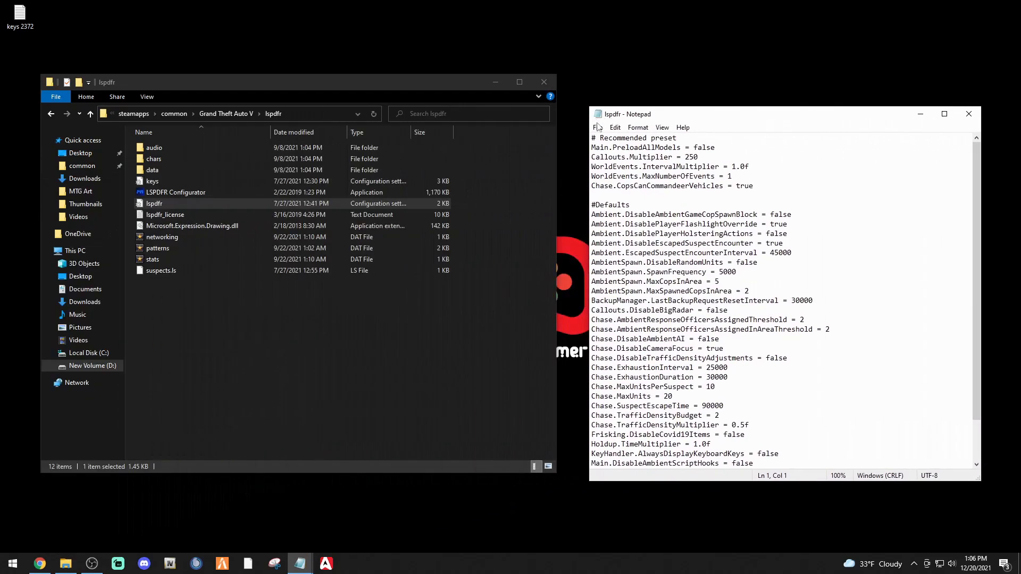
left_click(597, 128)
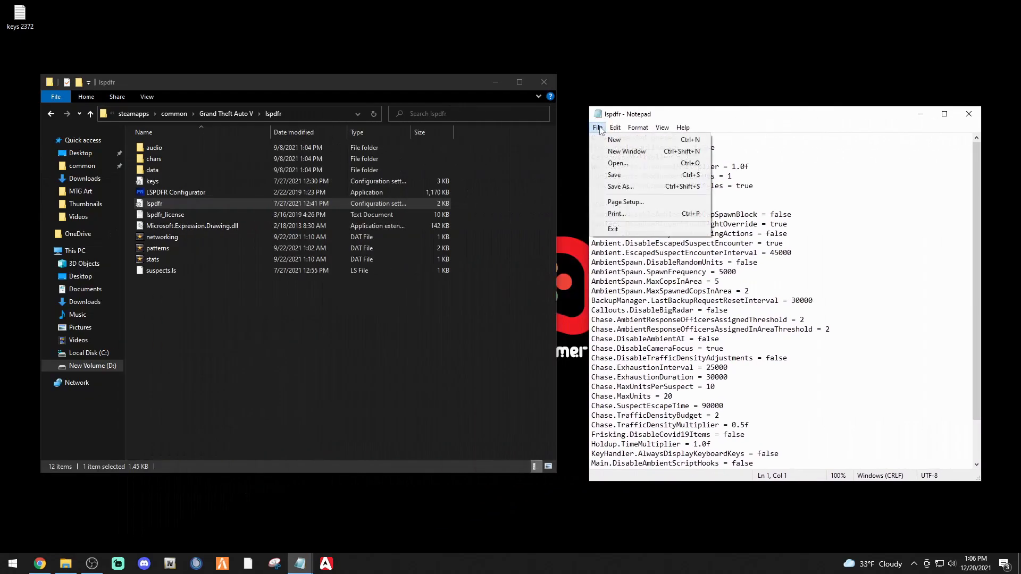
left_click(620, 188)
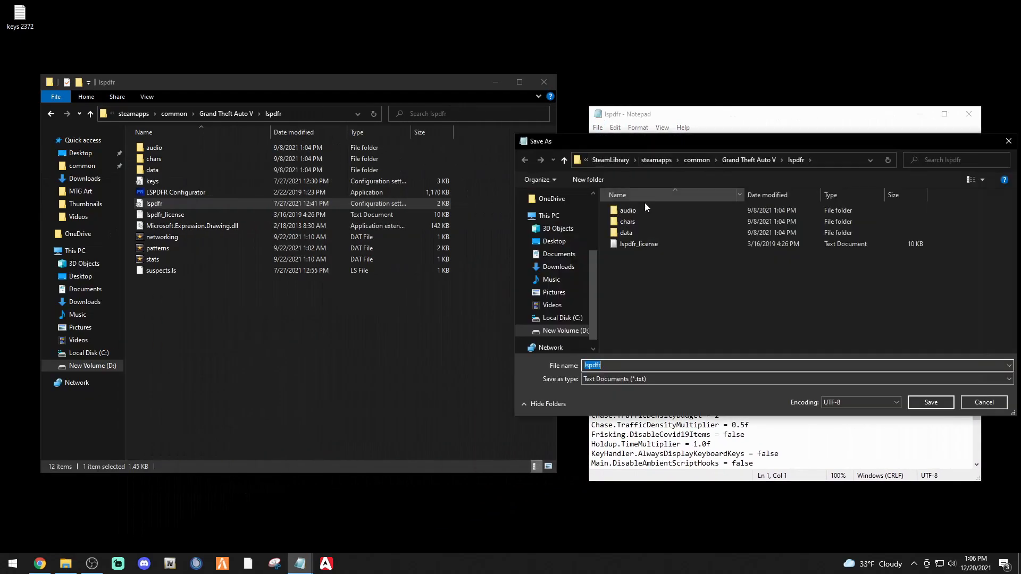
left_click(613, 366)
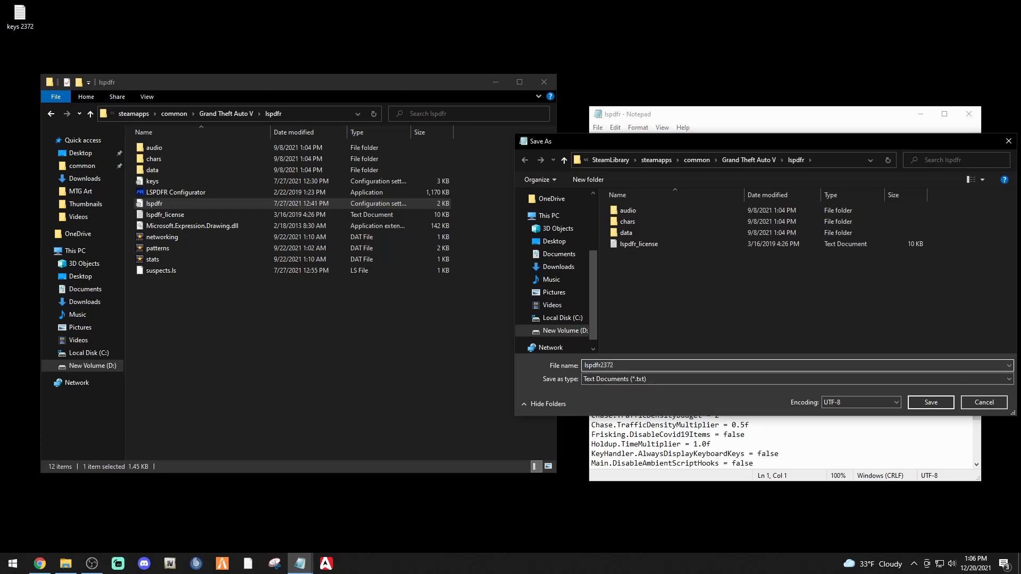
left_click(926, 405)
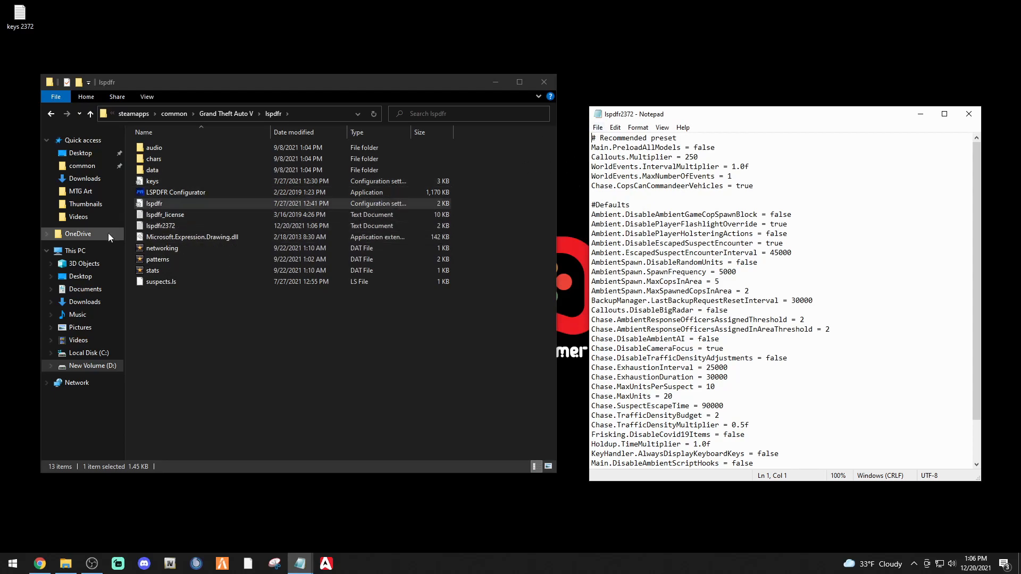
Open the lspdfr2372 copy, save it to the Desktop under the same name, and clear both text windows away.
left_click(167, 230)
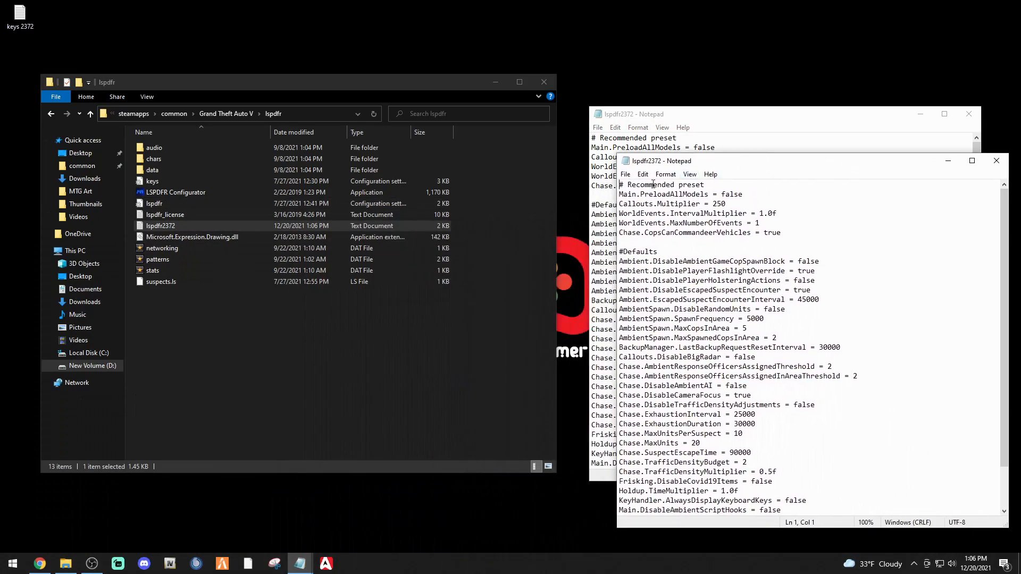
left_click(626, 174)
left_click(635, 233)
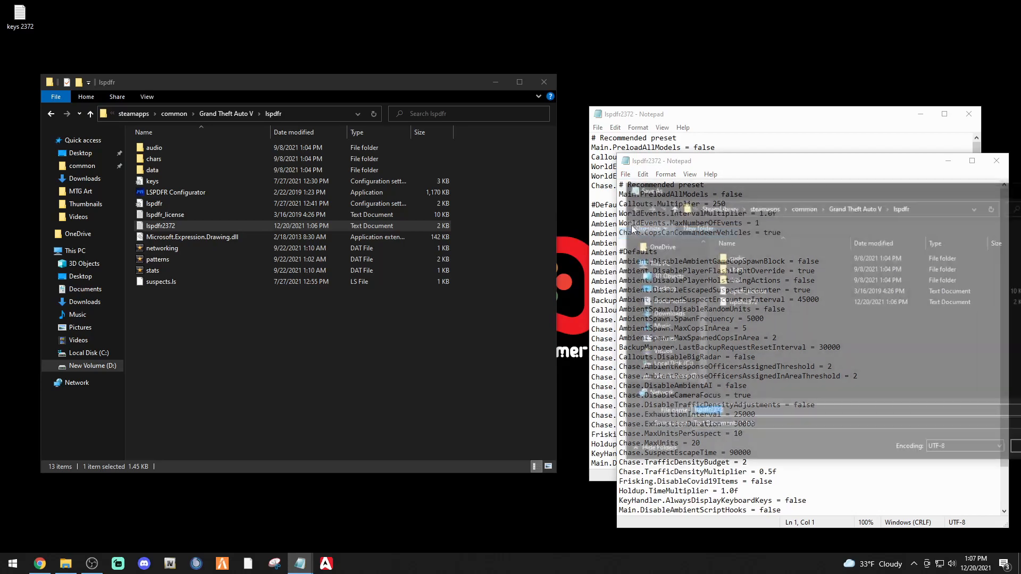
left_click(554, 287)
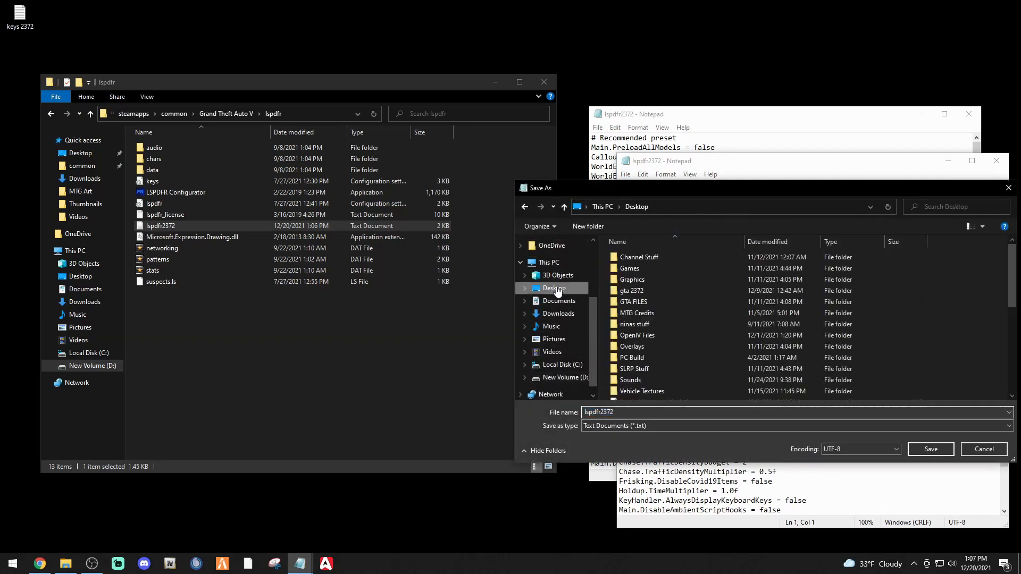
left_click(930, 449)
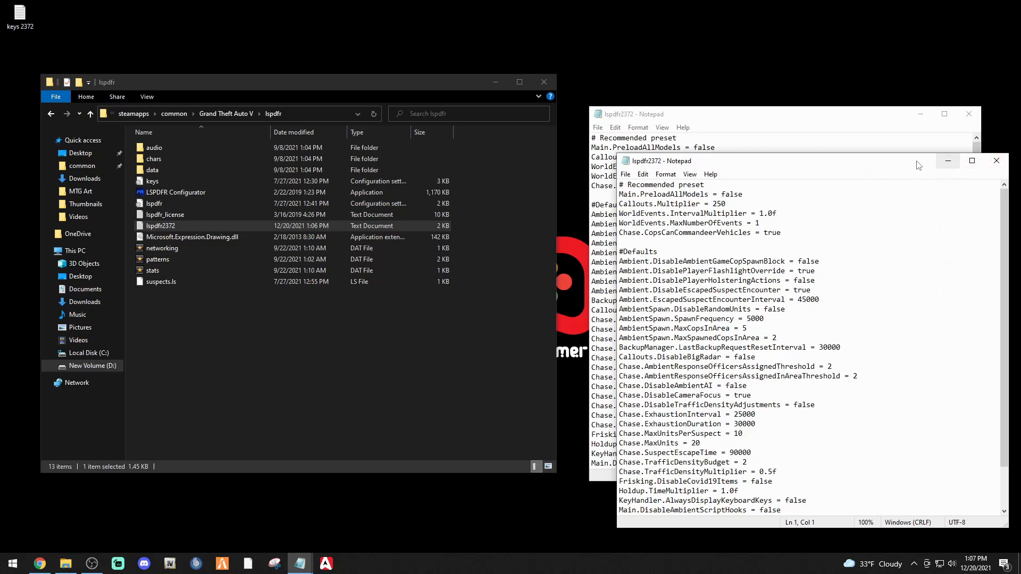
left_click(996, 160)
left_click(920, 114)
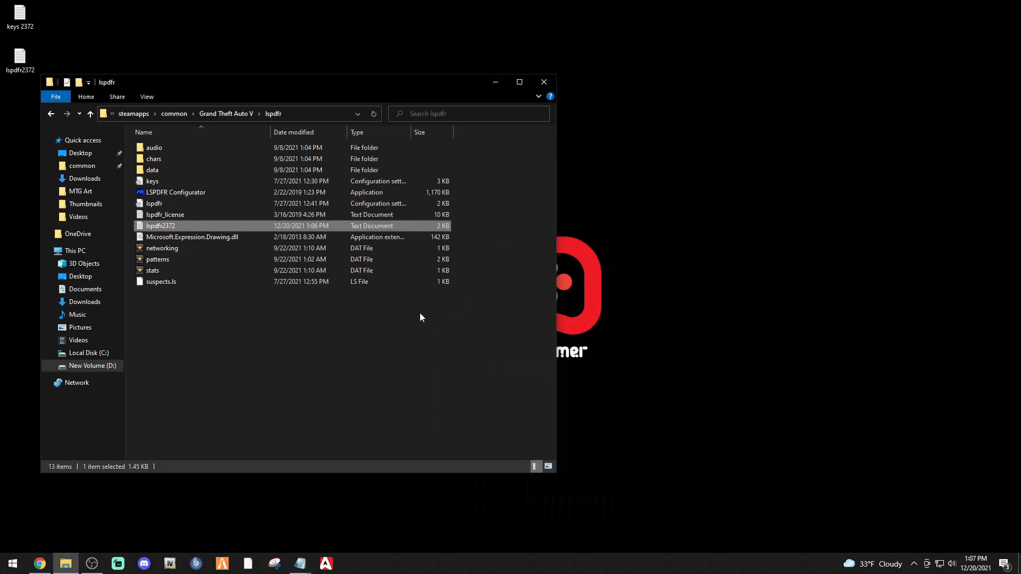
Delete the lspdfr2372 text file from the game's lspdfr folder.
mouse_move(299, 568)
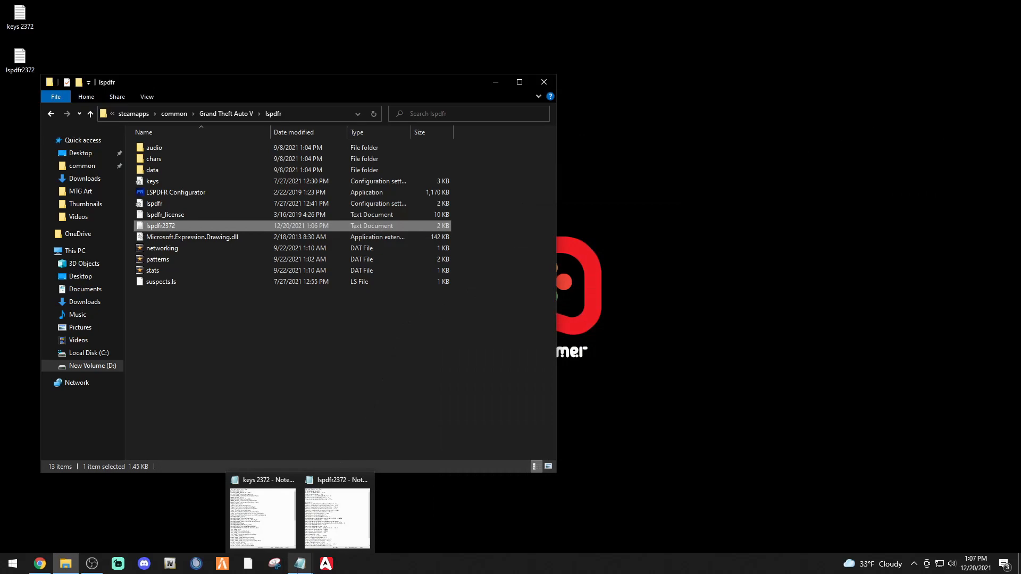
right_click(174, 229)
left_click(223, 444)
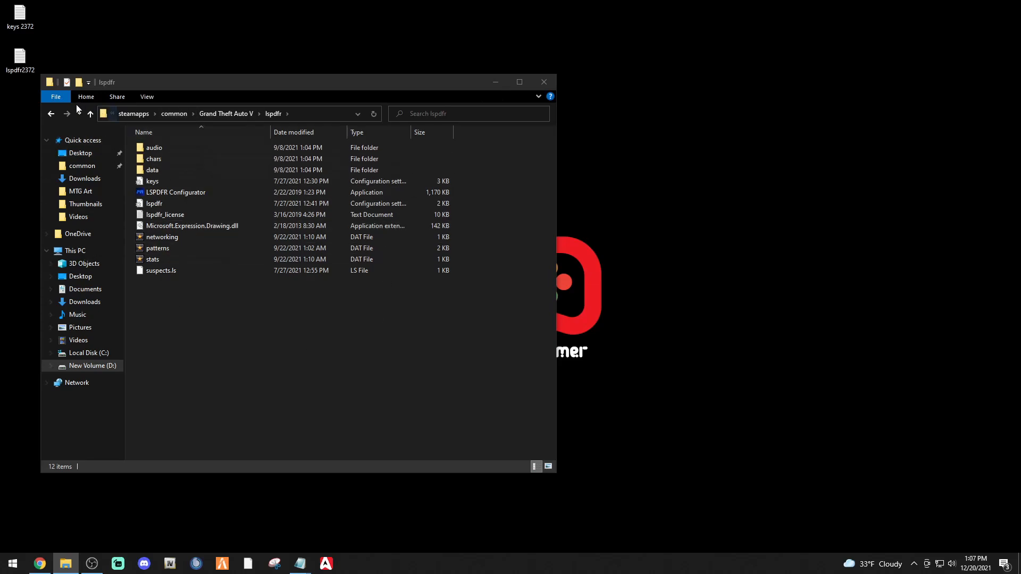
Return to the Grand Theft Auto V folder, switch to Chrome and open the LSPDFR 0.4.9 (8021) download page.
left_click(51, 113)
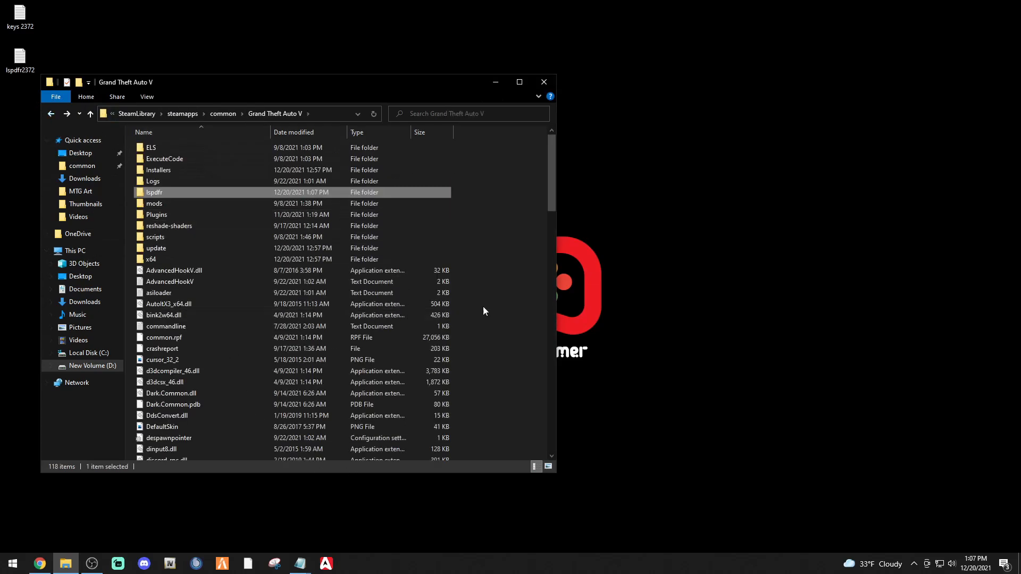
left_click(513, 312)
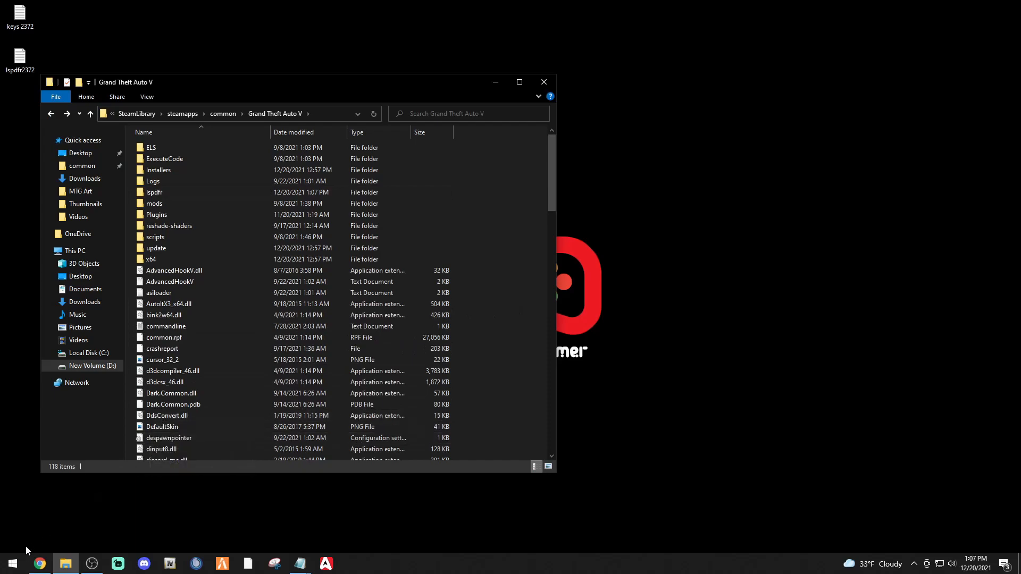
left_click(38, 565)
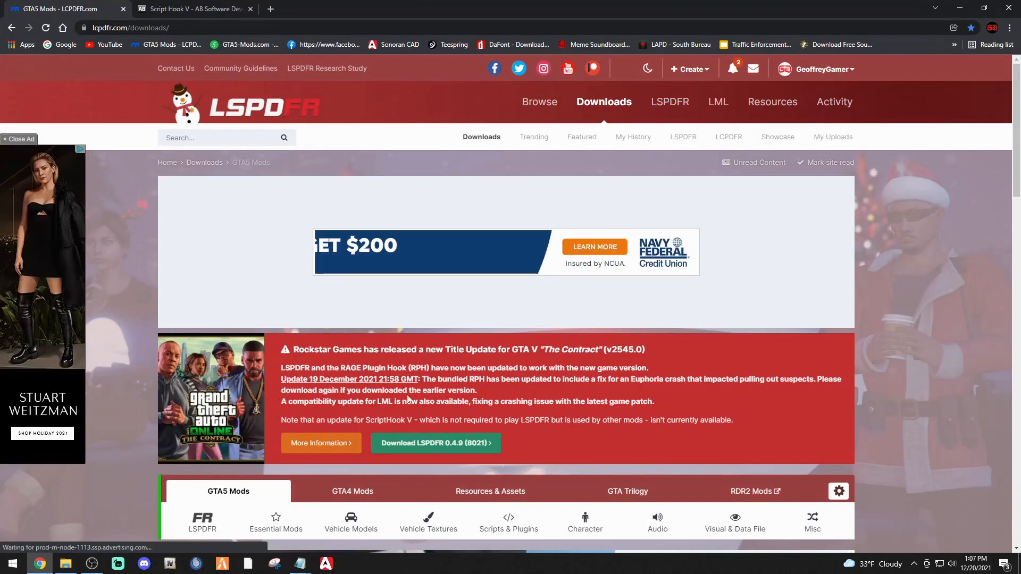
left_click(436, 446)
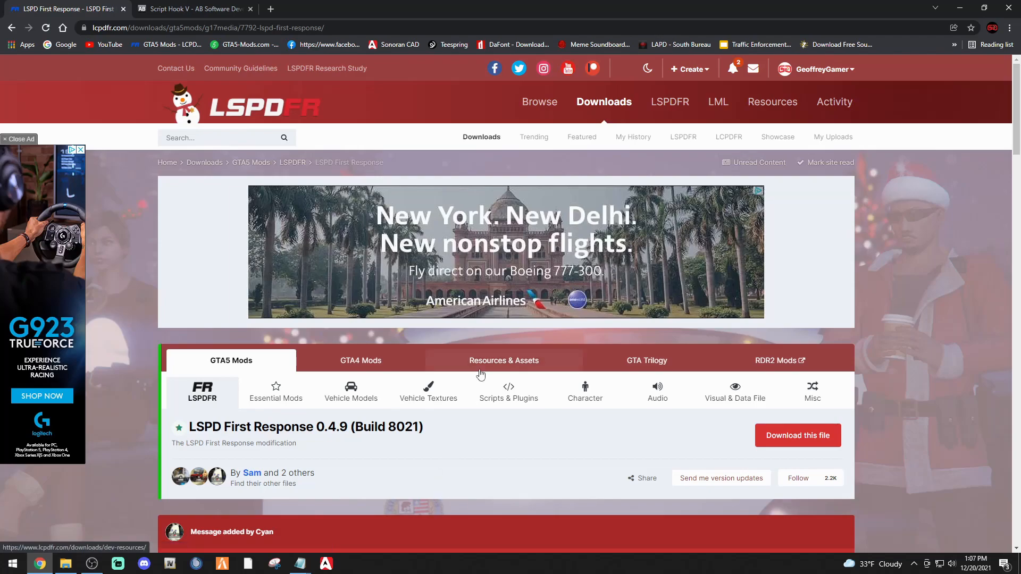
Agree to the download terms, download LSPDFR_049_8021_Manual_Install.zip, and minimize its archive window after dismissing the license notice.
scroll(480, 375, "down", 7)
scroll(473, 374, "down", 4)
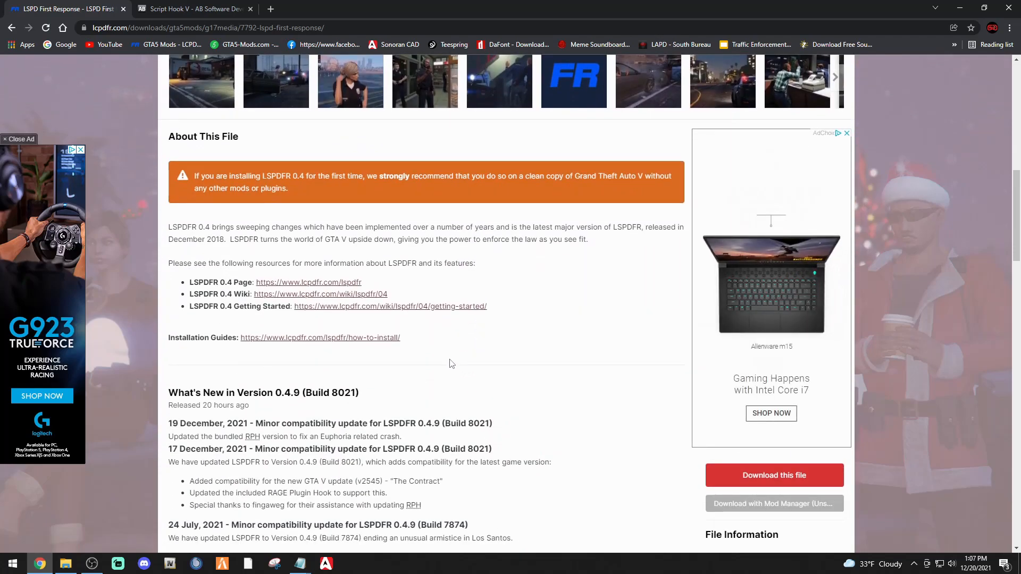
scroll(451, 365, "down", 1)
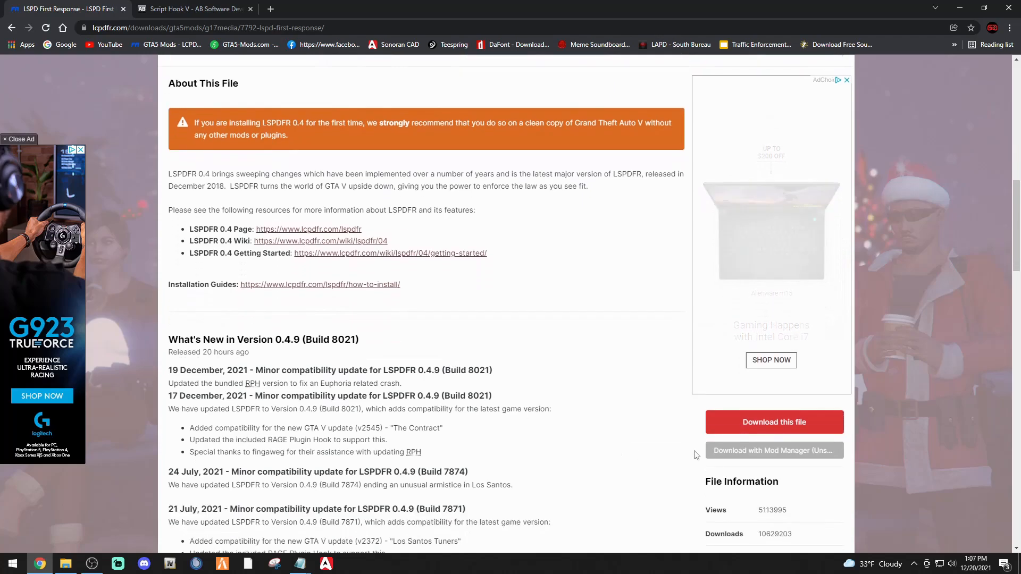
left_click(783, 422)
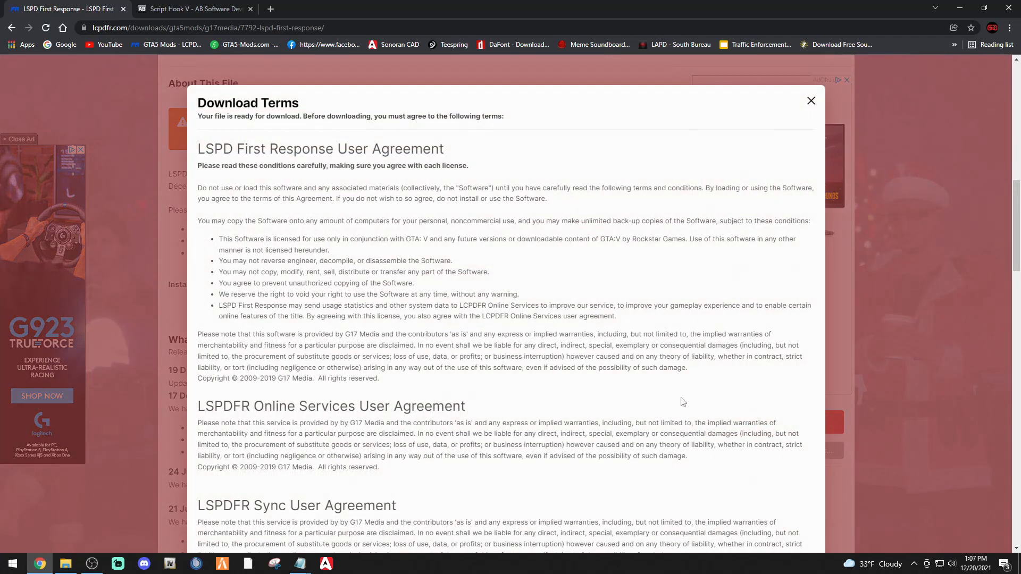
scroll(507, 404, "down", 17)
scroll(504, 404, "down", 10)
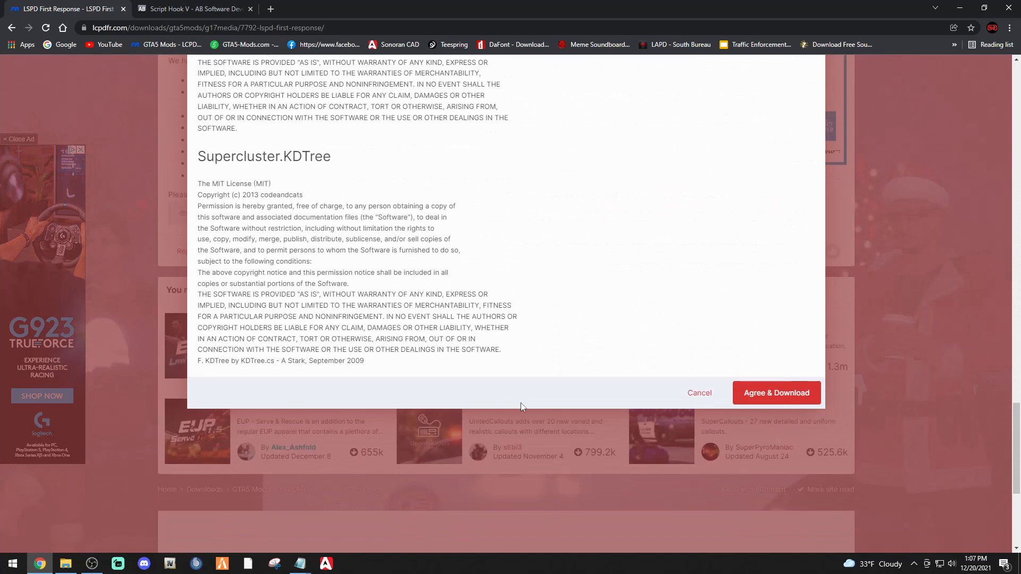
left_click(784, 398)
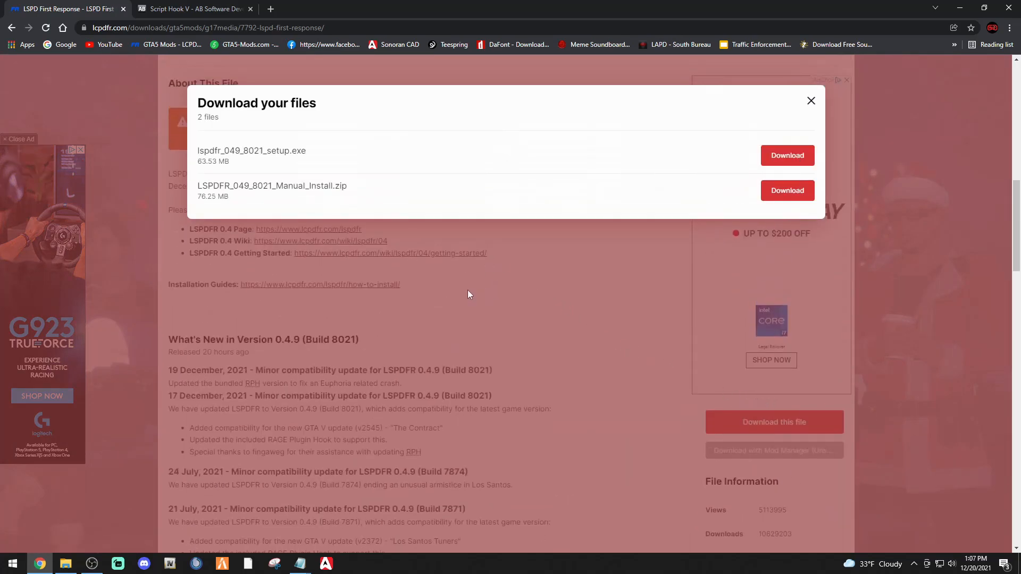
left_click(782, 198)
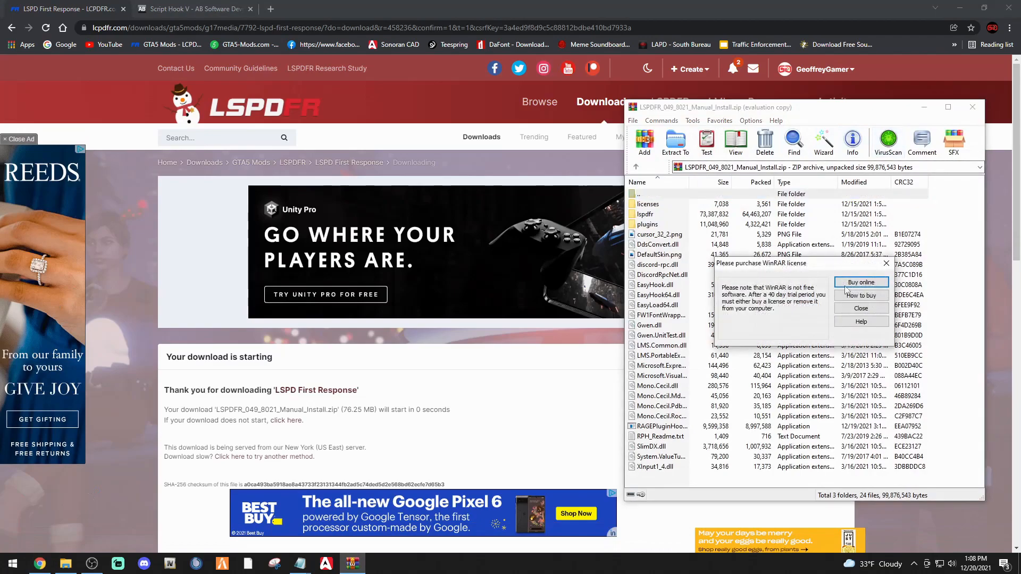
left_click(861, 307)
left_click(922, 108)
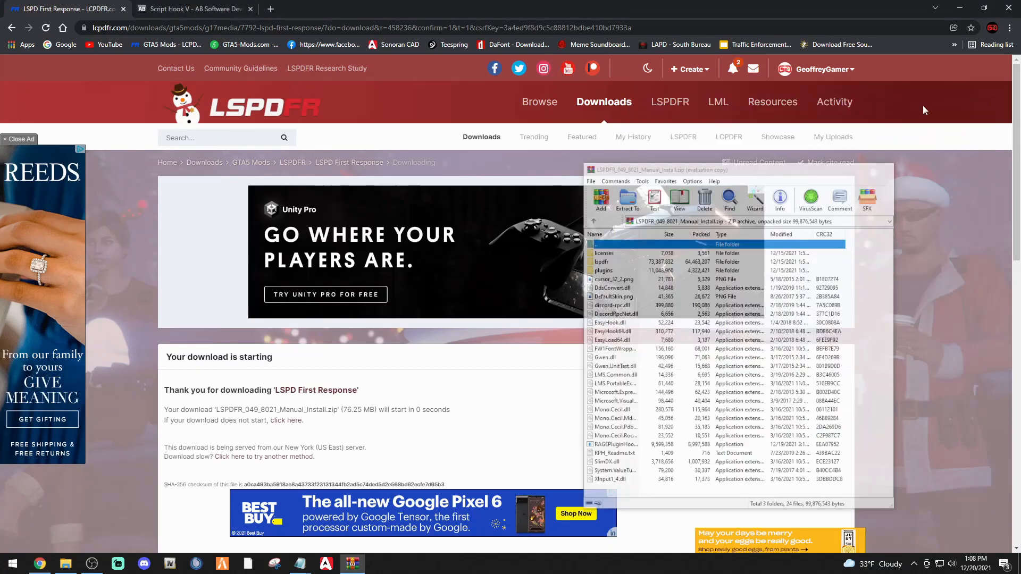
Download Script Hook V v1.0.2545.0 from its page, and minimize both its archive window and the browser.
left_click(171, 12)
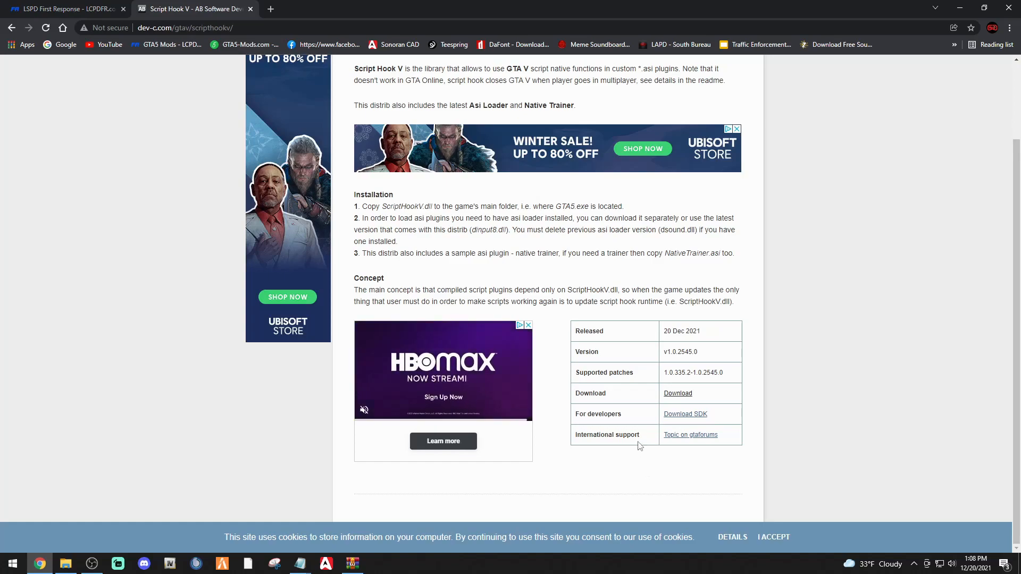
left_click_drag(703, 355, 661, 370)
left_click(669, 395)
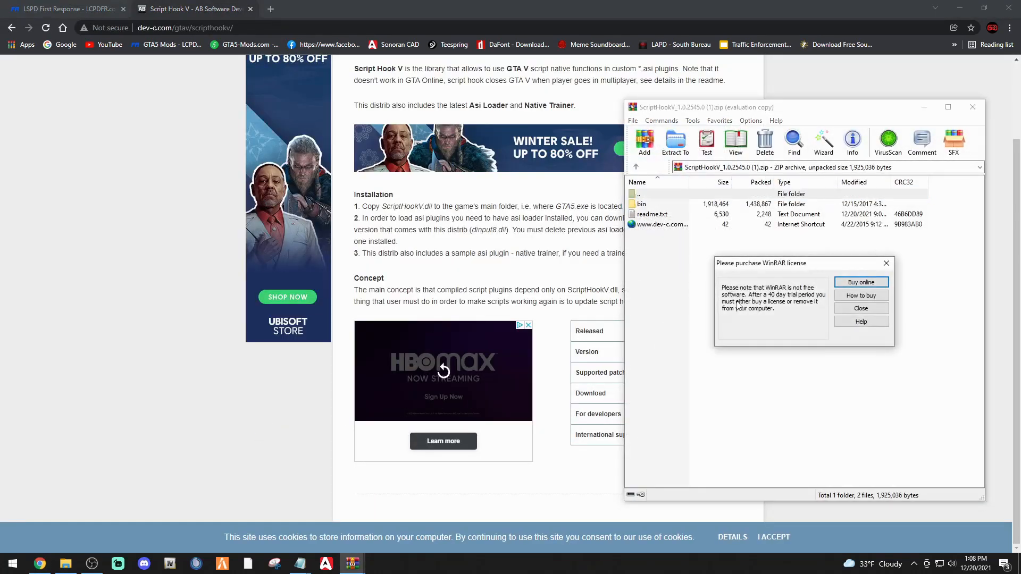
left_click(846, 309)
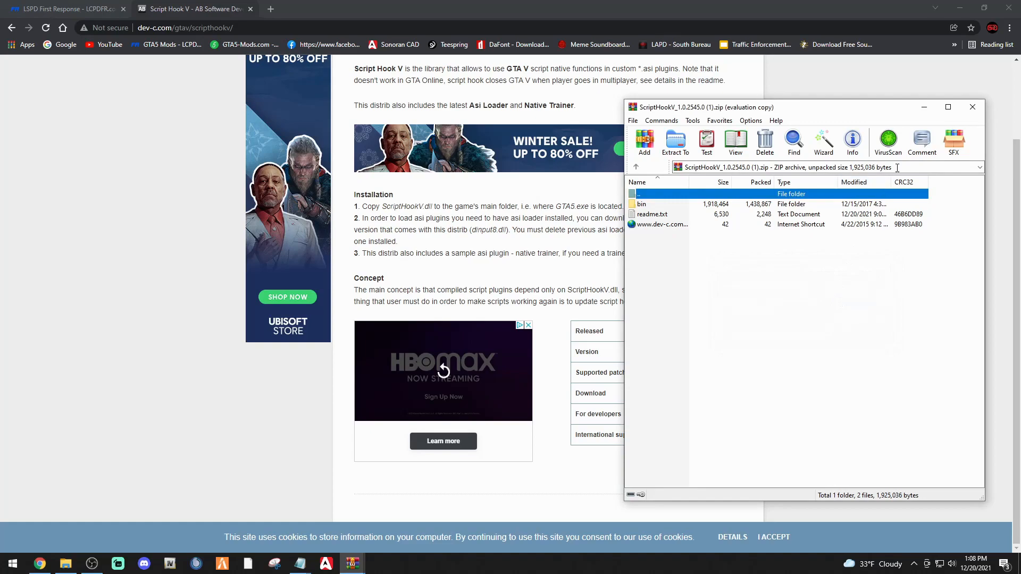
left_click(924, 107)
mouse_move(354, 562)
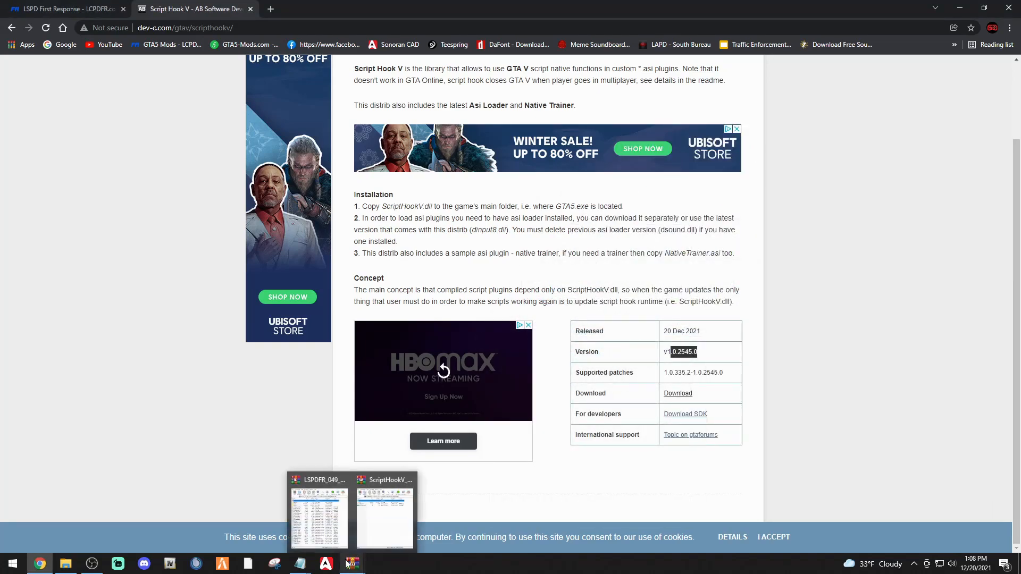
mouse_move(301, 567)
left_click(959, 7)
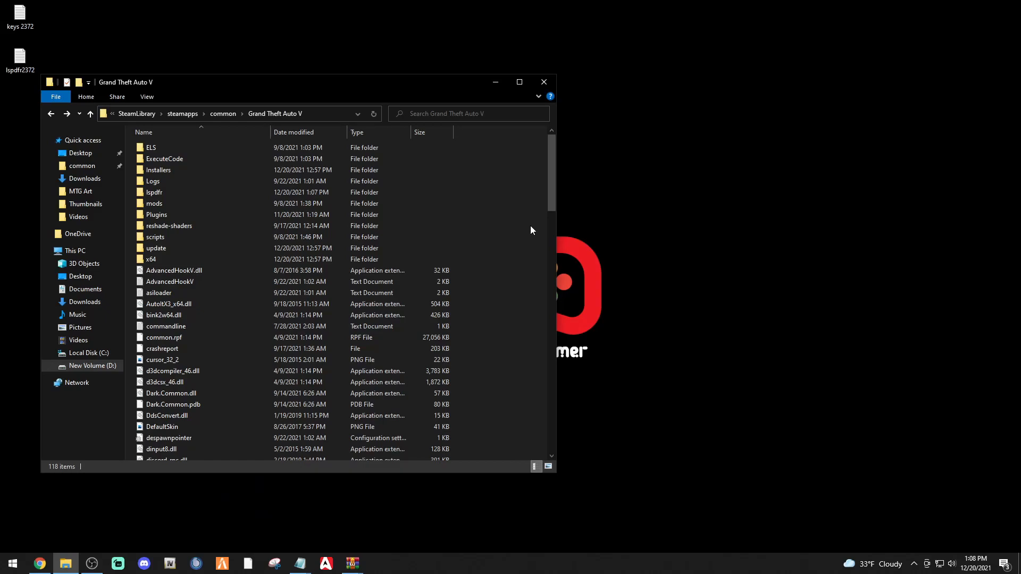
Bring up the LSPDFR_049_8021_Manual_Install archive and place it beside the Grand Theft Auto V folder window.
scroll(236, 351, "down", 9)
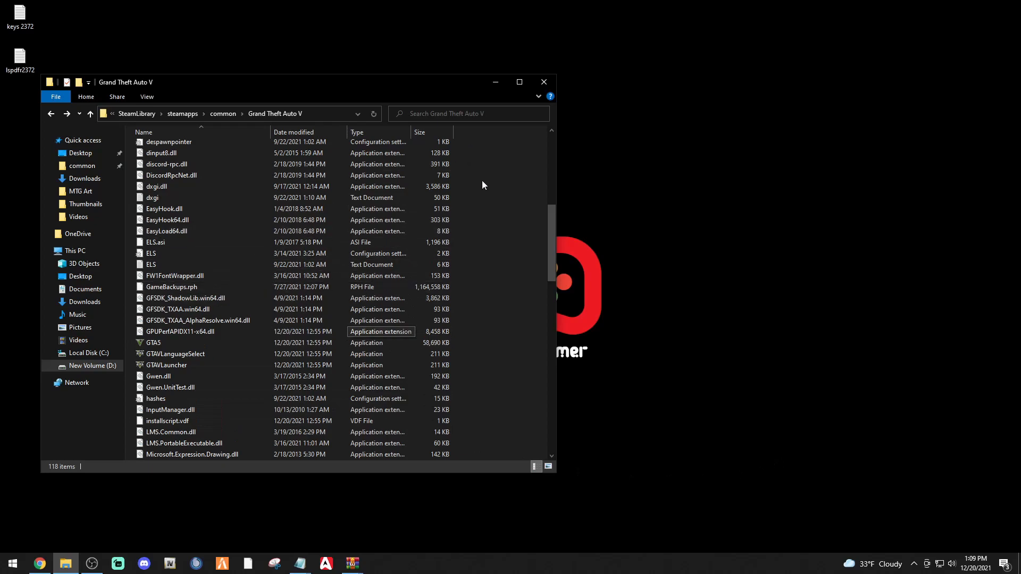
left_click_drag(552, 271, 560, 154)
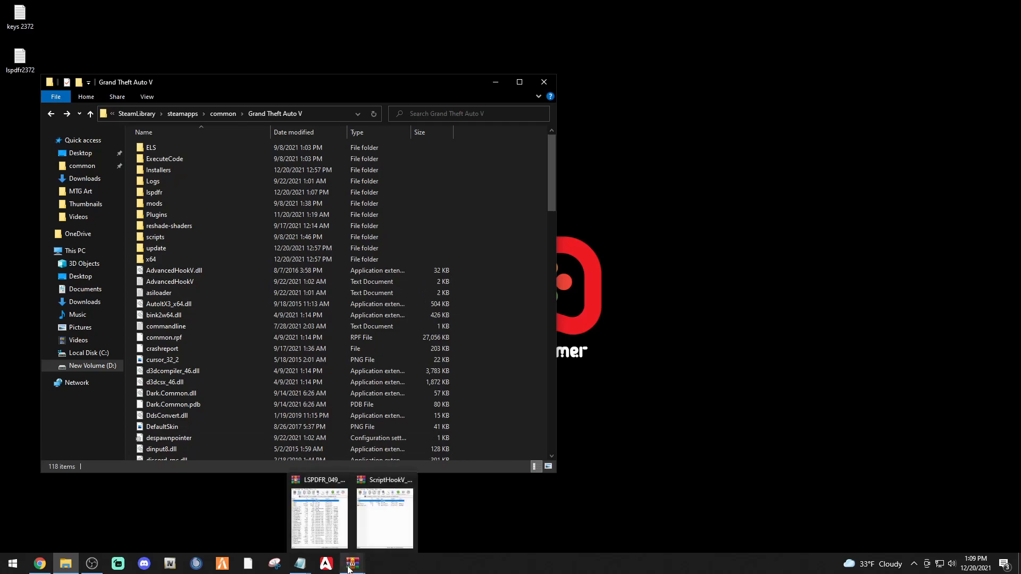
left_click(319, 513)
left_click_drag(809, 112, 767, 86)
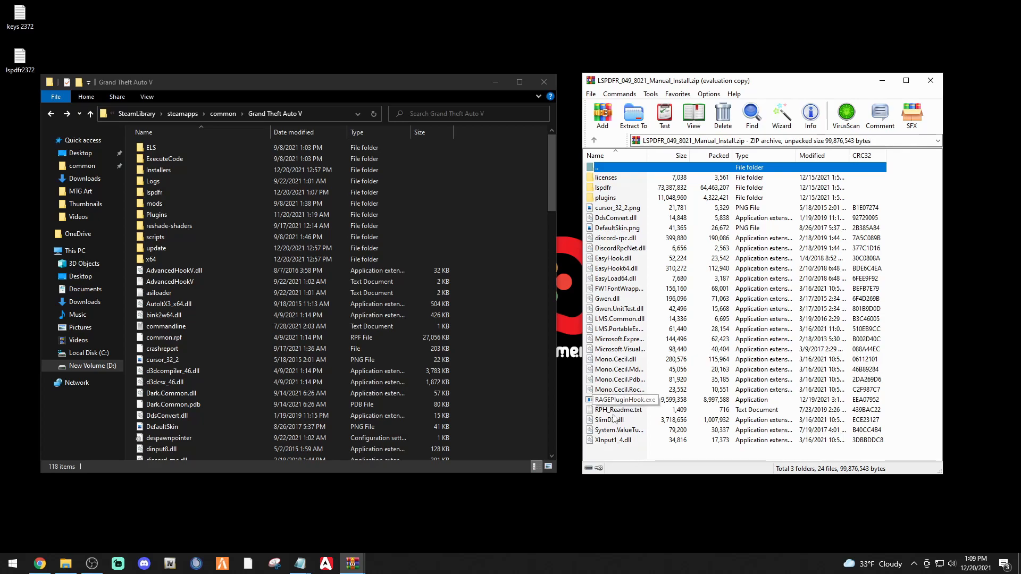
Extract everything except the licenses folder from the LSPDFR archive into the Grand Theft Auto V folder, replacing the existing files.
left_click_drag(654, 461, 655, 190)
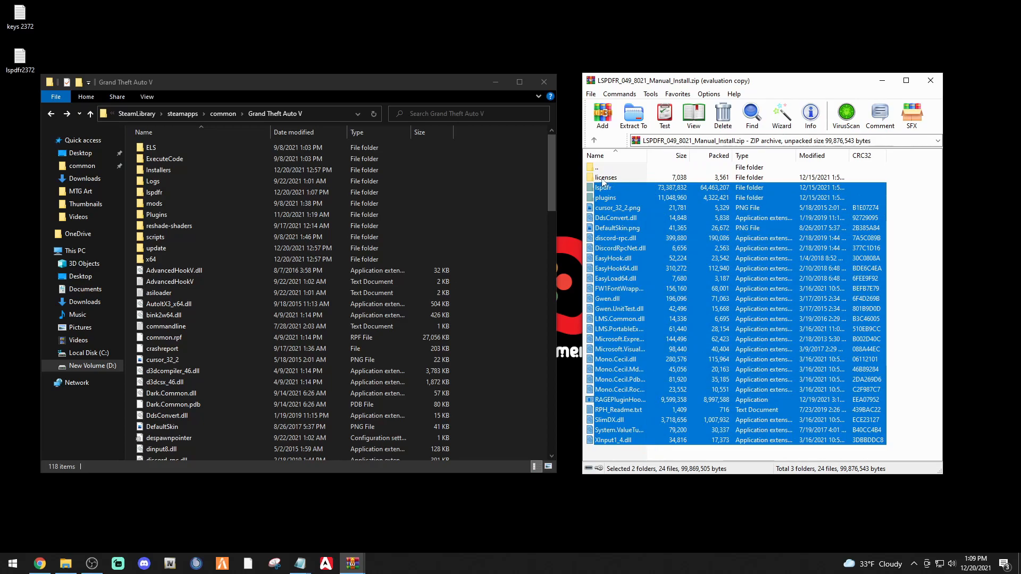
left_click_drag(723, 244, 521, 335)
left_click_drag(513, 277, 515, 277)
mouse_move(556, 320)
left_mouse_down()
mouse_move(420, 316)
mouse_move(567, 312)
left_mouse_up()
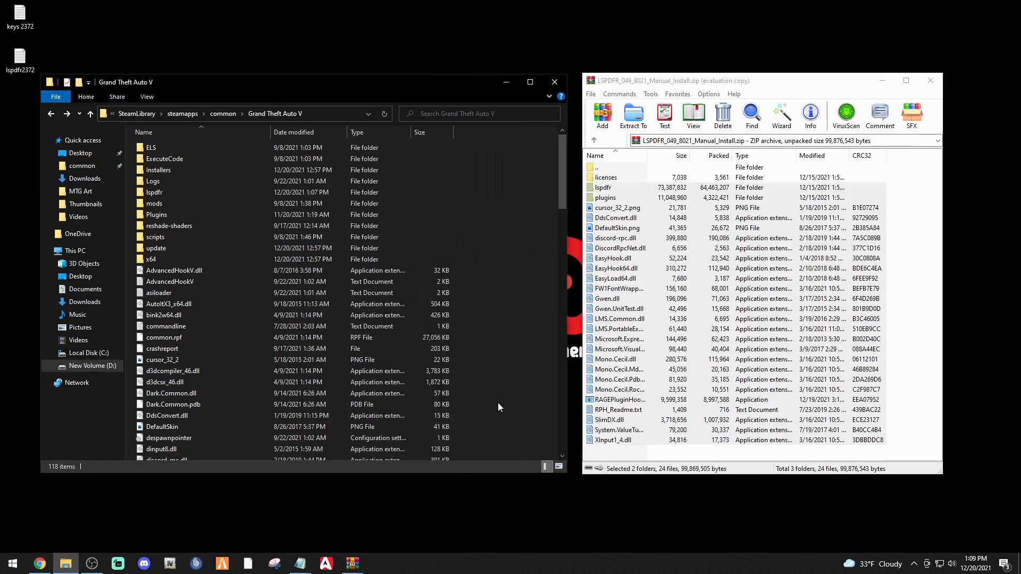
left_click(702, 331)
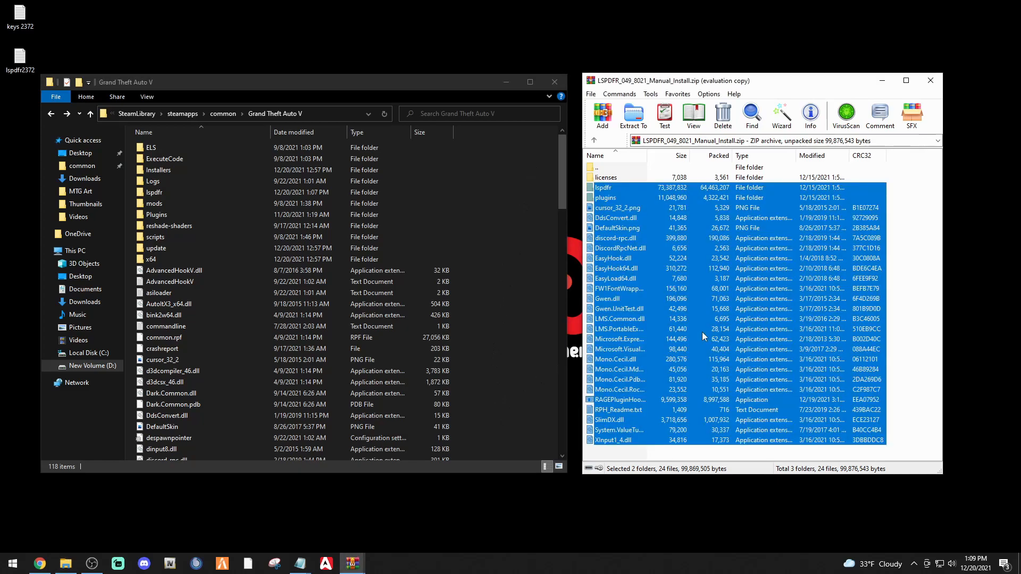
left_click_drag(699, 332, 519, 332)
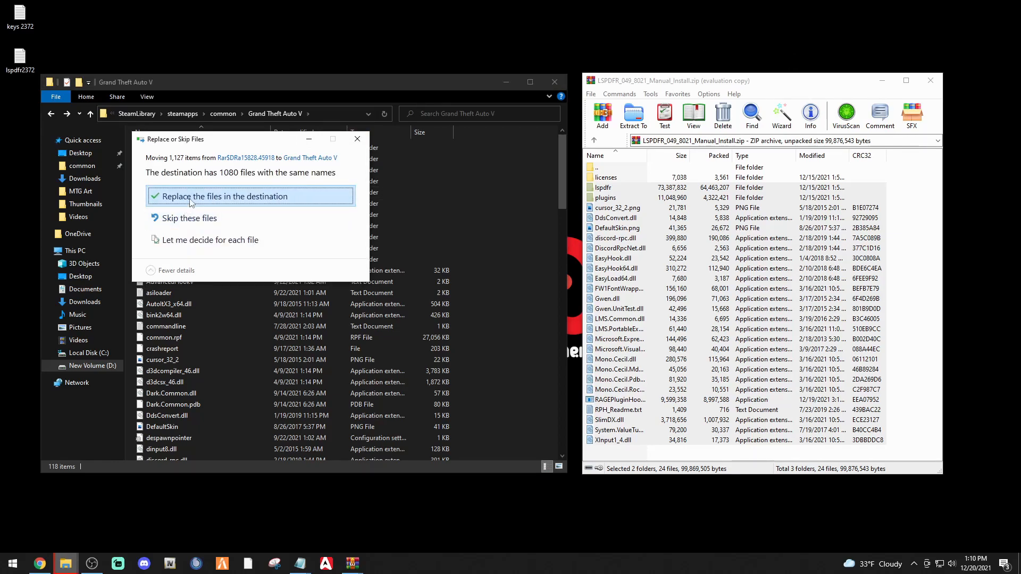
left_click(190, 200)
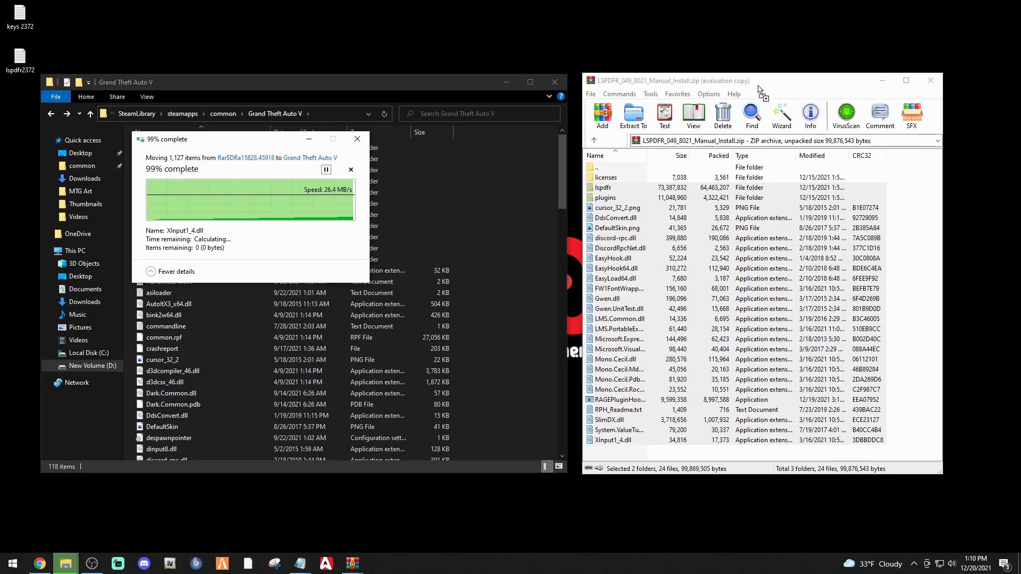
Close the LSPDFR archive window and clear the file selection in the Grand Theft Auto V folder.
left_click_drag(759, 86, 755, 49)
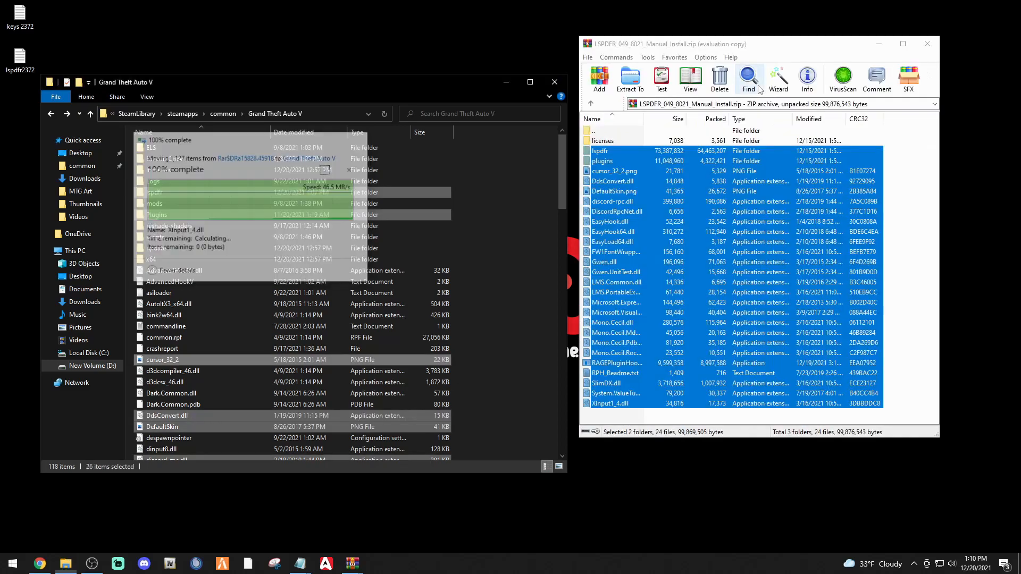
left_click(723, 420)
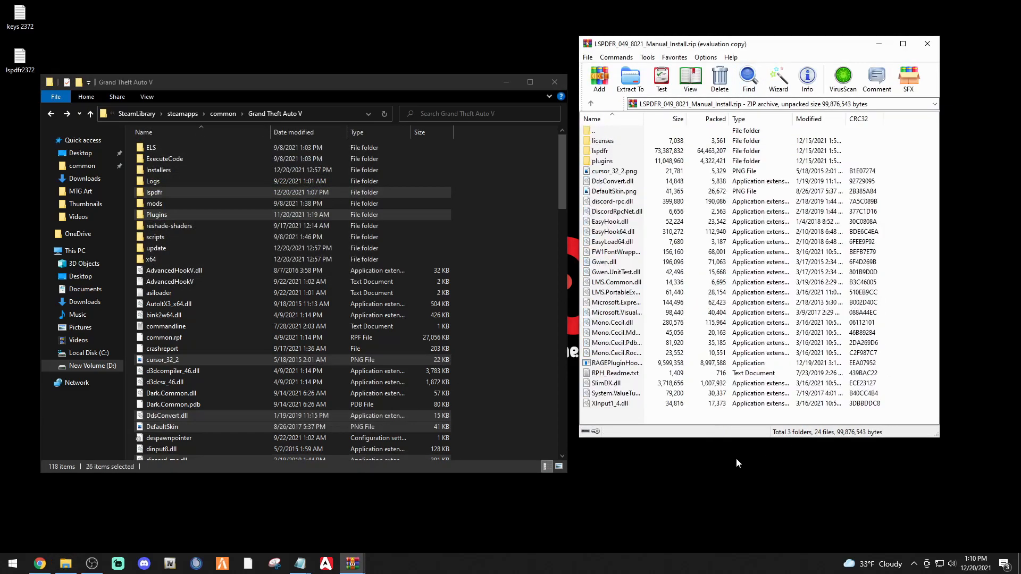
left_click_drag(741, 440, 741, 530)
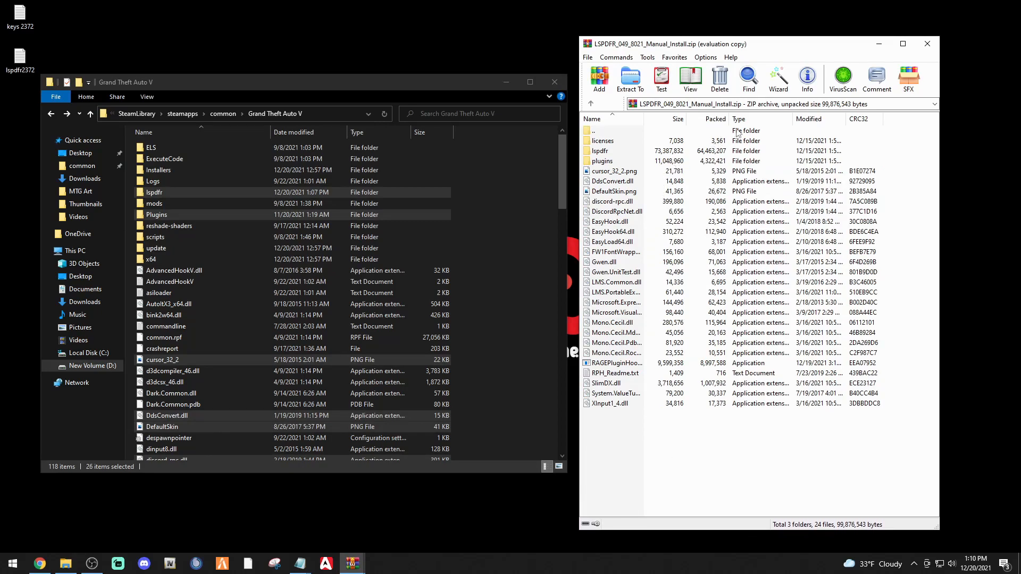
left_click(924, 46)
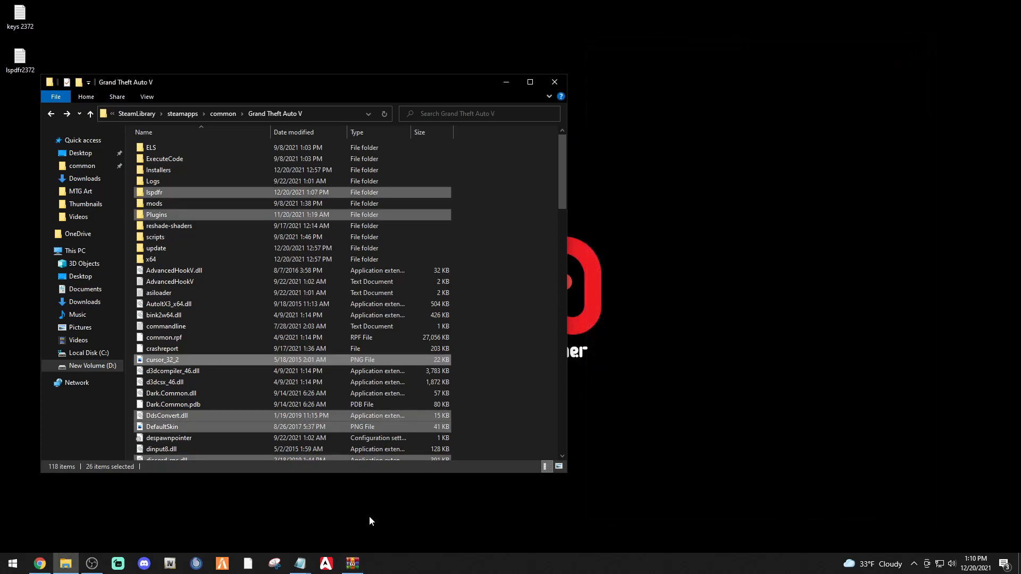
left_click(499, 317)
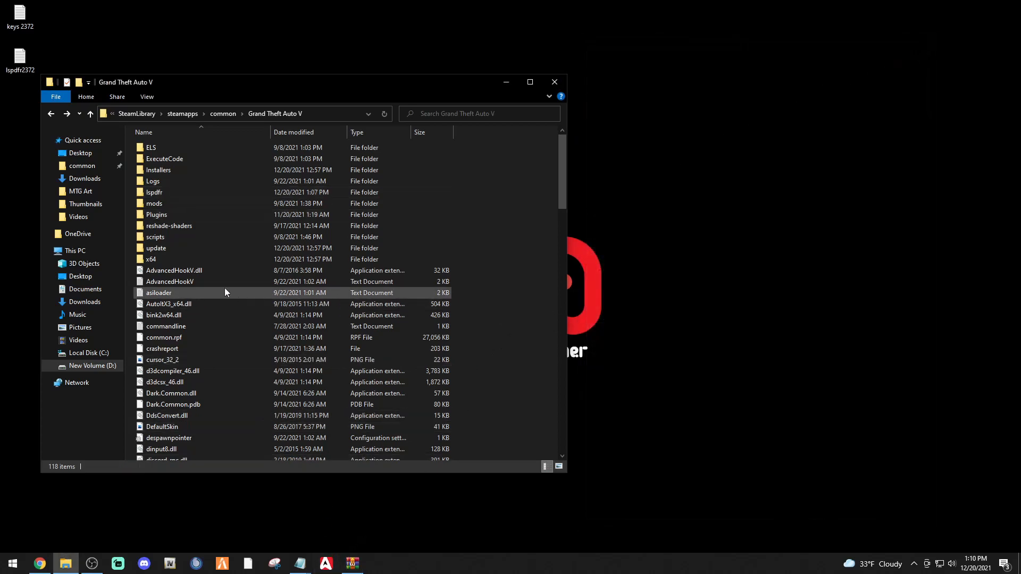
Open the keys configuration file from the lspdfr folder and arrange it side by side with the keys 2372 backup.
double_click(163, 194)
double_click(157, 184)
left_click_drag(790, 166, 781, 88)
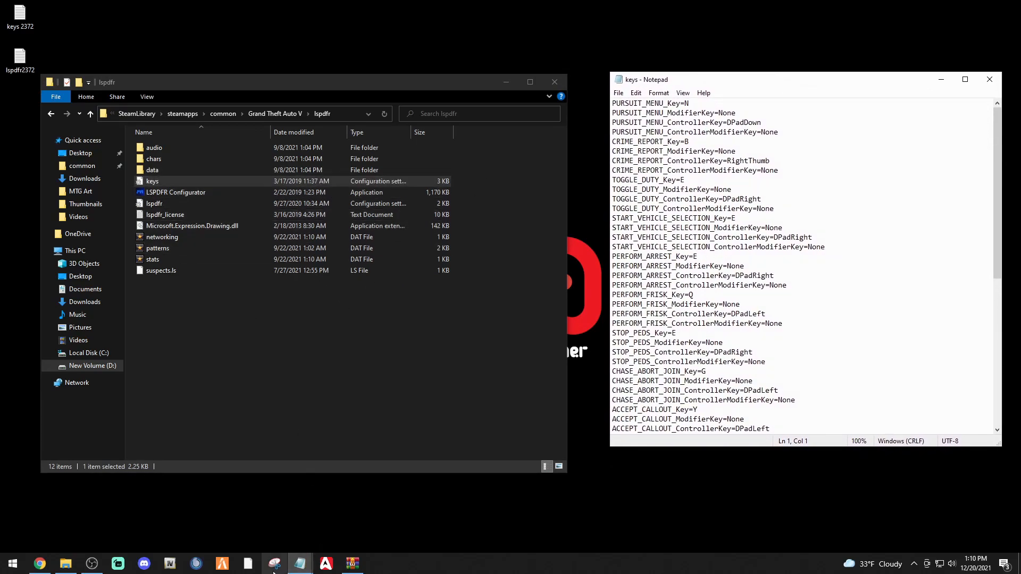
mouse_move(299, 561)
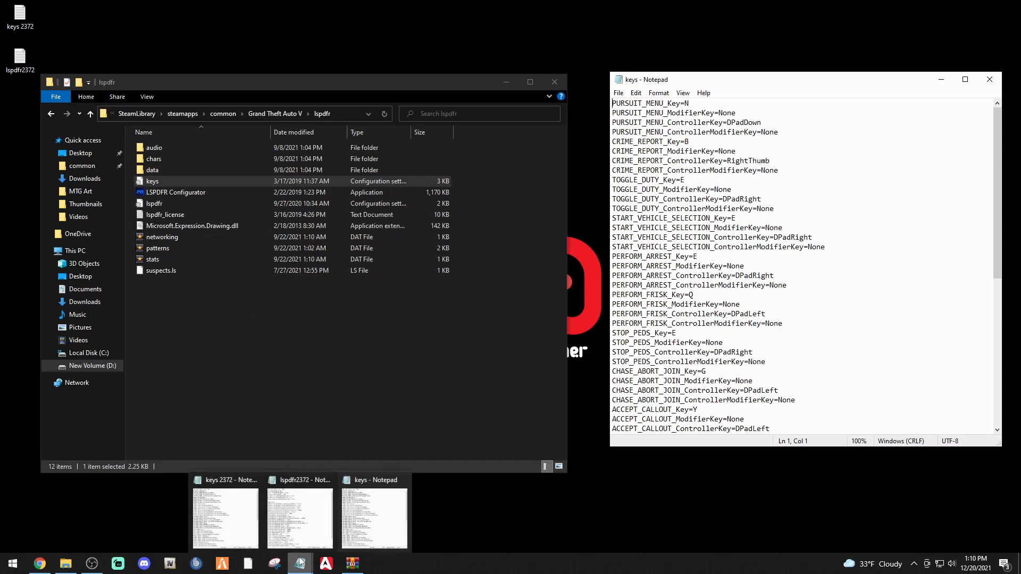
left_click(226, 531)
left_click_drag(771, 121, 377, 83)
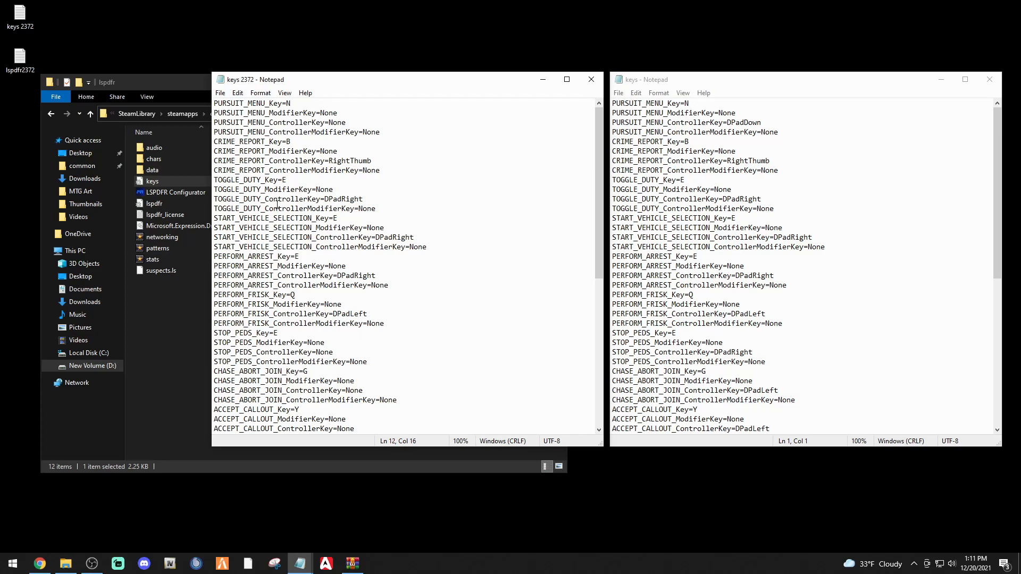
Replace the entire contents of the lspdfr folder's keys file with the full text of the keys 2372 backup.
key("ctrl+a")
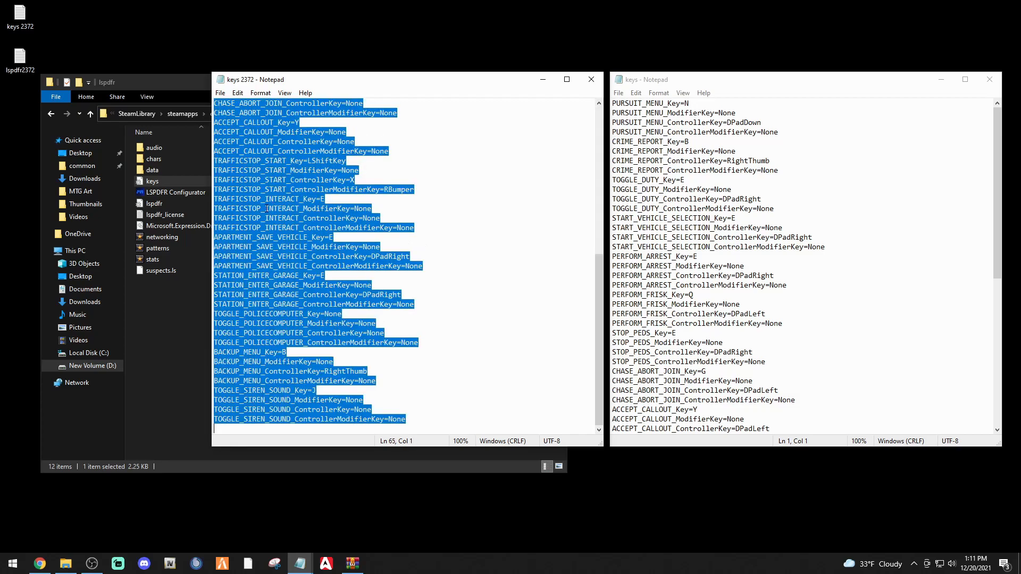
right_click(273, 246)
left_click(297, 280)
left_click(685, 199)
key("ctrl+a")
right_click(681, 197)
left_click(704, 242)
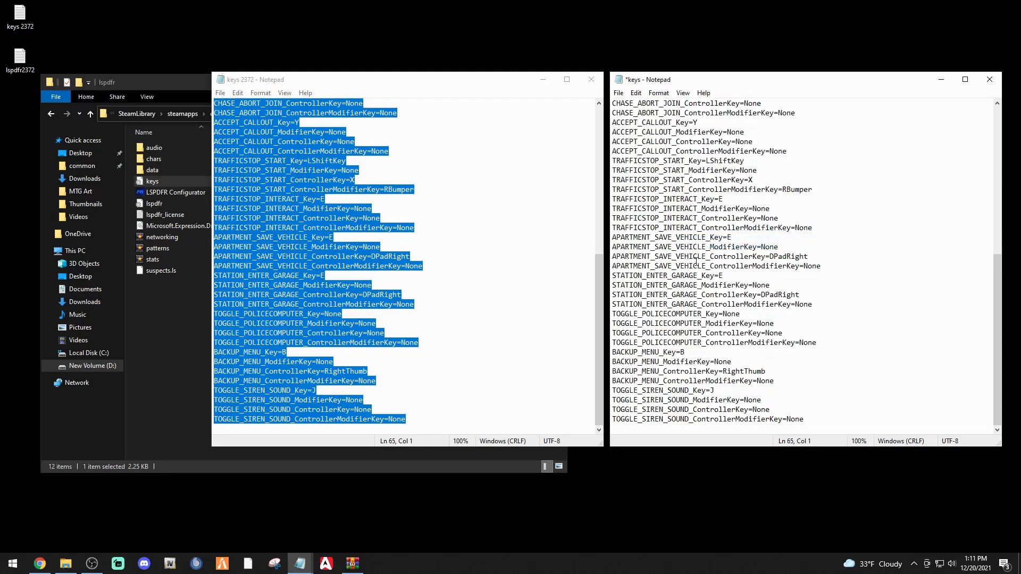
Save the keys configuration file and close both it and the keys 2372 backup.
left_click(618, 93)
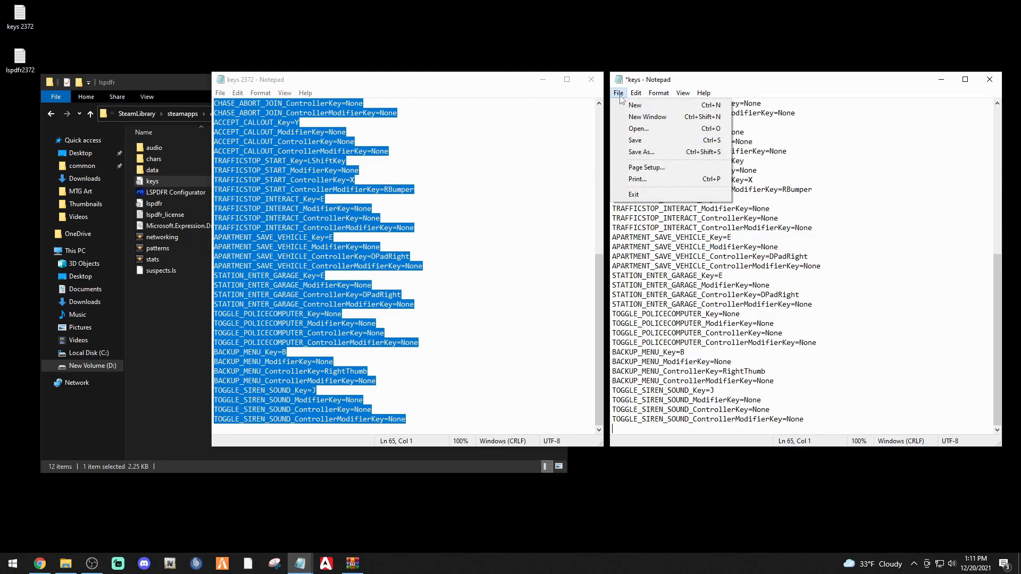
left_click(630, 143)
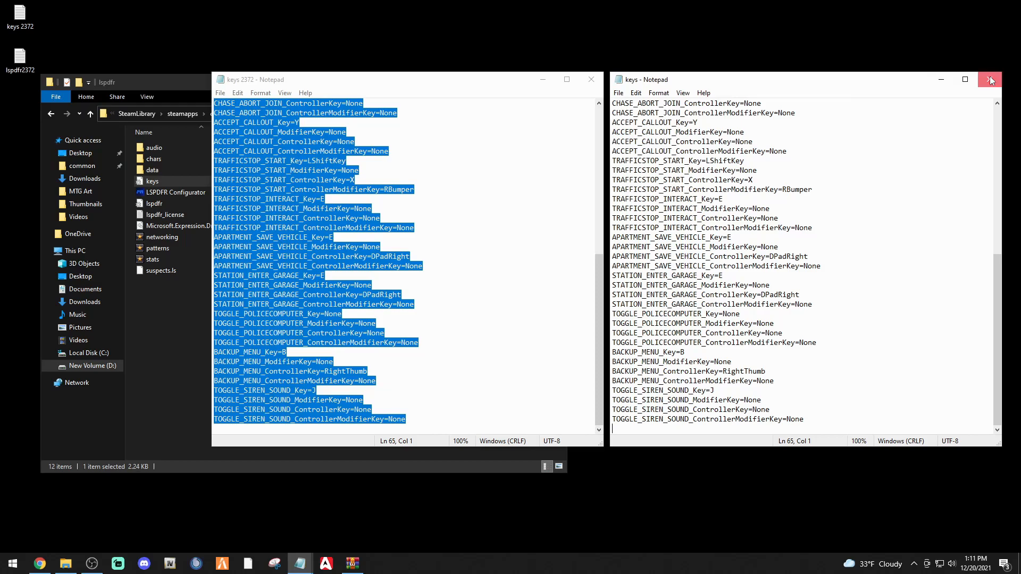
left_click(989, 79)
left_click(592, 80)
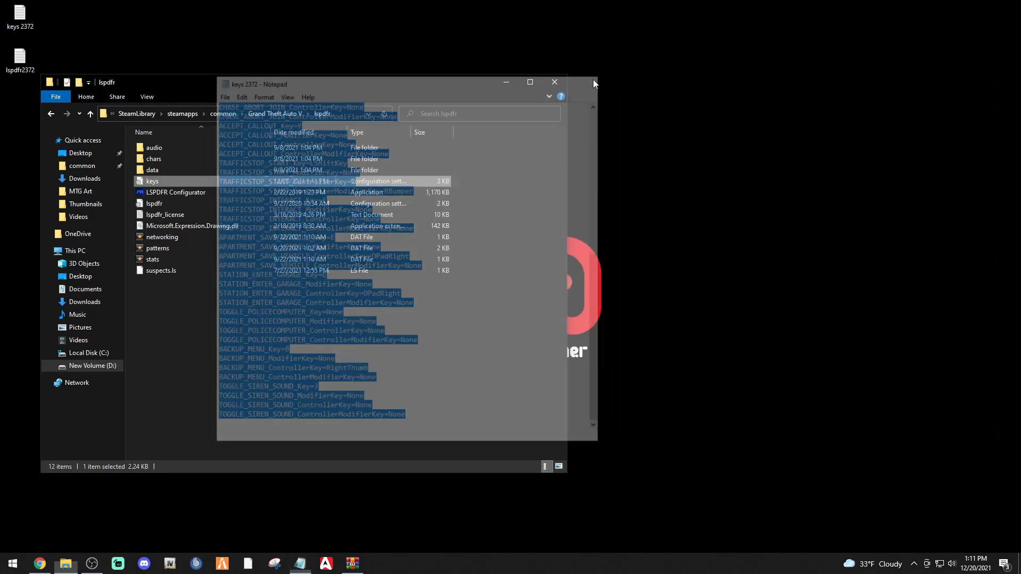
Reopen the saved keys configuration file, check its entries through to the end, and close it.
double_click(156, 182)
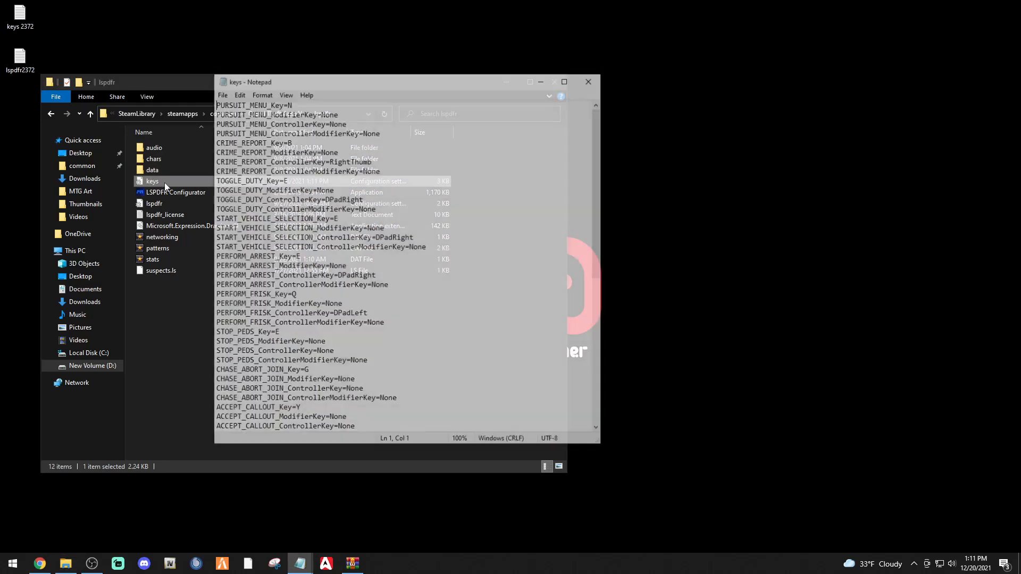
scroll(376, 305, "down", 6)
scroll(377, 305, "down", 3)
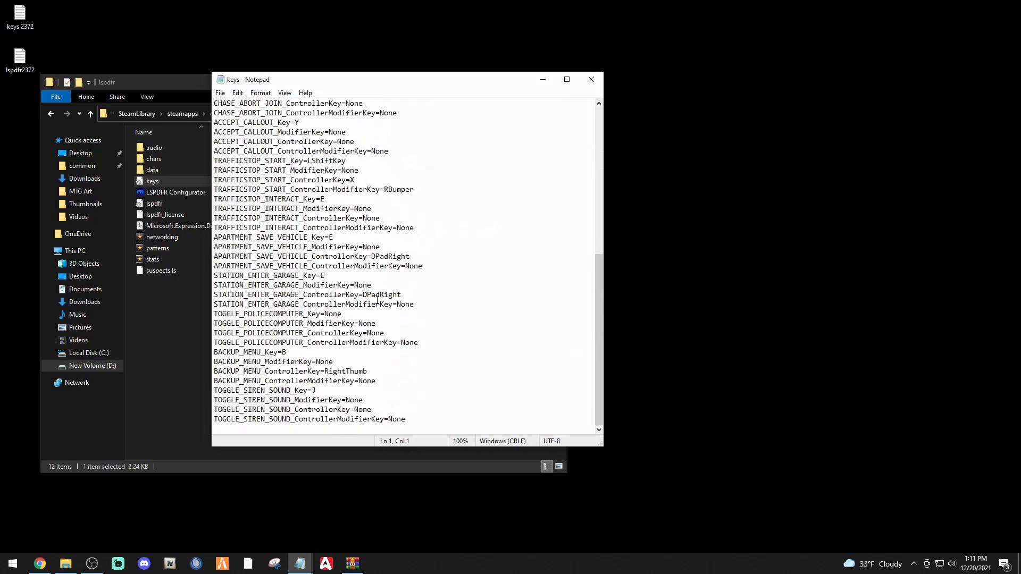
left_click(591, 79)
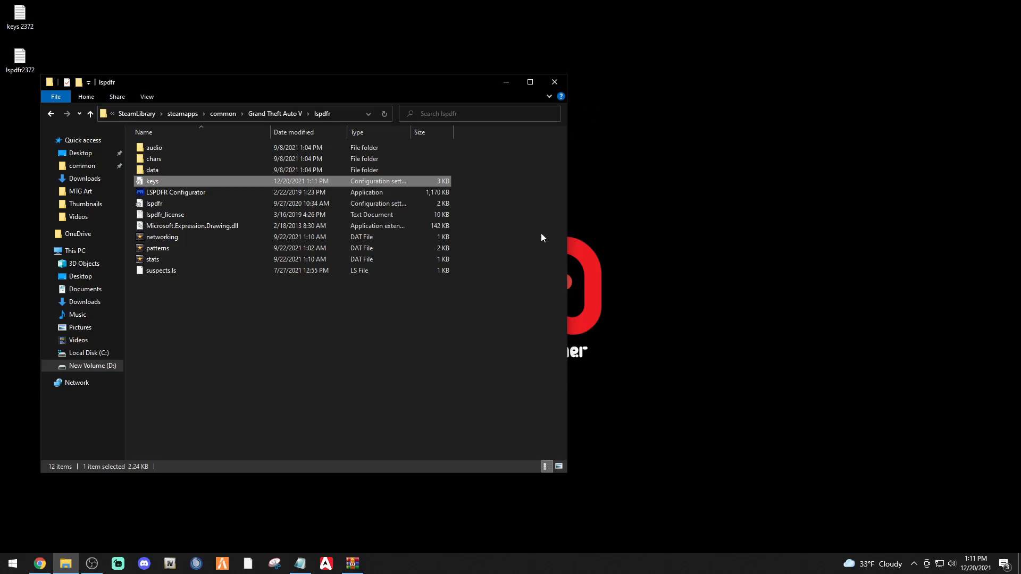
Open the lspdfr configuration file side by side with the lspdfr2372 backup and compare their Main.PreloadAllModels settings.
double_click(159, 203)
left_click_drag(437, 82, 808, 86)
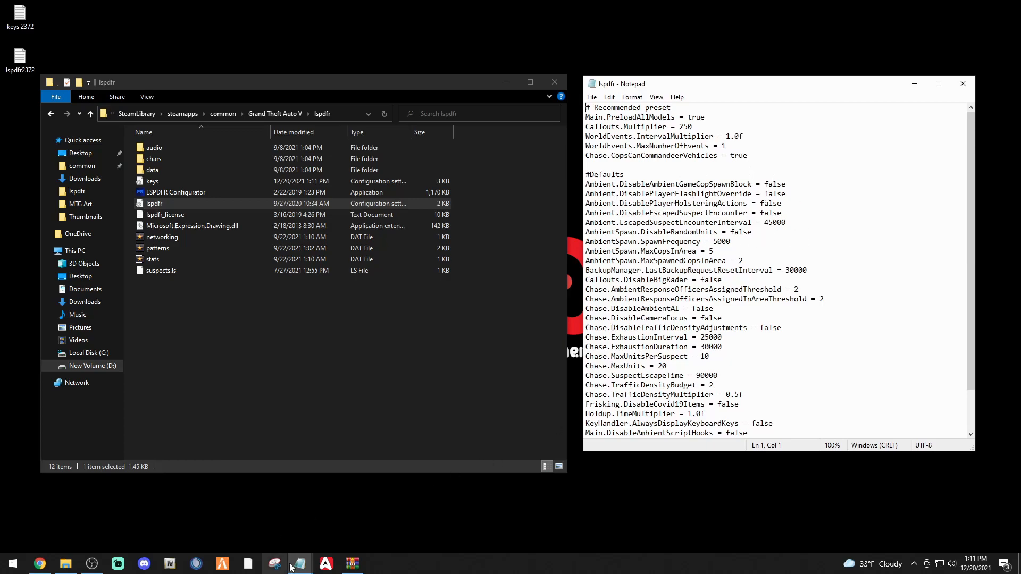
mouse_move(298, 563)
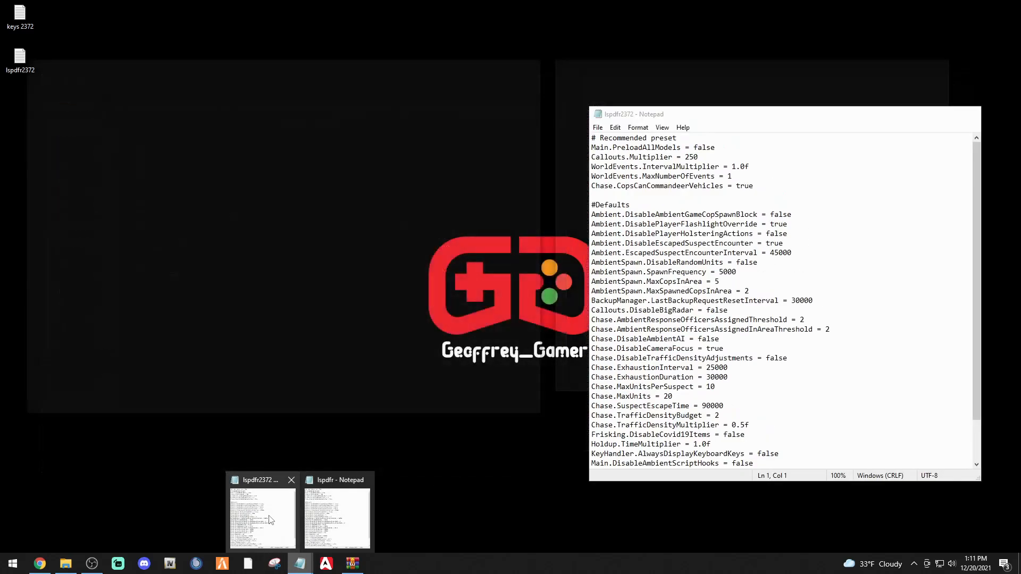
left_click(276, 526)
left_click_drag(753, 114, 358, 82)
left_click_drag(312, 117, 291, 114)
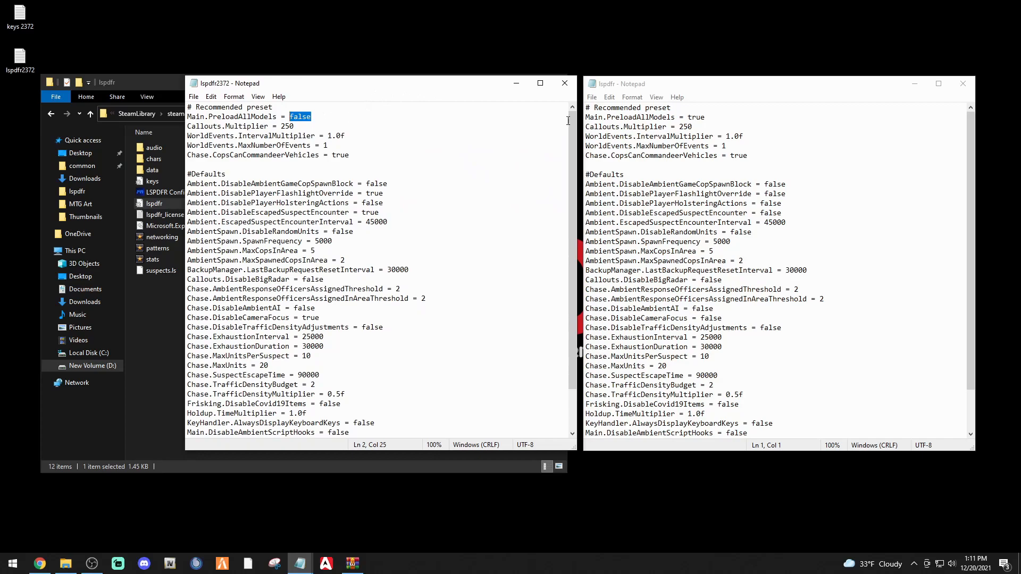
left_click_drag(705, 117, 682, 117)
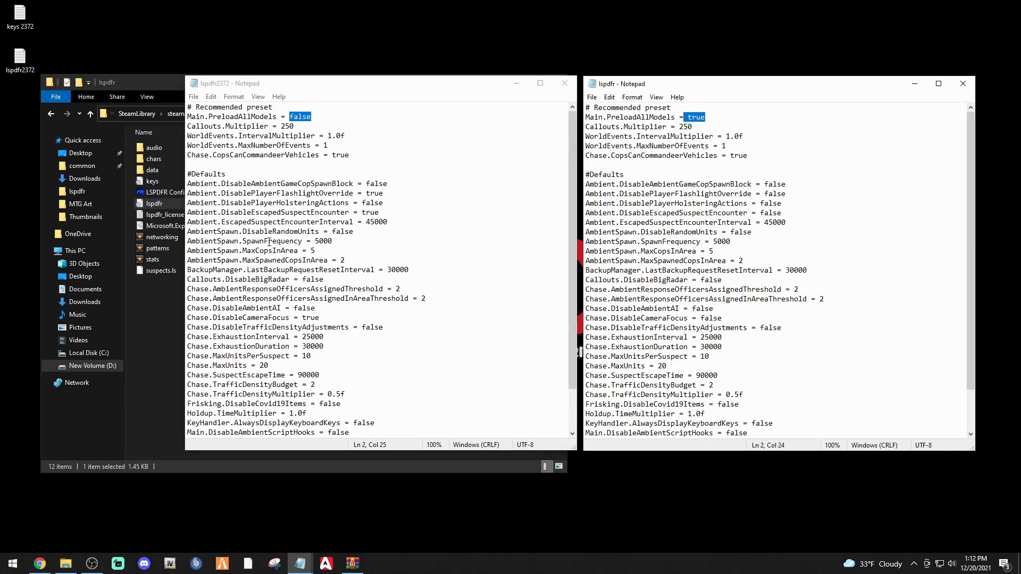
Replace the entire contents of the lspdfr configuration file with the full text of the lspdfr2372 backup.
left_click(315, 240)
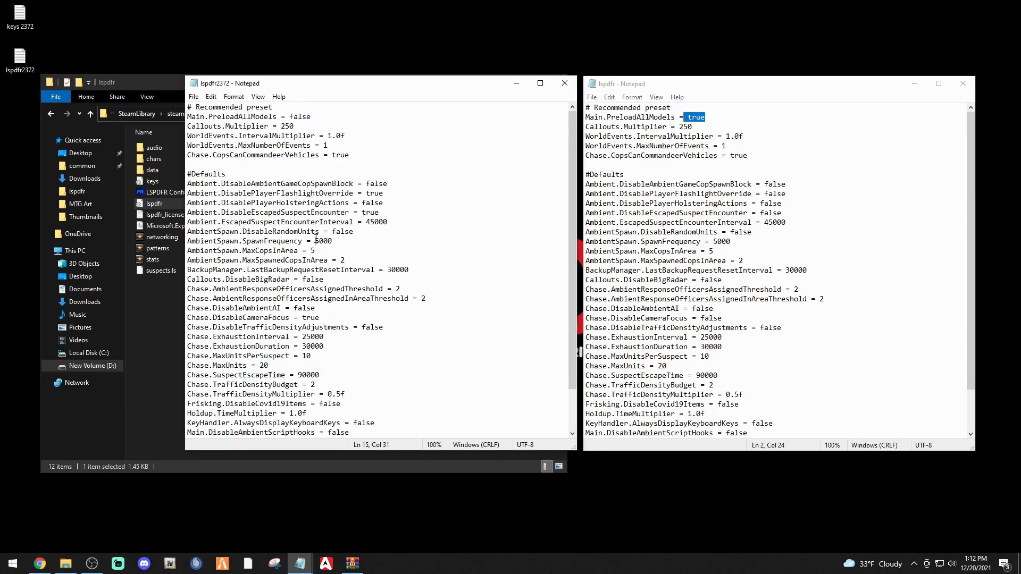
key("ctrl+a")
right_click(238, 237)
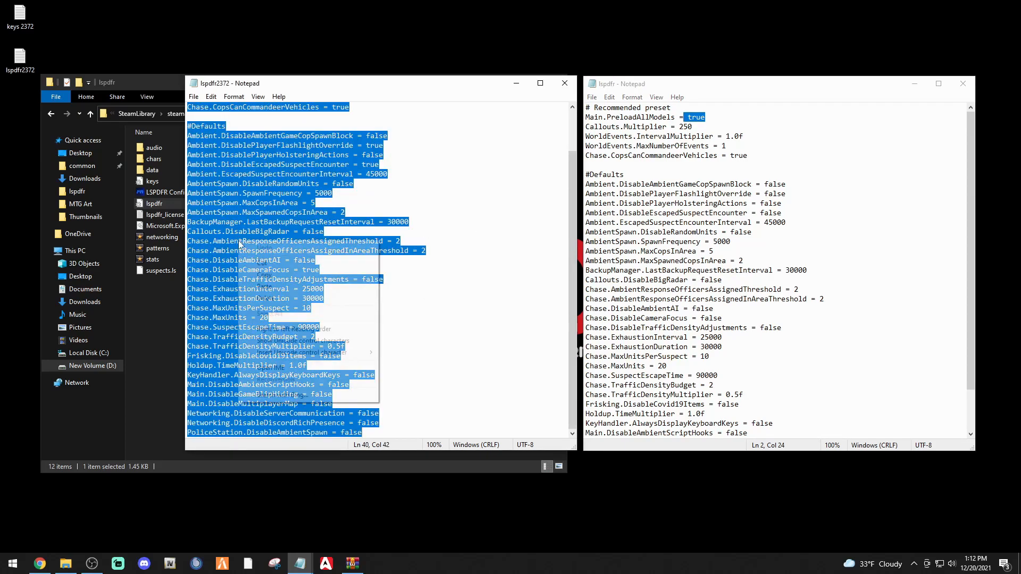
left_click(260, 271)
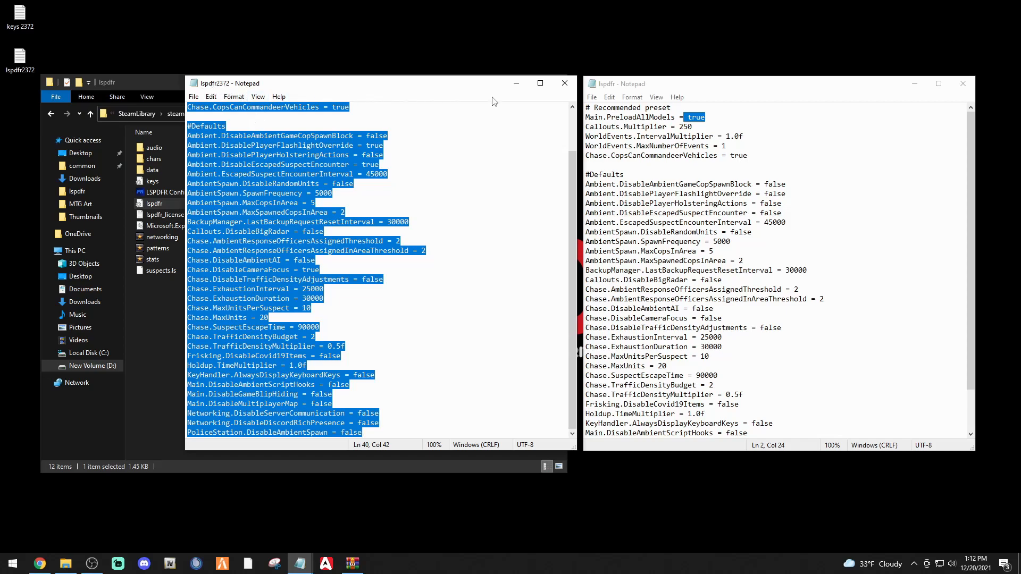
left_click(709, 240)
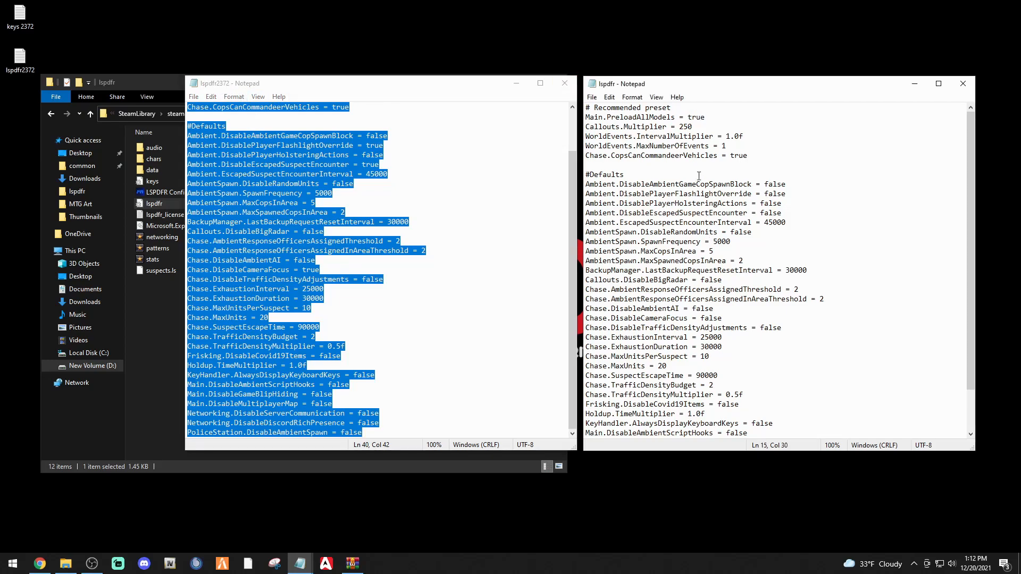
key("ctrl+a")
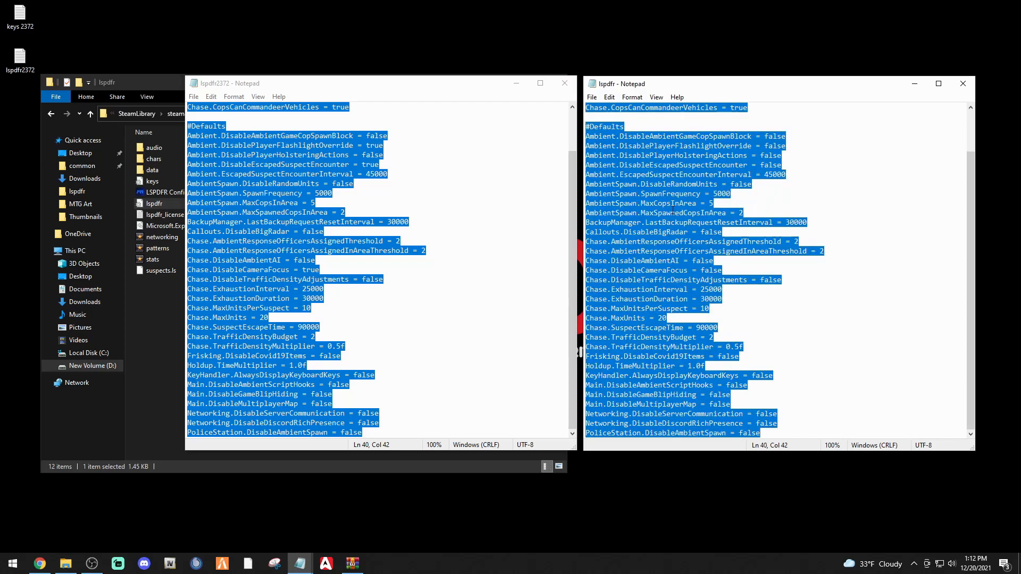
right_click(667, 226)
left_click(688, 265)
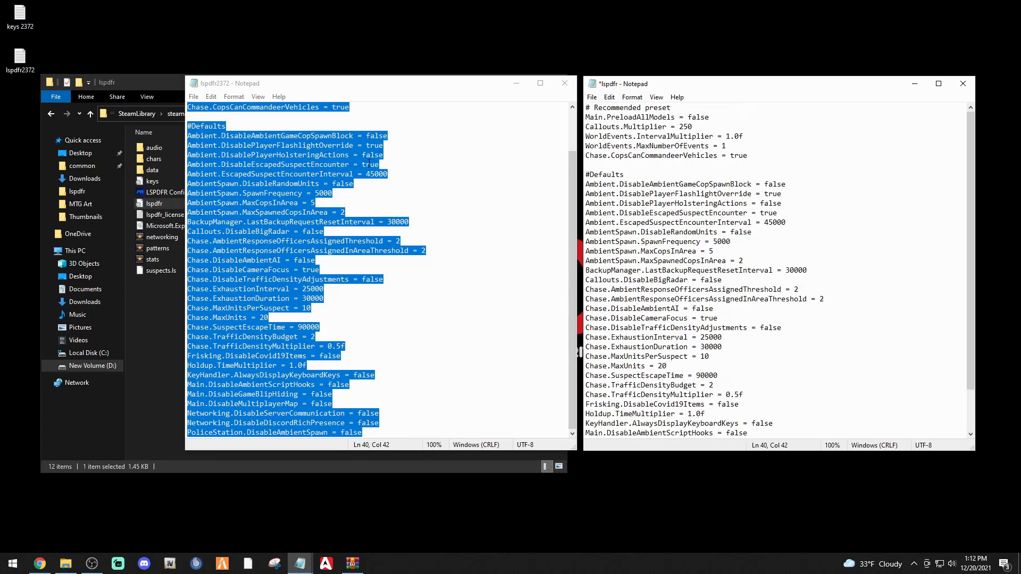
scroll(369, 163, "up", 2)
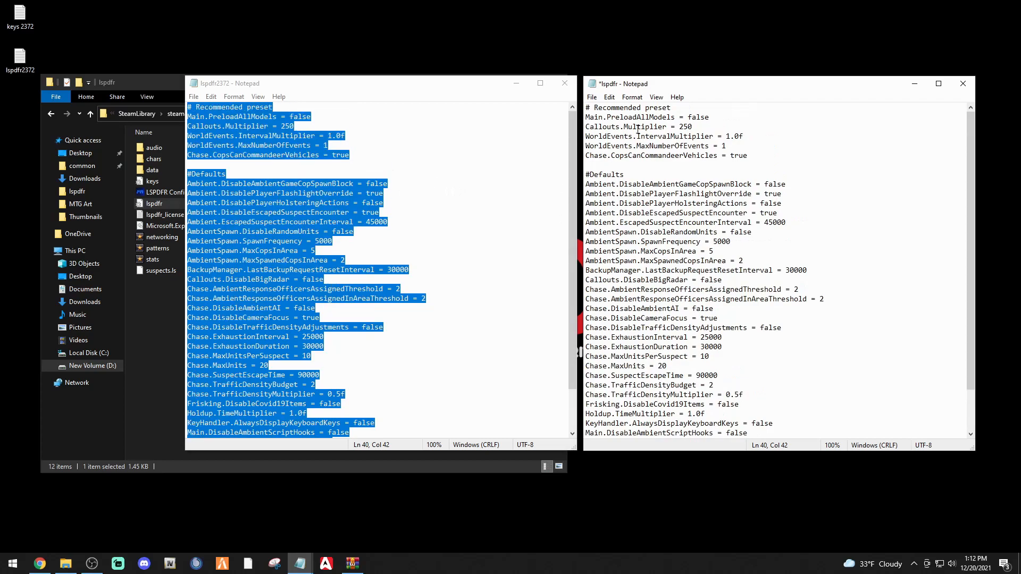
Save the lspdfr configuration file and close both it and the lspdfr2372 backup.
left_click(592, 97)
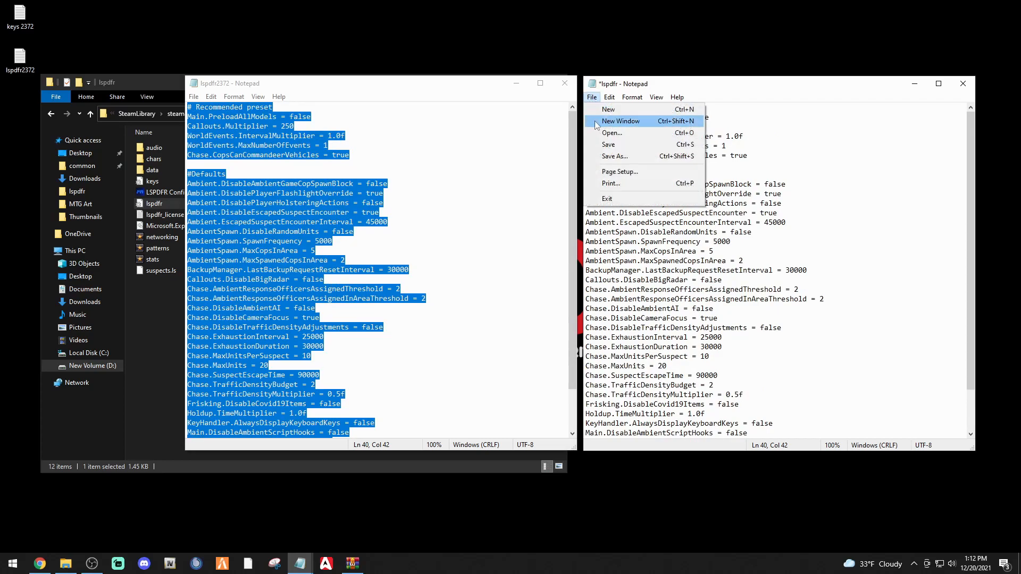
left_click(604, 149)
left_click(564, 83)
left_click(963, 84)
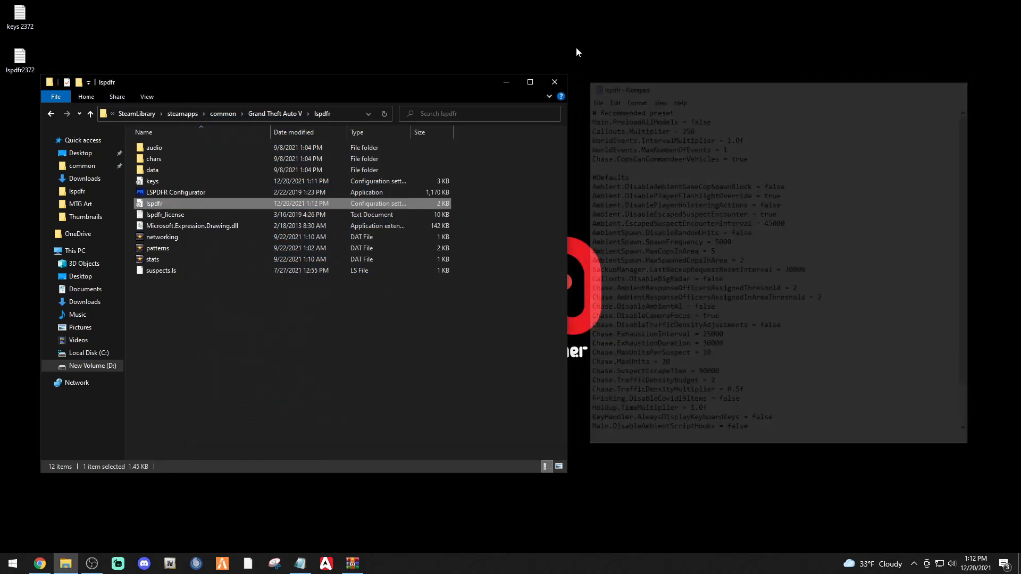
Delete the keys 2372 and lspdfr2372 backup files from the Desktop.
left_click_drag(63, 11, 7, 74)
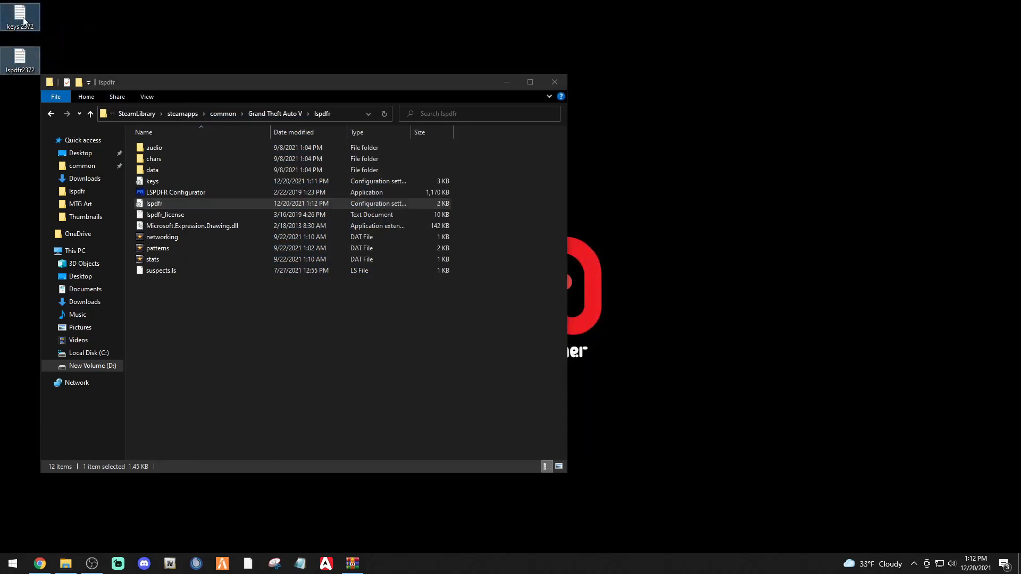
right_click(24, 21)
left_click(65, 228)
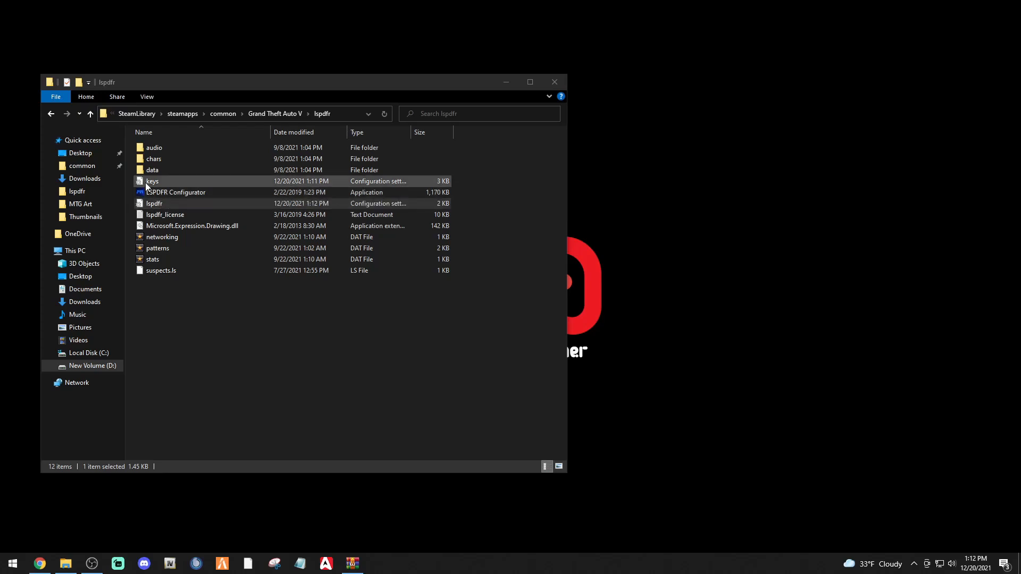
Run LSPDFR Configurator from the lspdfr folder, accept the RAGE Plugin Hook disclaimer, and apply the recommended settings to finish setup.
left_click(152, 204)
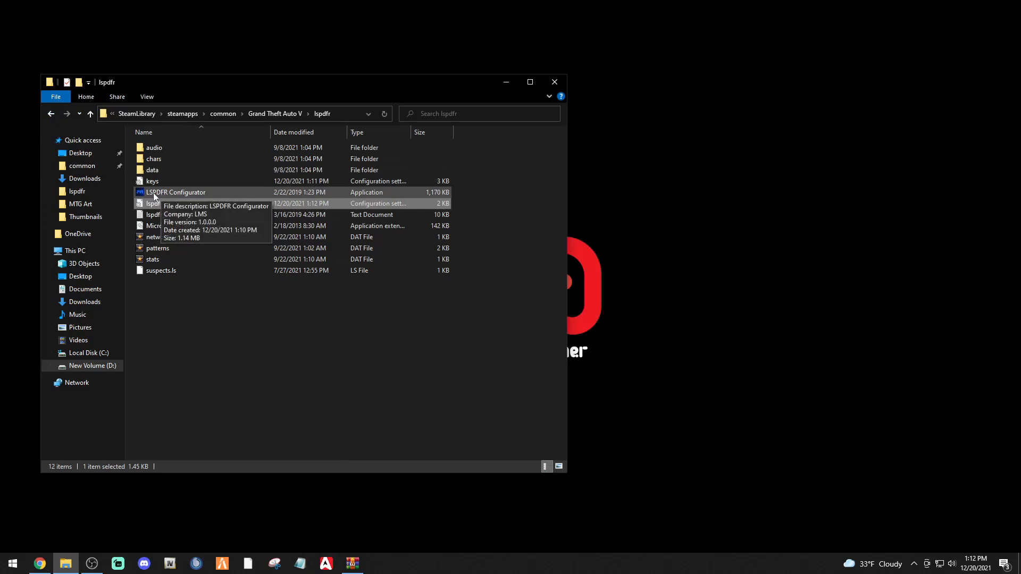
double_click(192, 193)
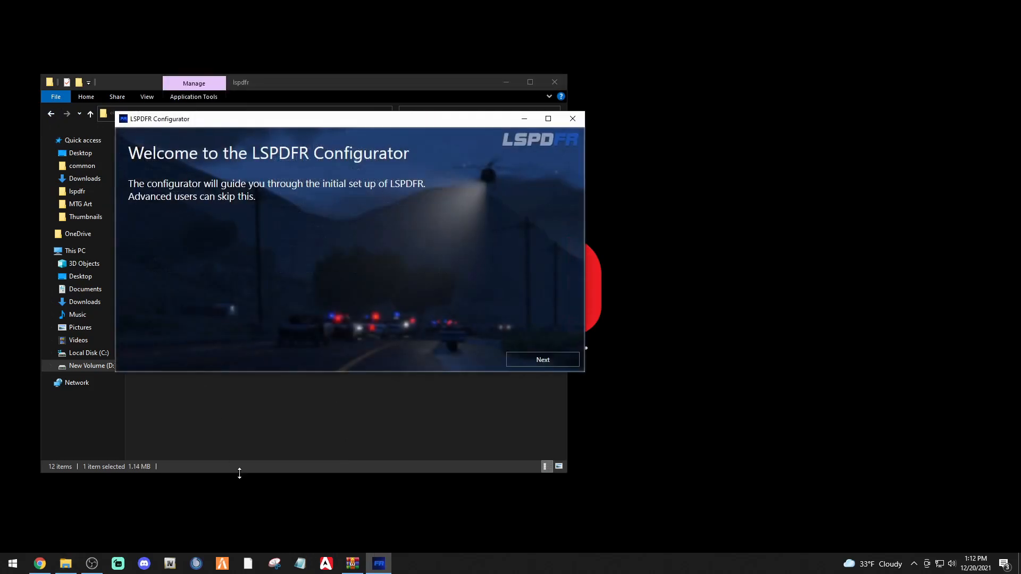
left_click(536, 364)
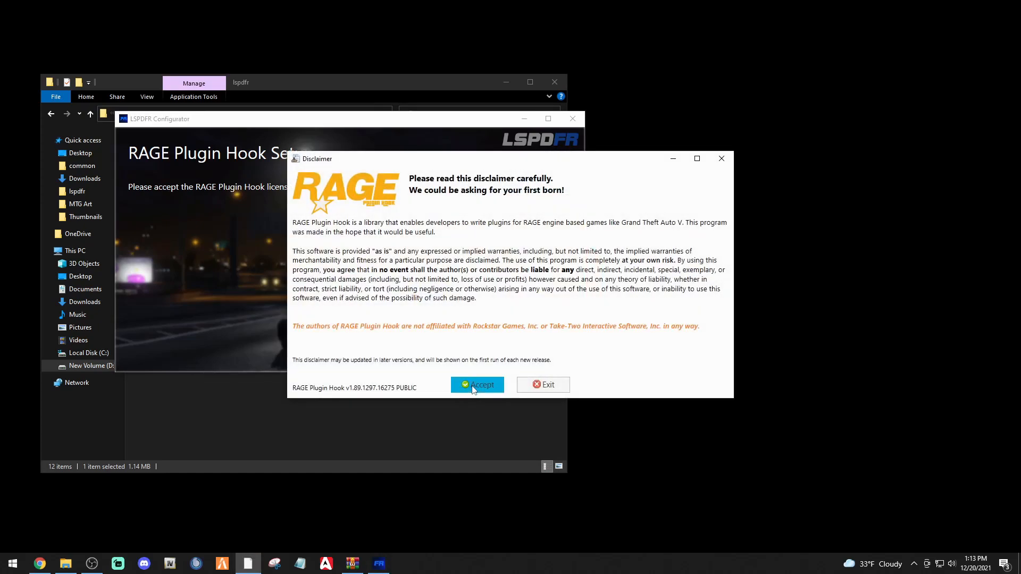
left_click(472, 386)
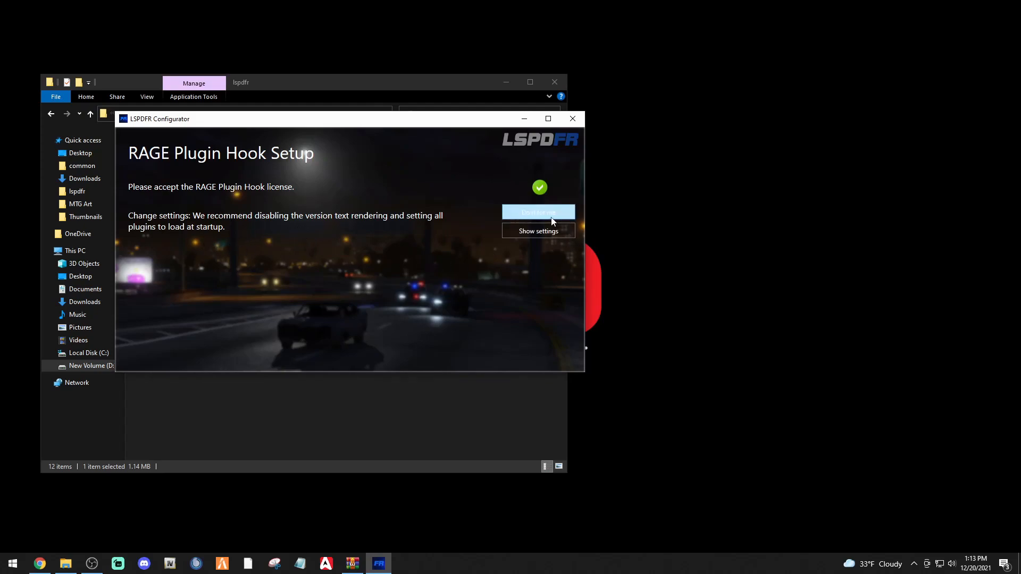
left_click(524, 216)
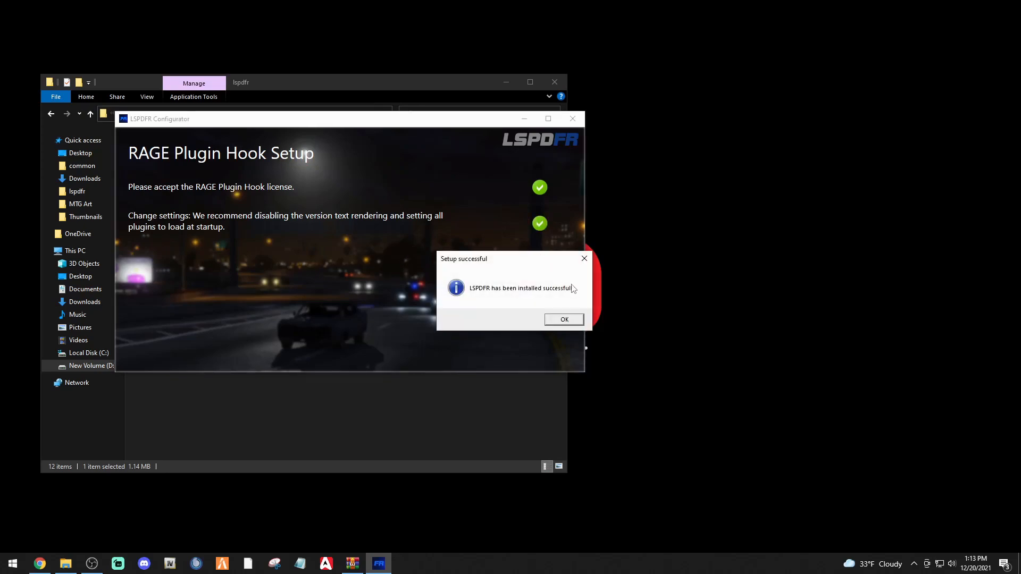
left_click(565, 320)
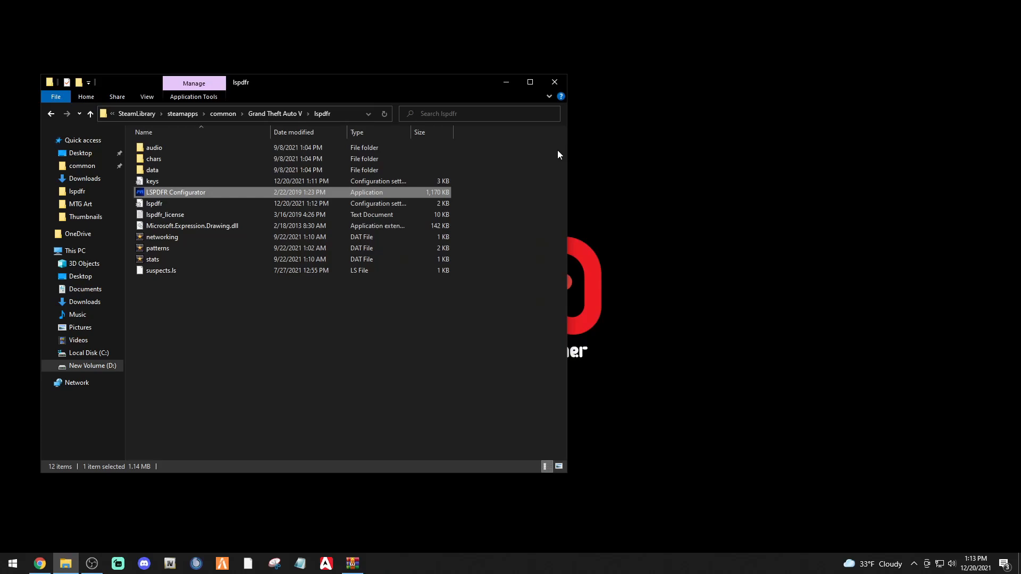
Return to the Grand Theft Auto V folder and place the ScriptHookV_1.0.2545.0 (1).zip archive window beside it.
left_click(51, 114)
left_click(501, 291)
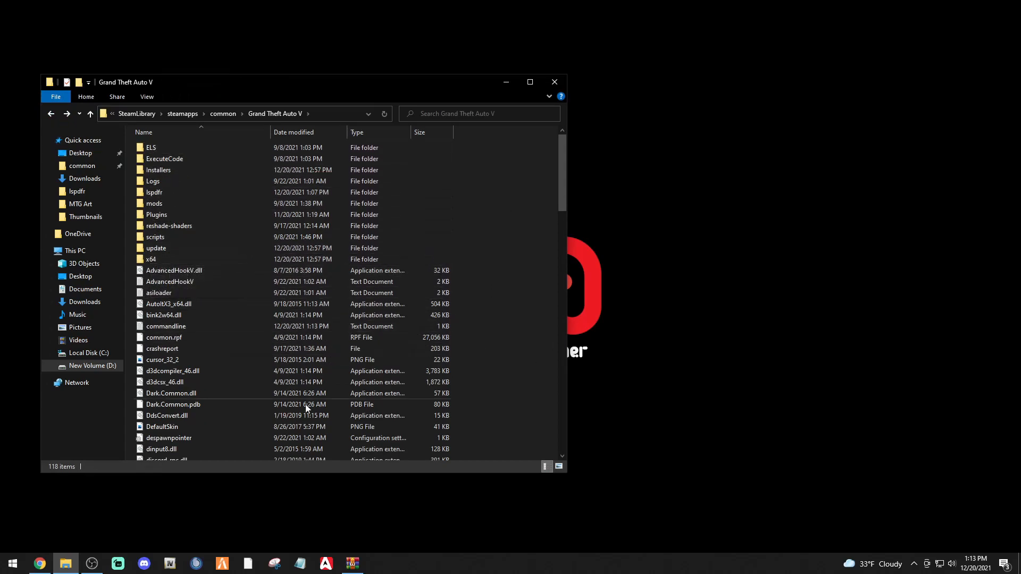
left_click(353, 511)
left_click_drag(805, 108, 762, 84)
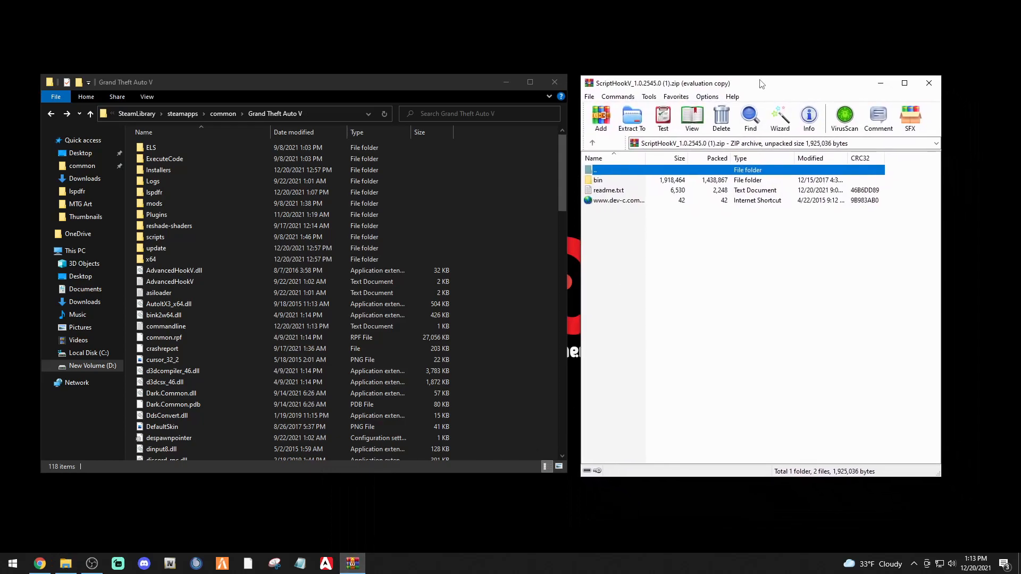
Copy dinput8.dll and ScriptHookV.dll from the archive's bin folder into Grand Theft Auto V, replacing the existing files, and close the archive.
double_click(597, 180)
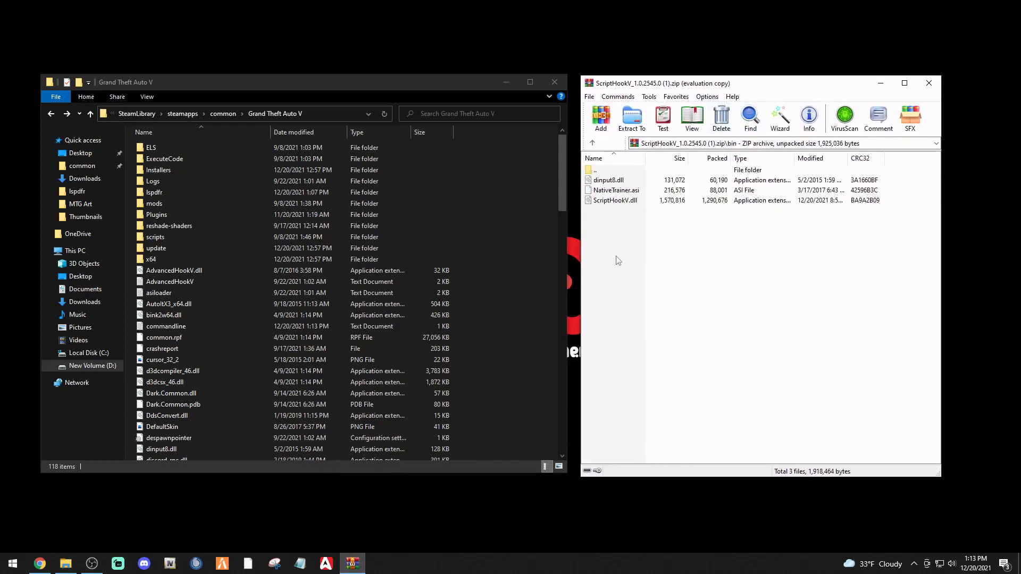
left_click(599, 181)
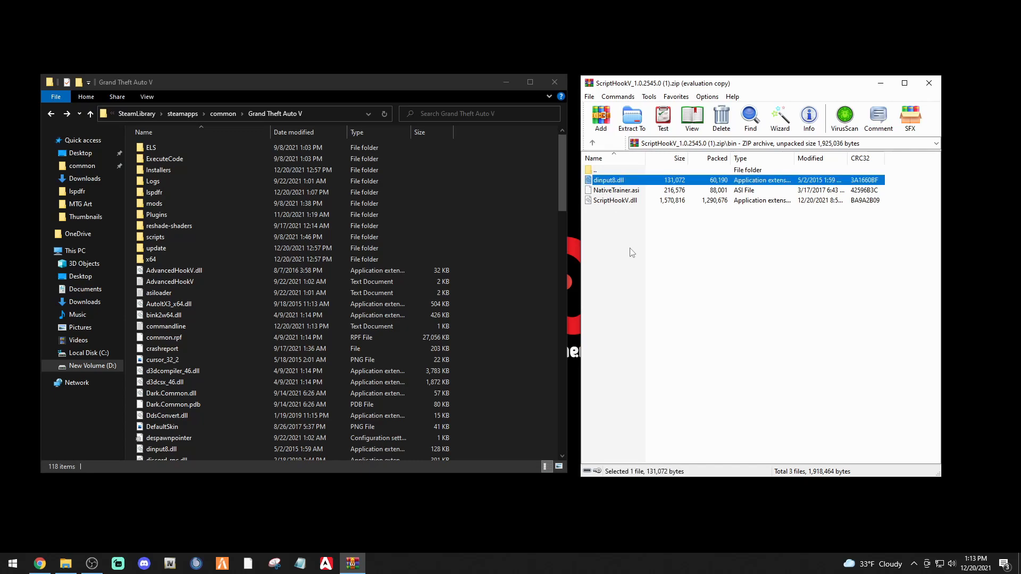
left_click(611, 201, "ctrl")
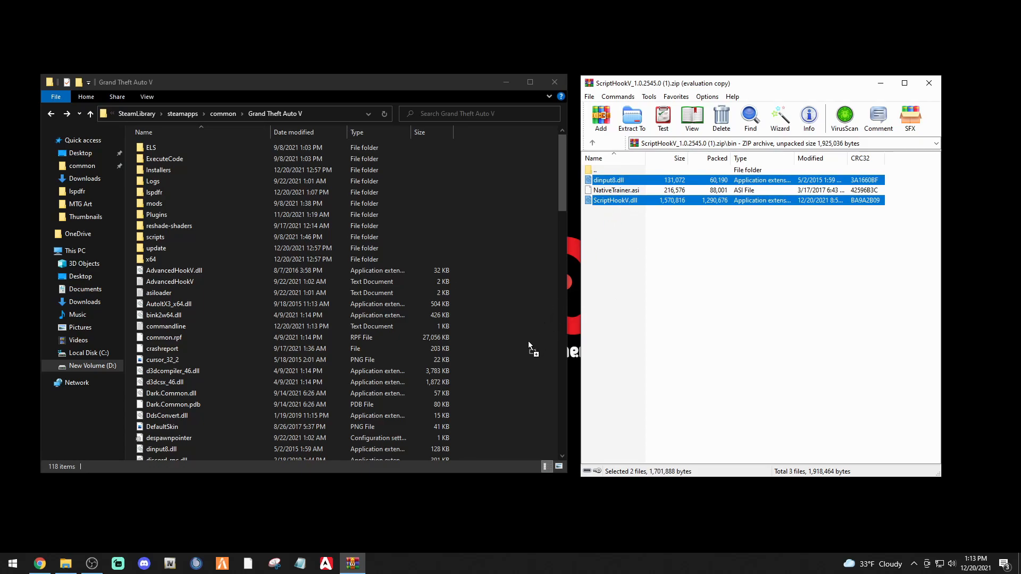
left_click_drag(527, 341, 528, 340)
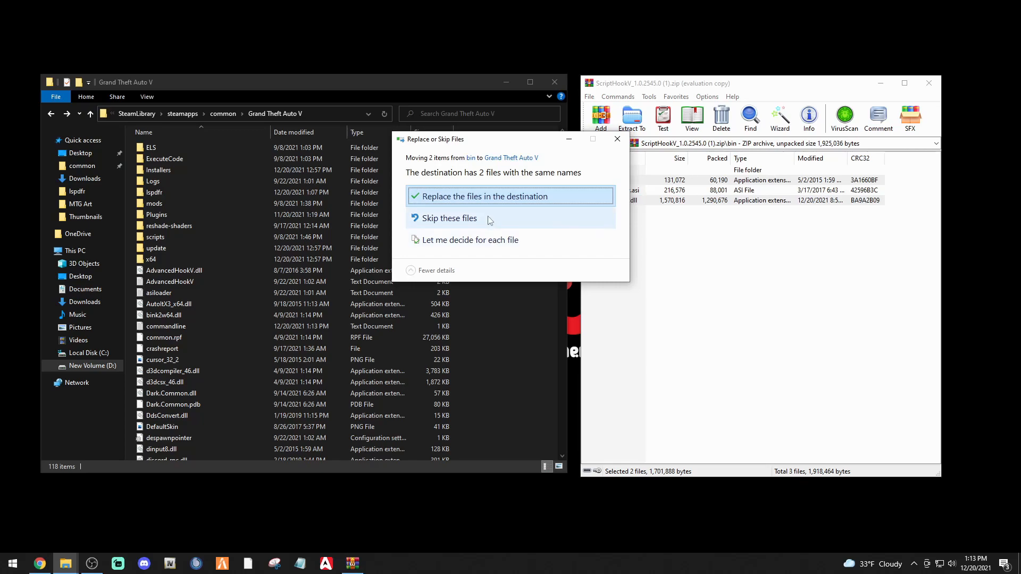
left_click(487, 201)
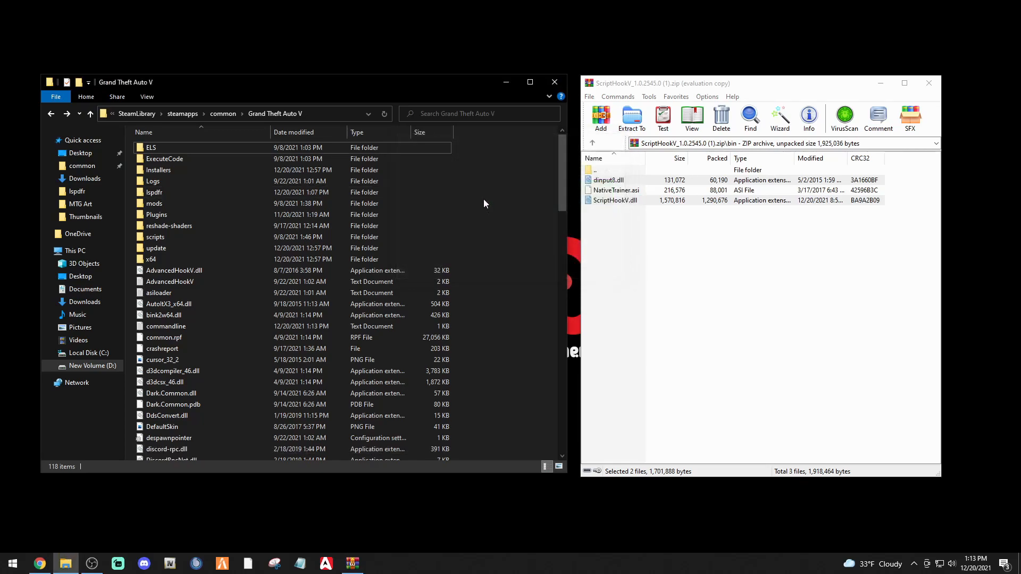
left_click(926, 89)
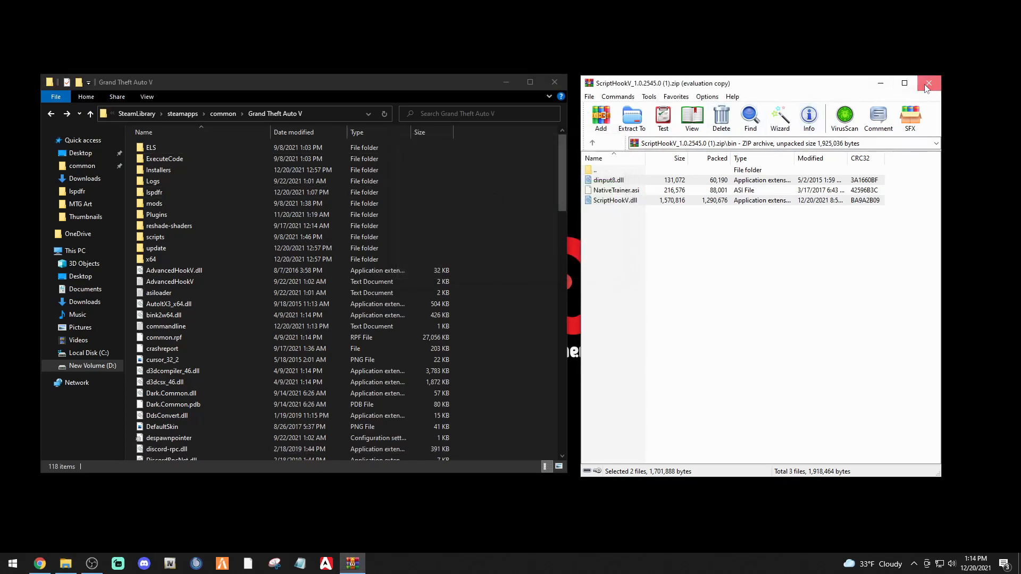
left_click(926, 86)
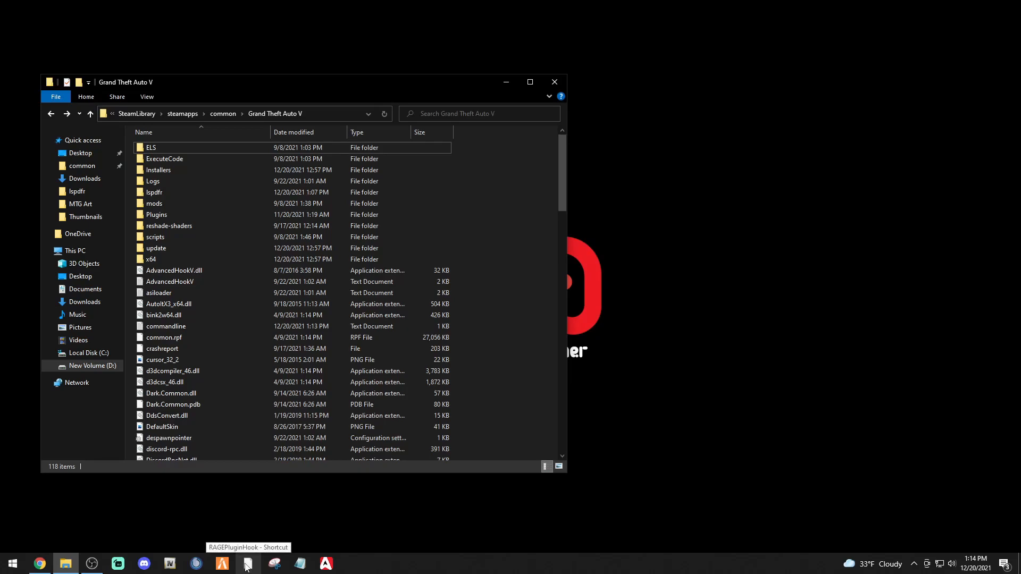
Unpin the old RAGEPluginHook shortcut from the taskbar, and pin a new desktop shortcut made from the RAGEPluginHook application in the game folder.
right_click(246, 565)
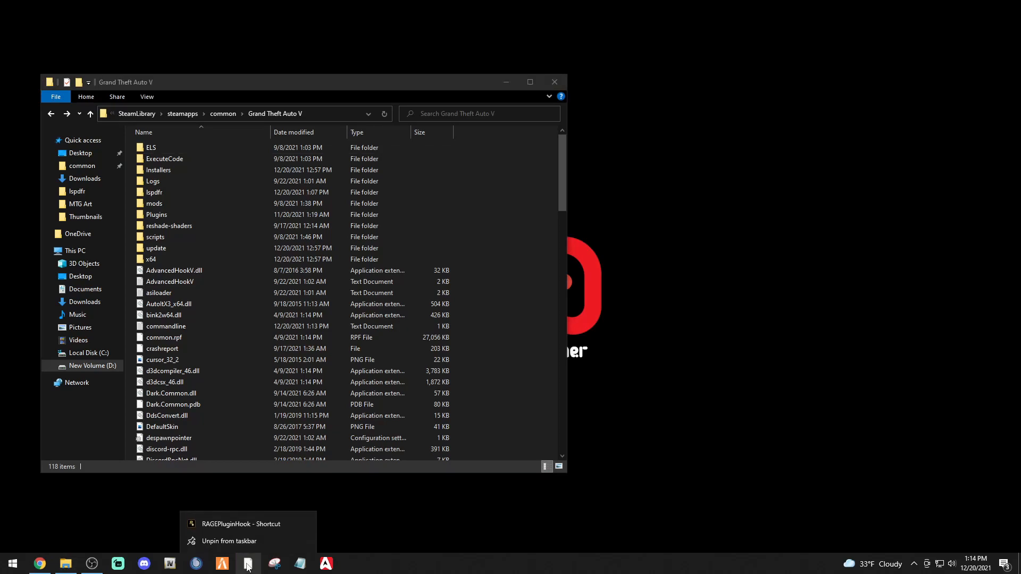
left_click(241, 540)
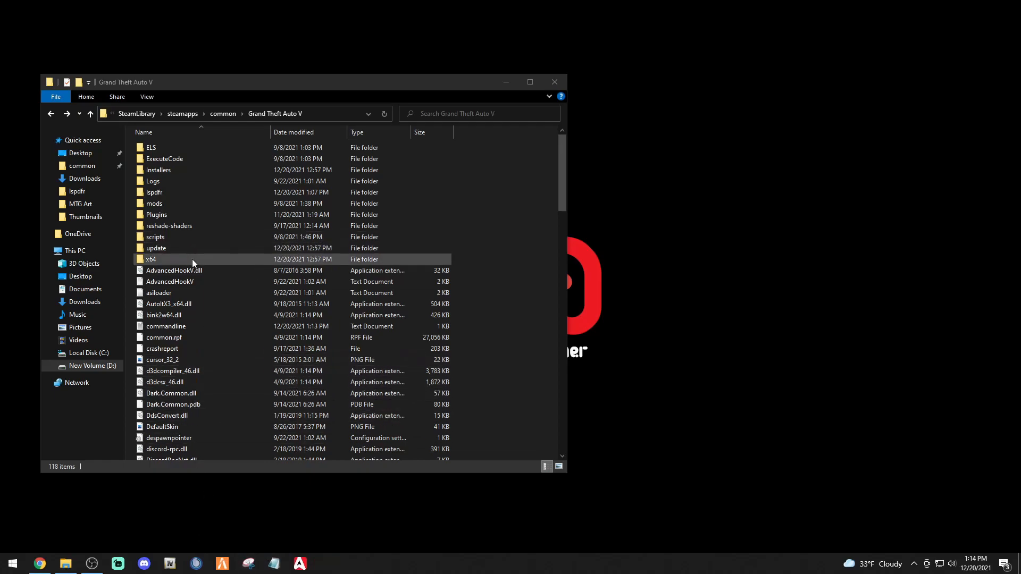
scroll(331, 327, "down", 9)
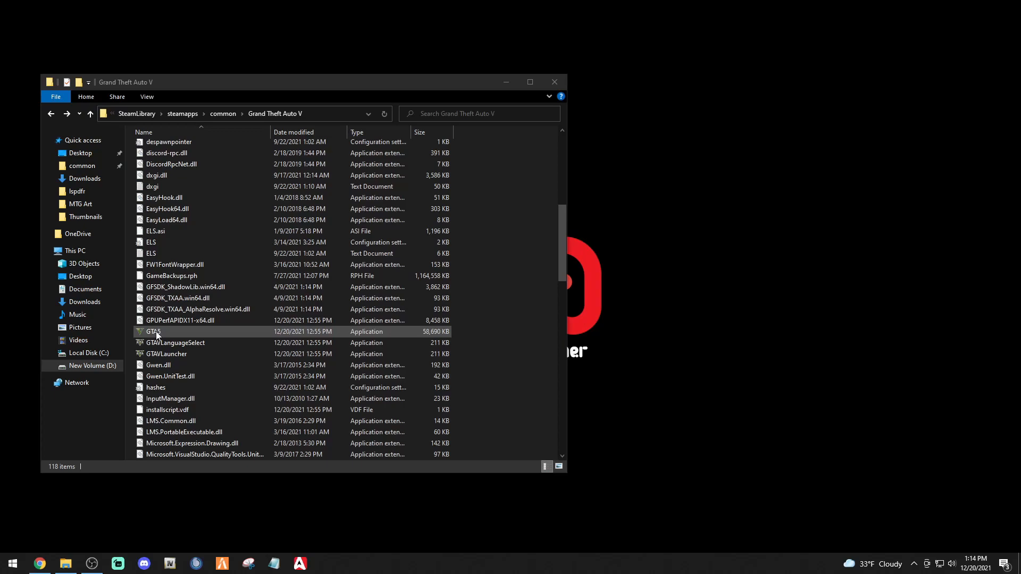
left_click(235, 86)
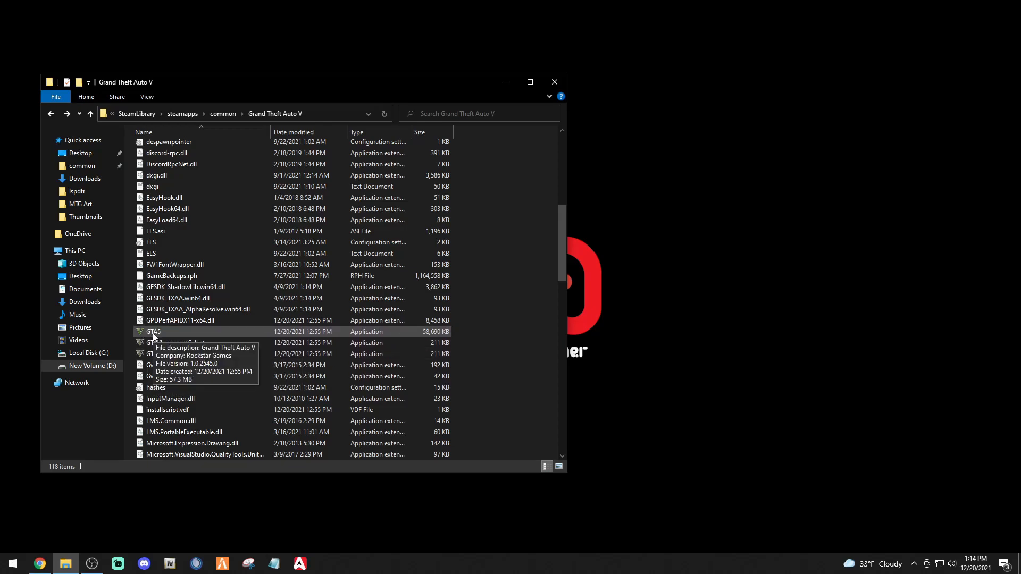
scroll(153, 335, "down", 10)
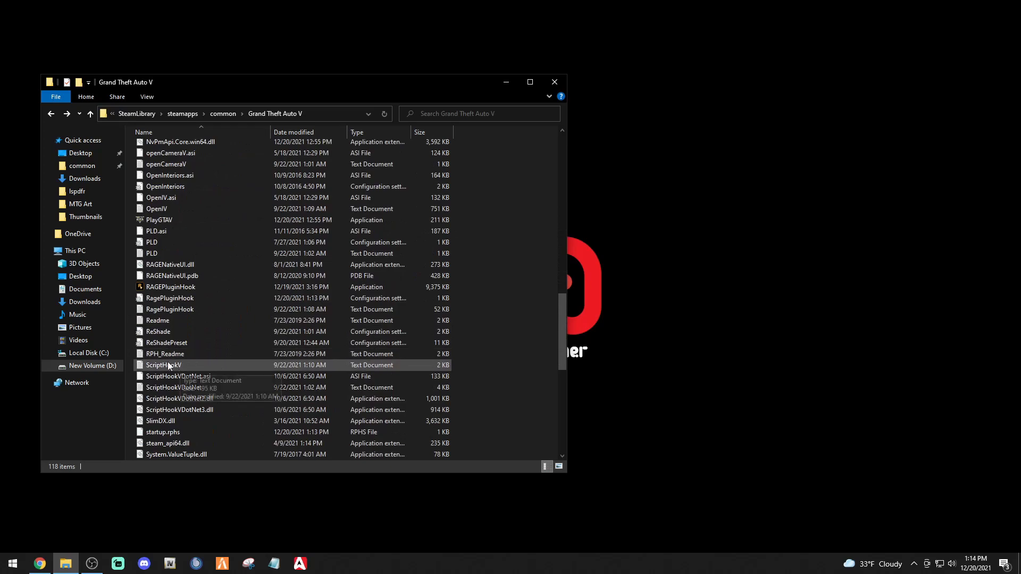
right_click(176, 288)
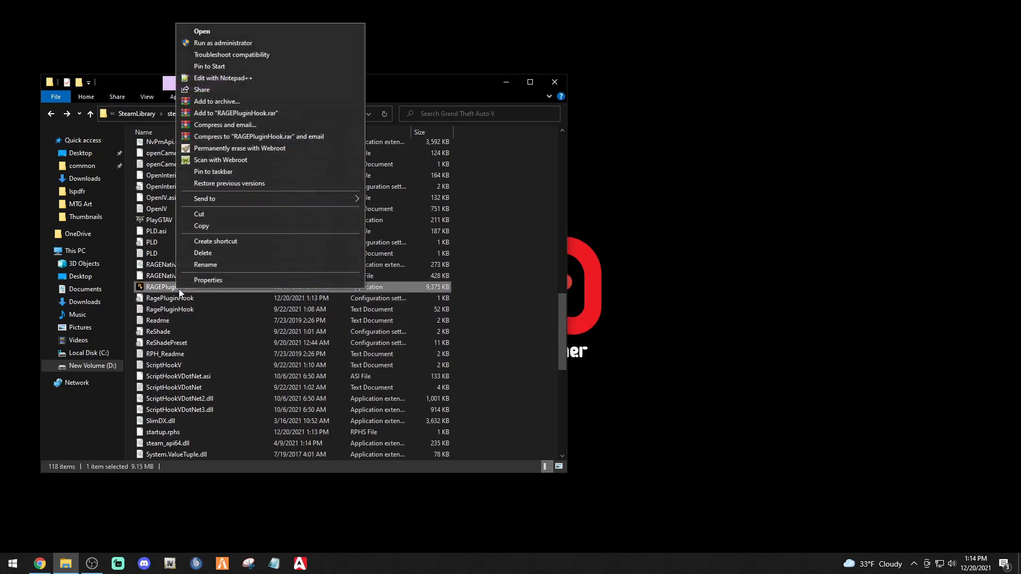
mouse_move(224, 199)
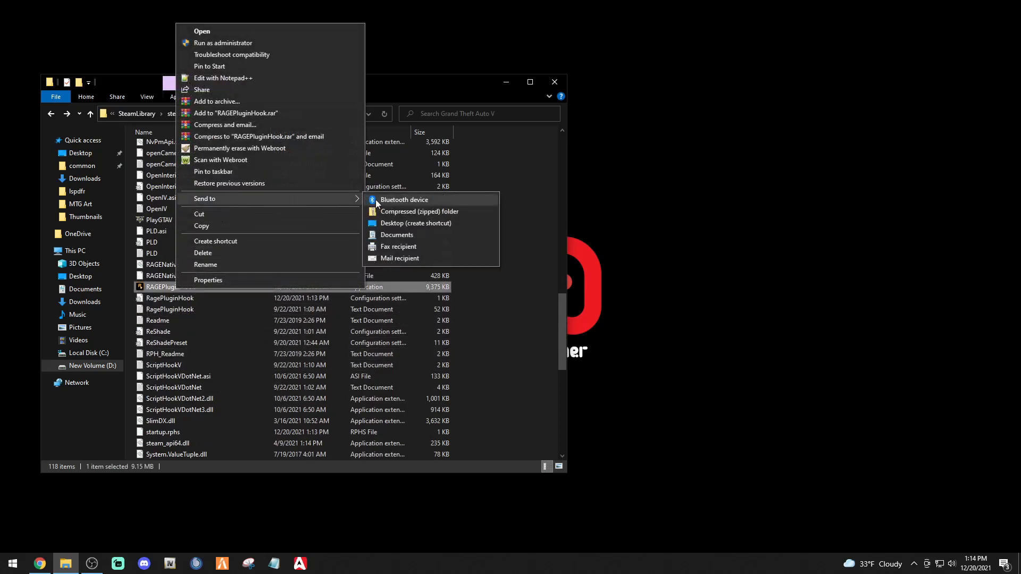
left_click(396, 224)
left_click_drag(20, 16, 220, 565)
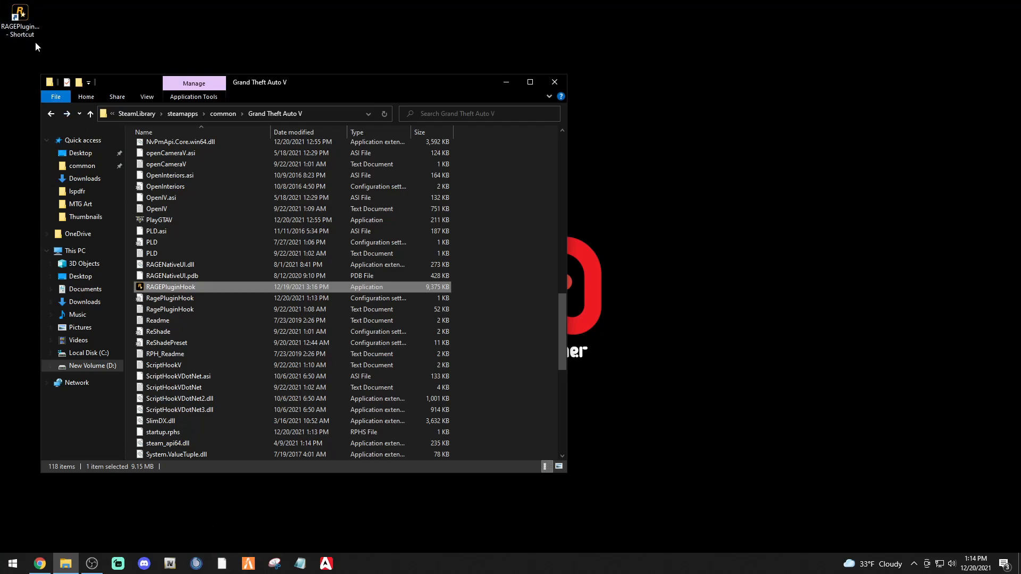
Delete the RAGEPluginHook shortcut from the desktop and close the Grand Theft Auto V folder.
right_click(26, 21)
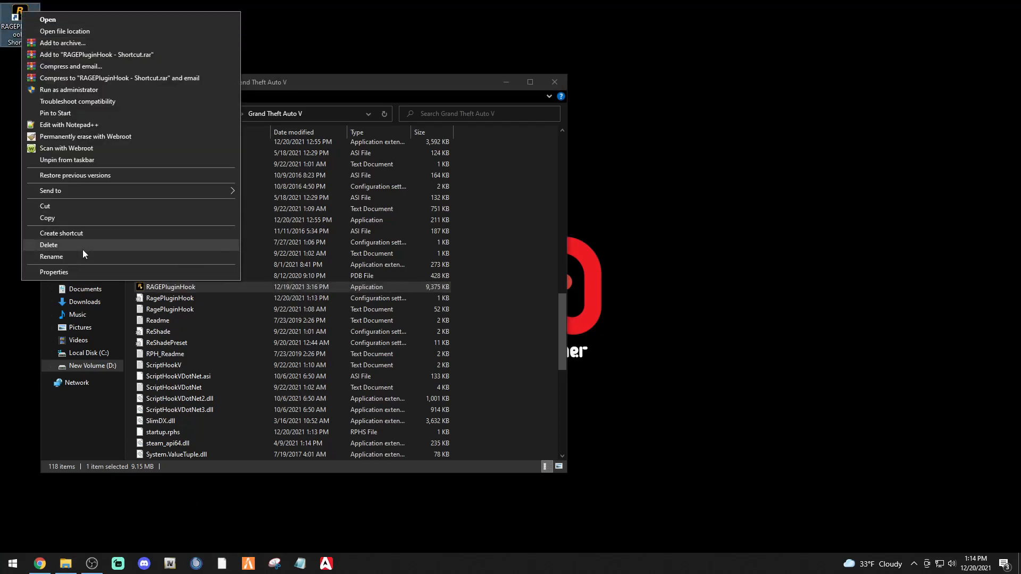
left_click(82, 245)
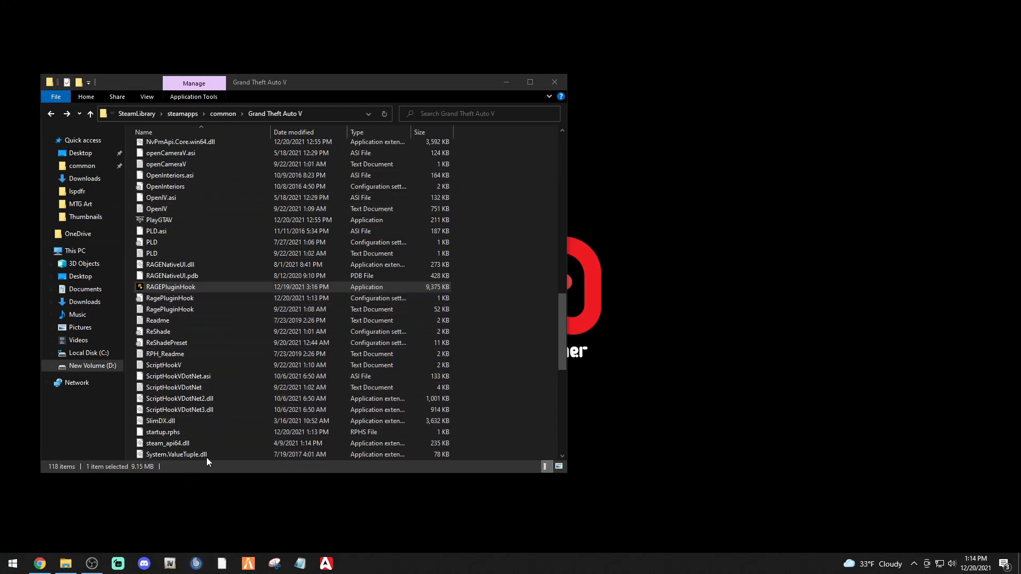
left_click(556, 81)
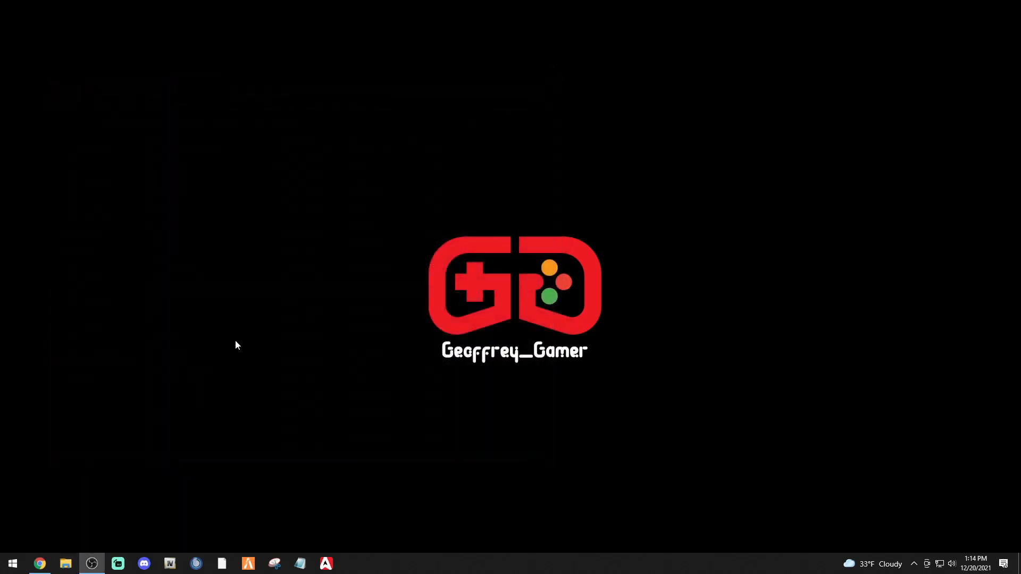
Launch RAGE Plugin Hook, dismiss the Webroot alert, back up the current game version, and expand Revert game version in the game settings.
left_click(226, 561)
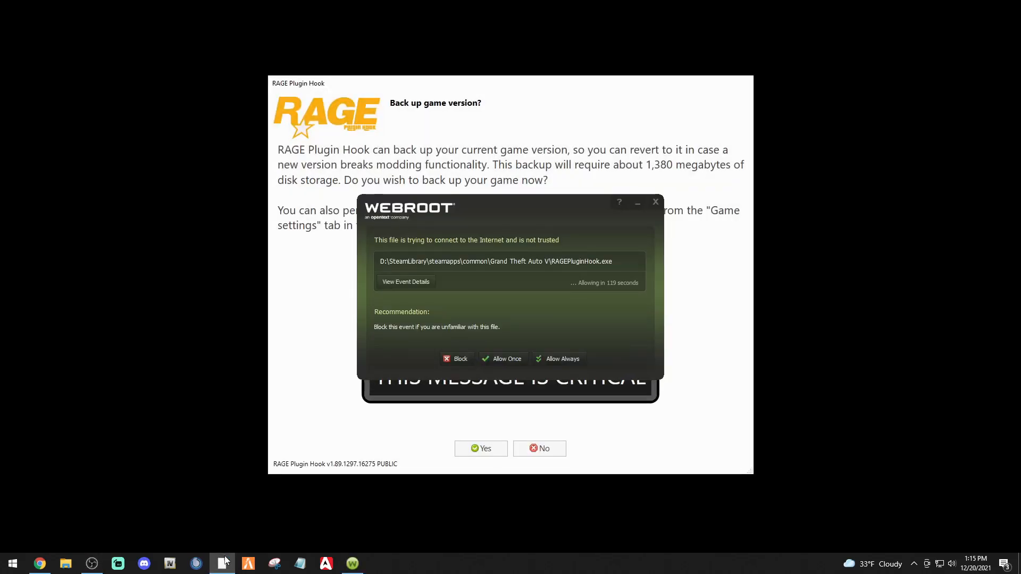
left_click(655, 201)
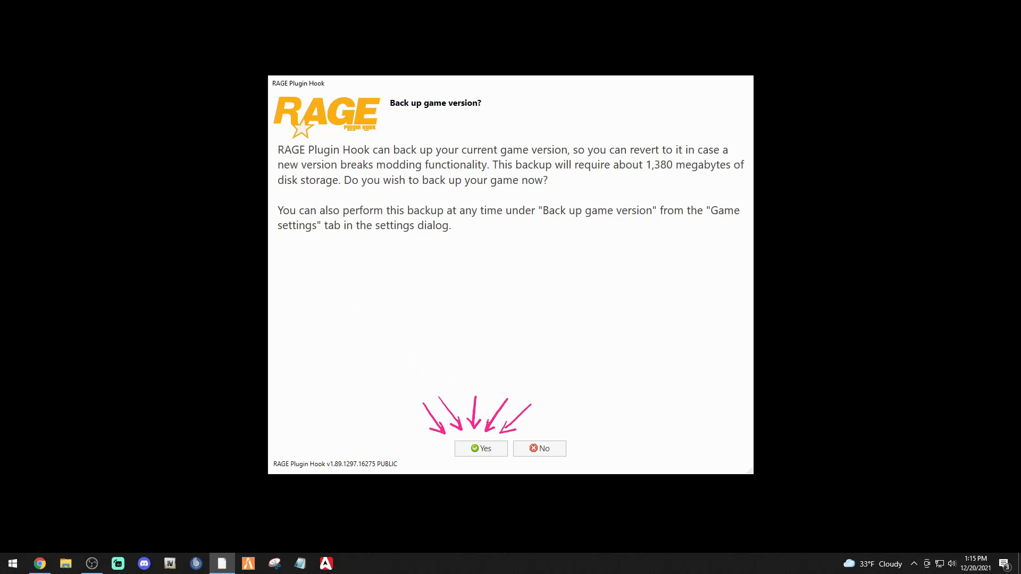
left_click(479, 451)
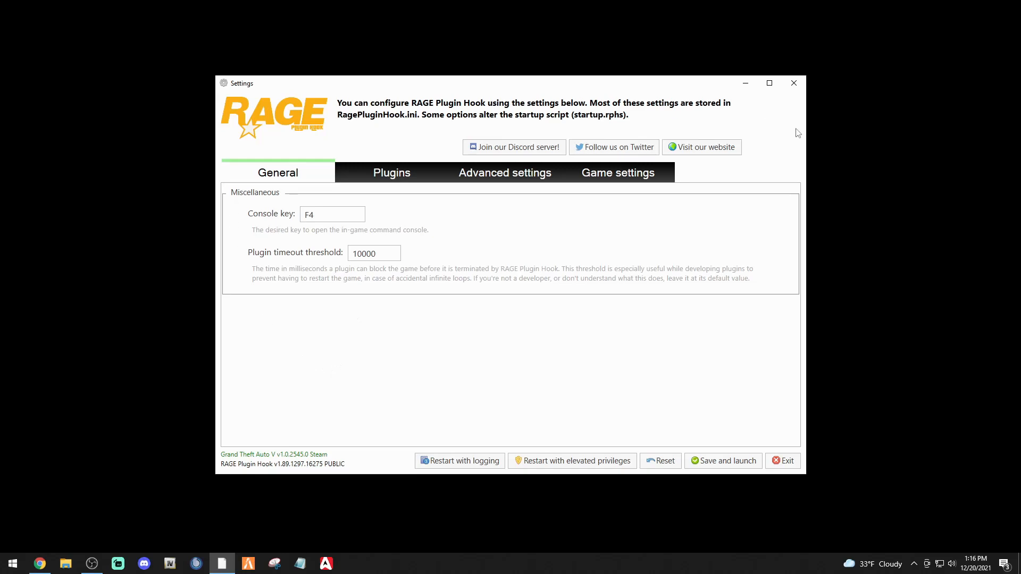
left_click(619, 176)
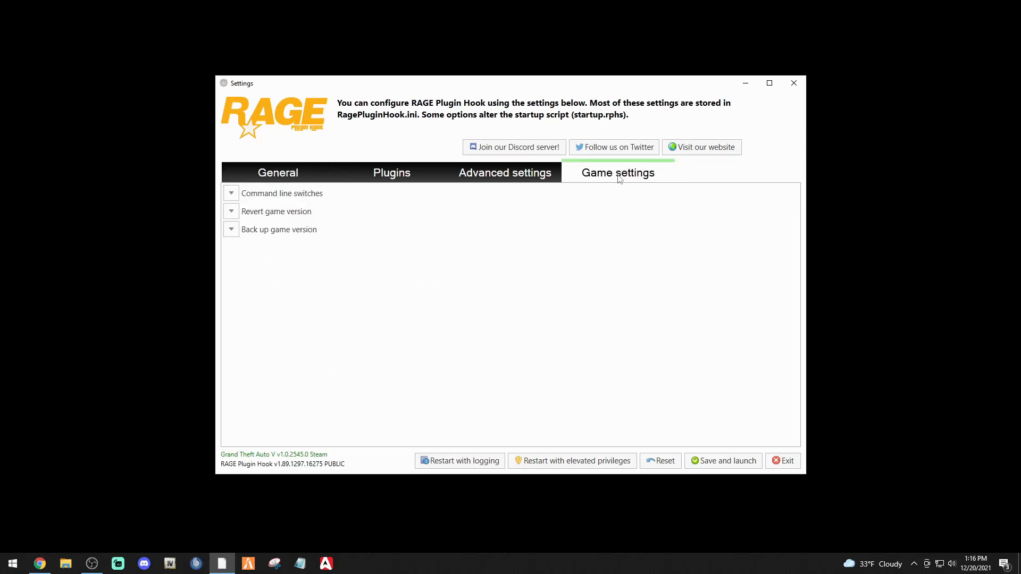
left_click(231, 211)
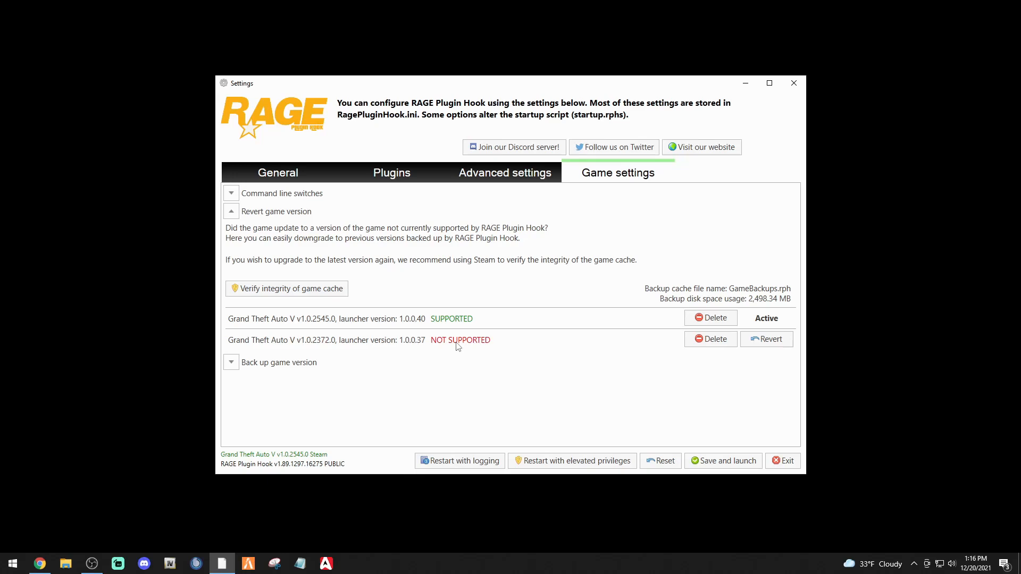
Check all plugins in the RAGE Plugin Hook list of plugins to load on startup.
left_click(411, 174)
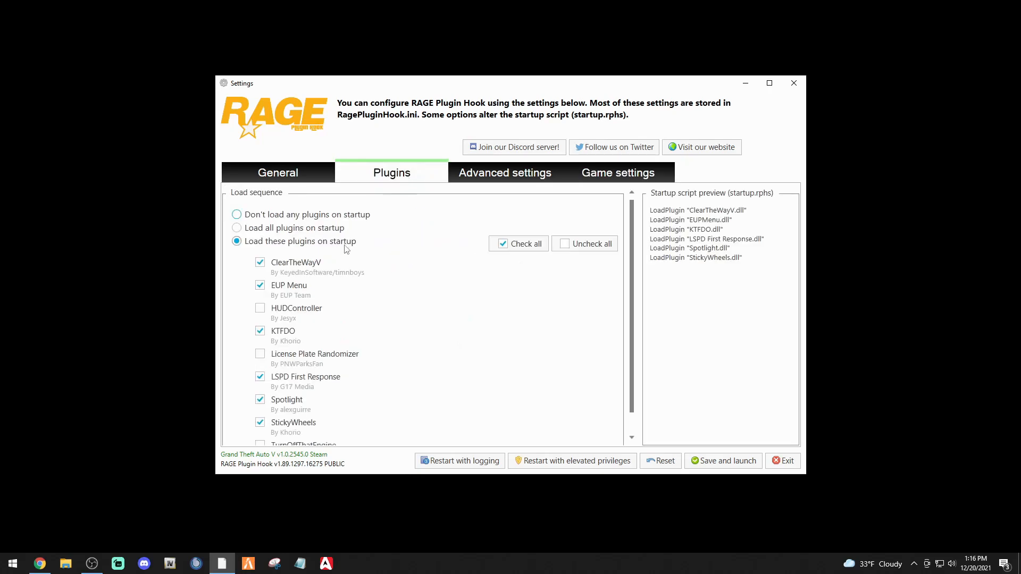
left_click(584, 244)
left_click(514, 249)
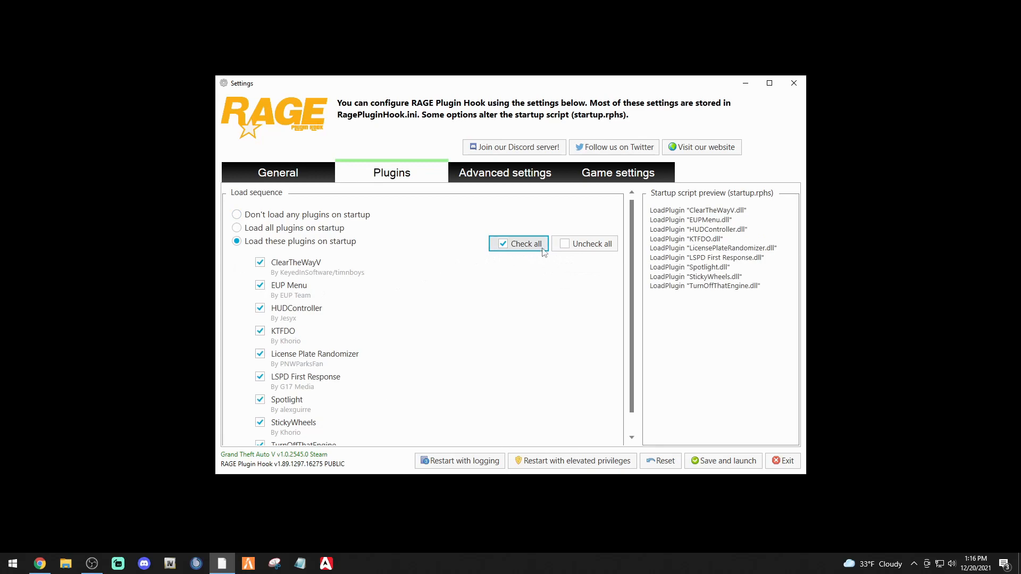
Set the RAGE Plugin Hook plugin timeout threshold to 60000 milliseconds.
left_click(293, 175)
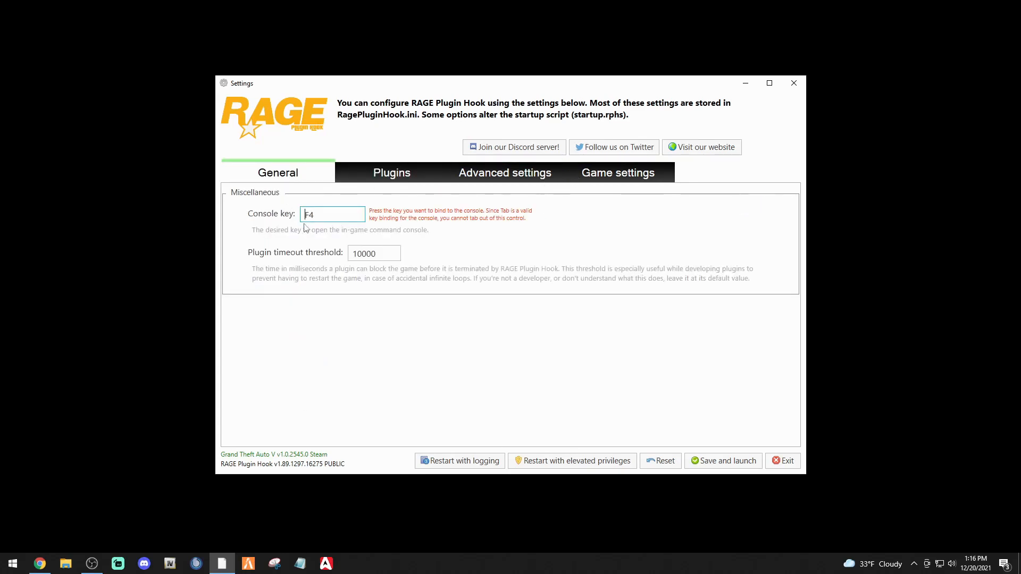
left_click(357, 253)
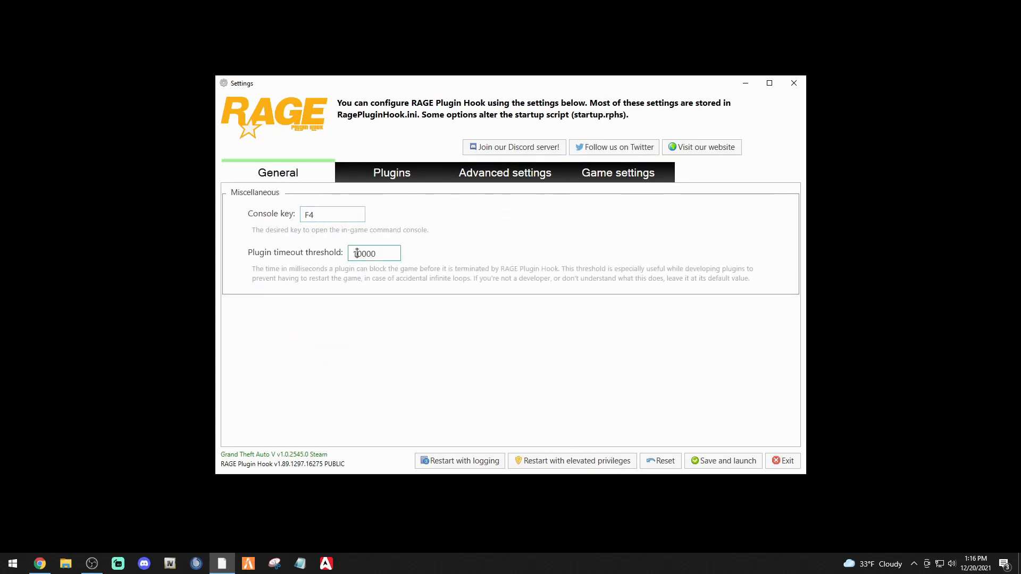
key("BackSpace")
type("6")
Review the advanced, game, plugin and general settings, save them, and launch the game, acknowledging the notice about accessing the settings dialog.
left_click(490, 180)
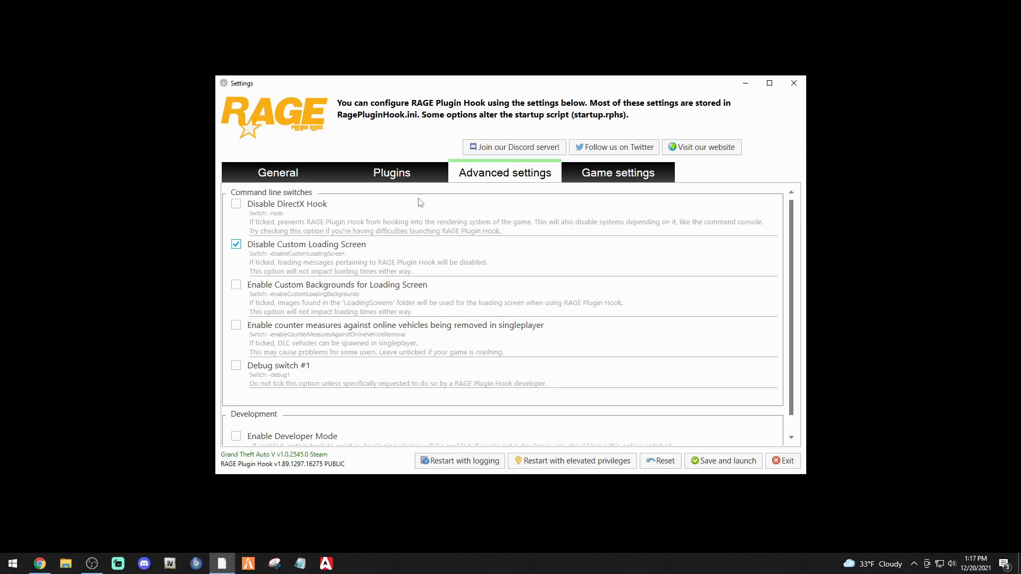
left_click(604, 175)
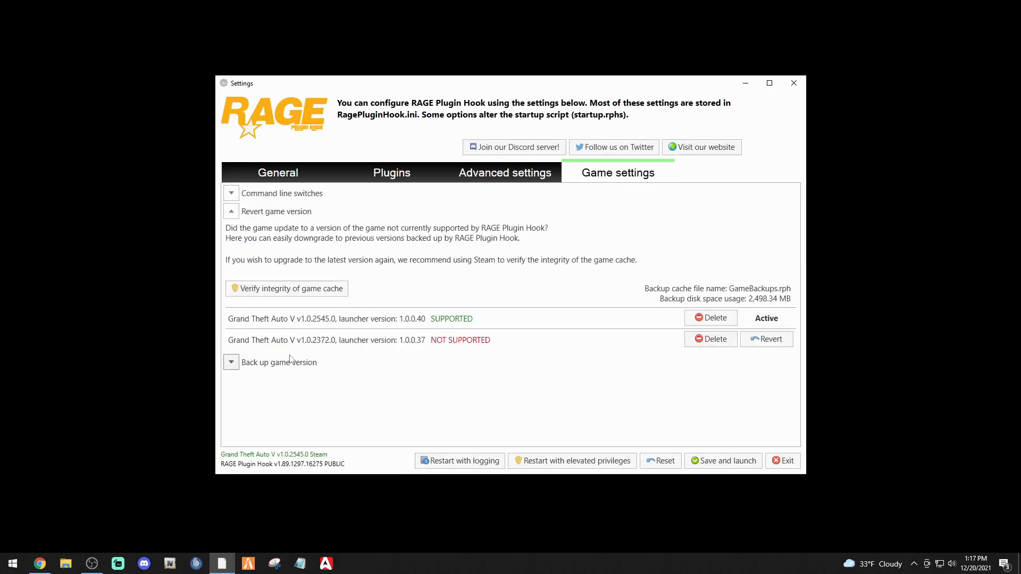
left_click(375, 175)
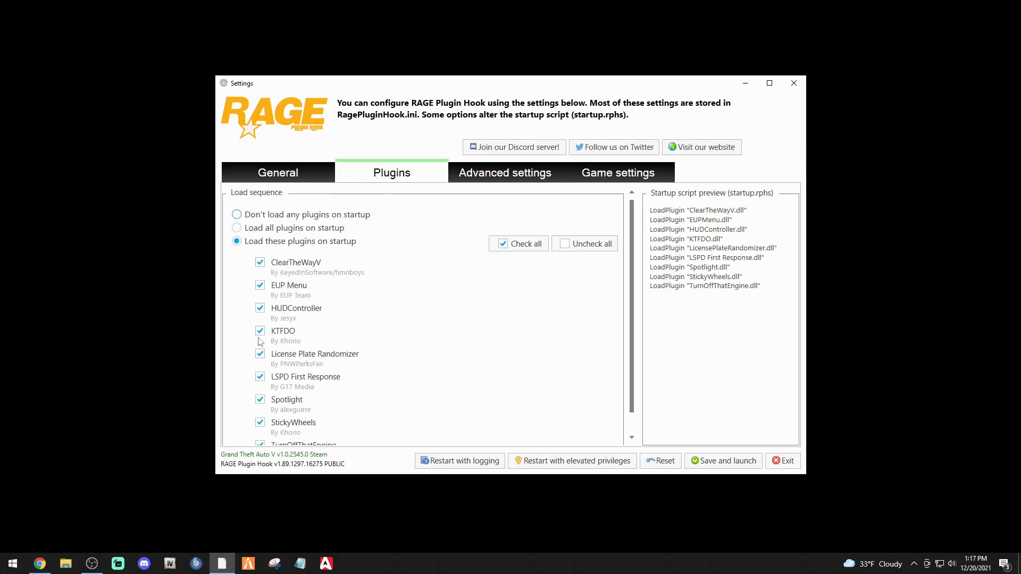
left_click(293, 173)
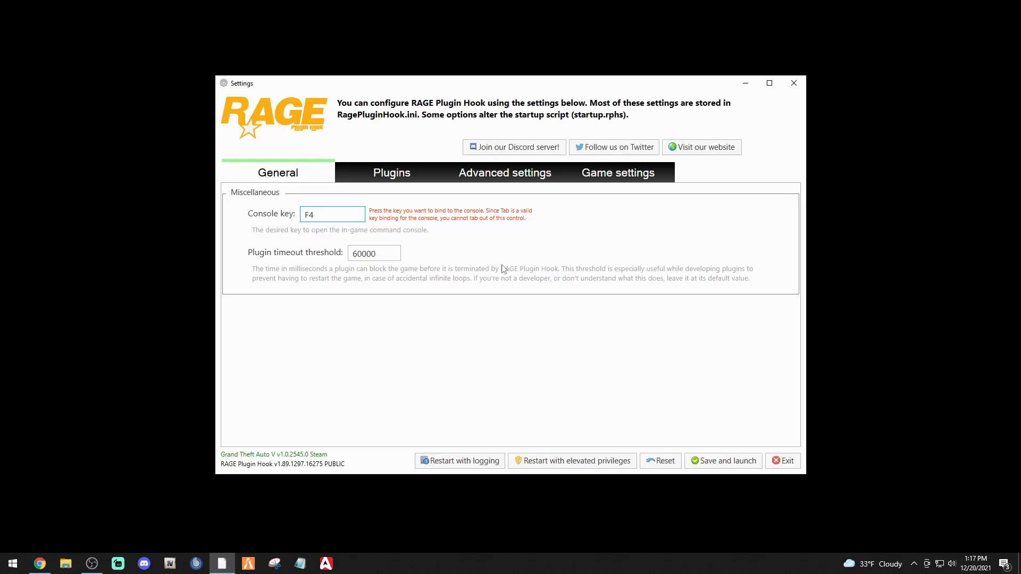
left_click(723, 462)
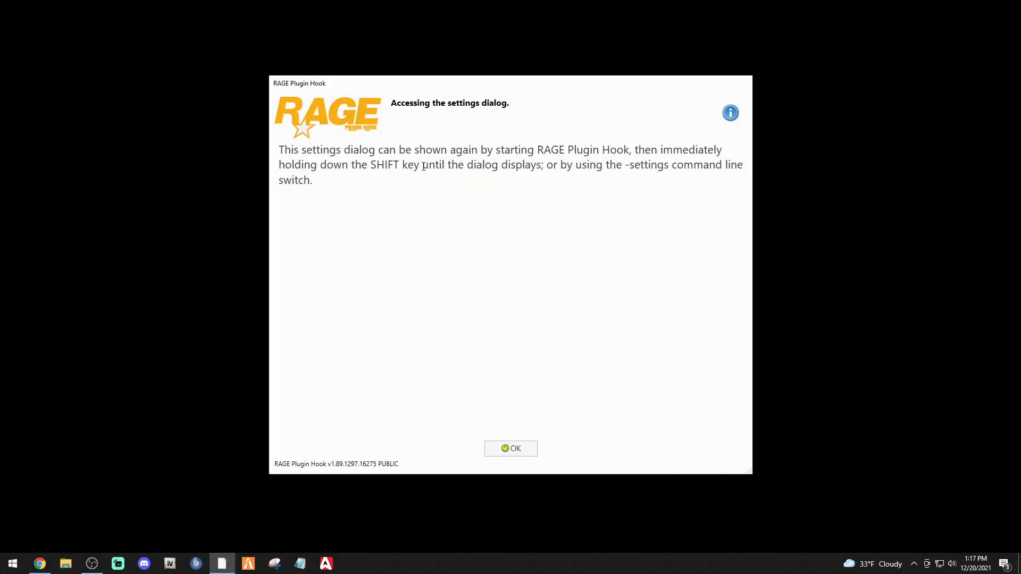
left_click(508, 450)
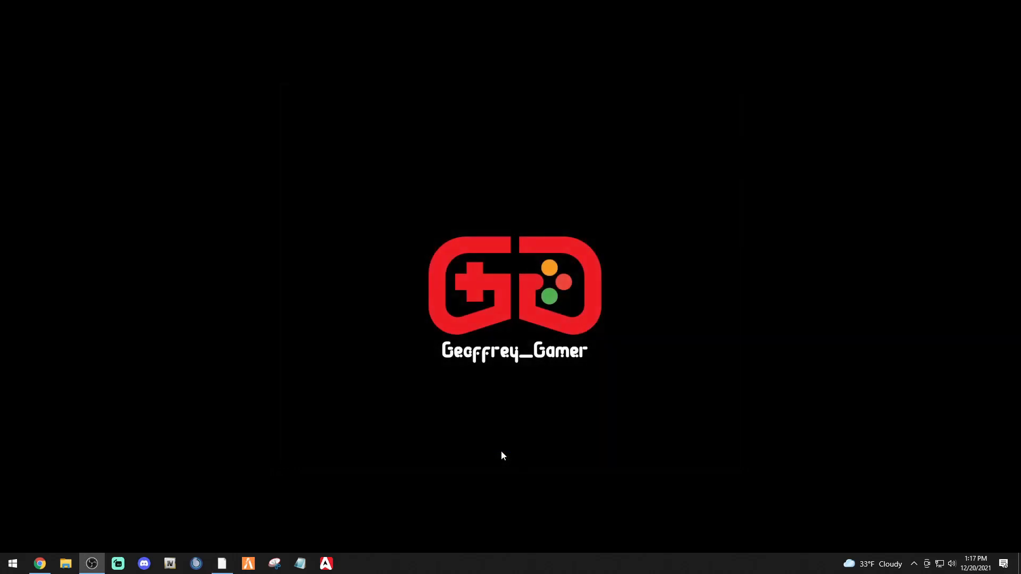
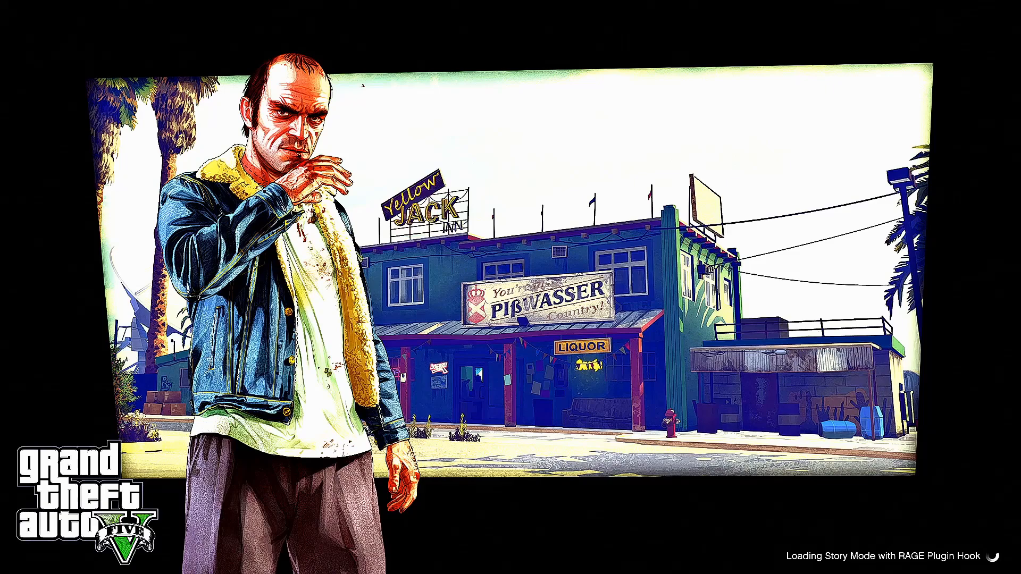
Quit Grand Theft Auto V, switch to OpenIV, open the Windows version of Grand Theft Auto V, and reposition the window.
key("alt+F4")
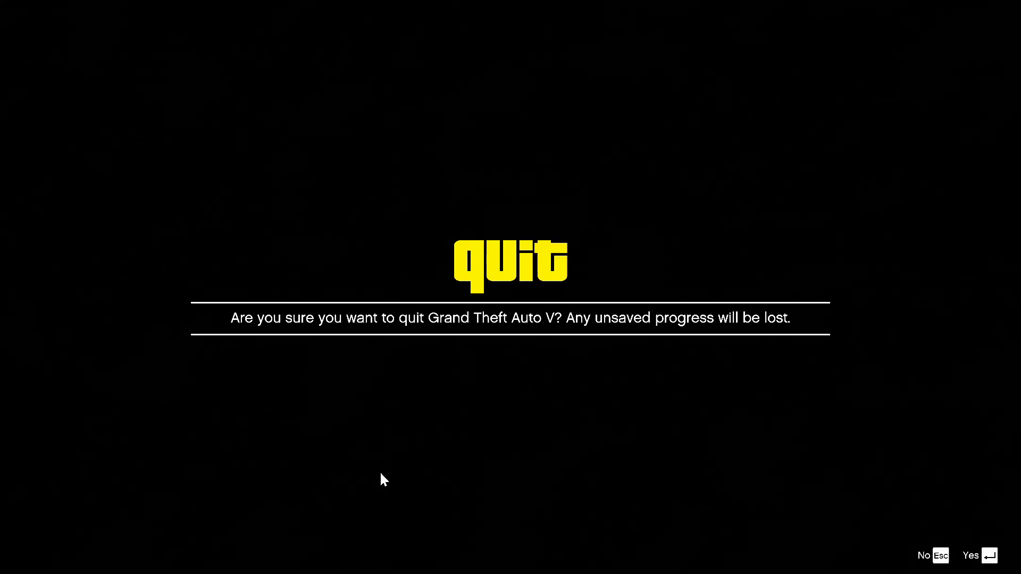
key("Return")
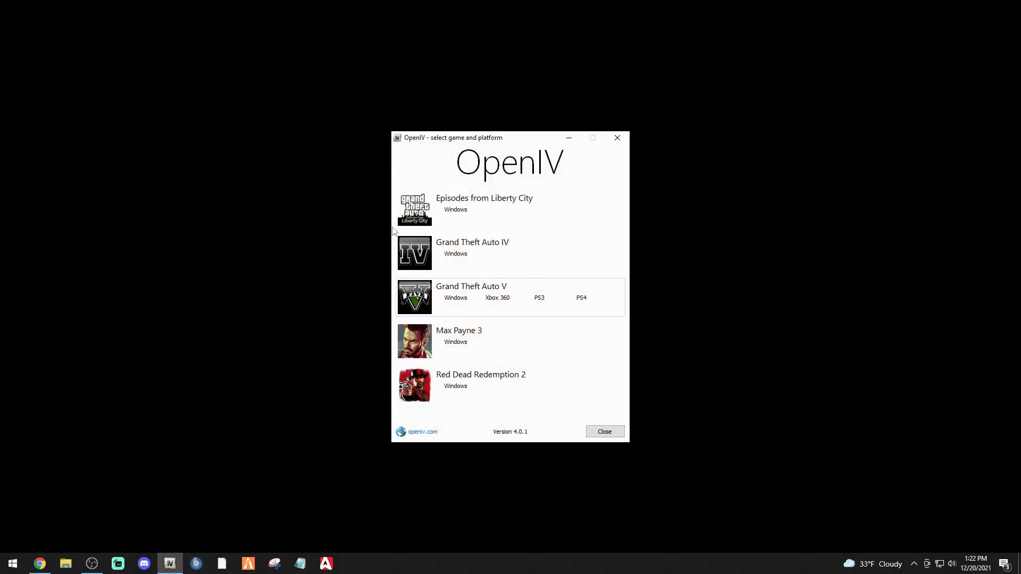
left_click(455, 299)
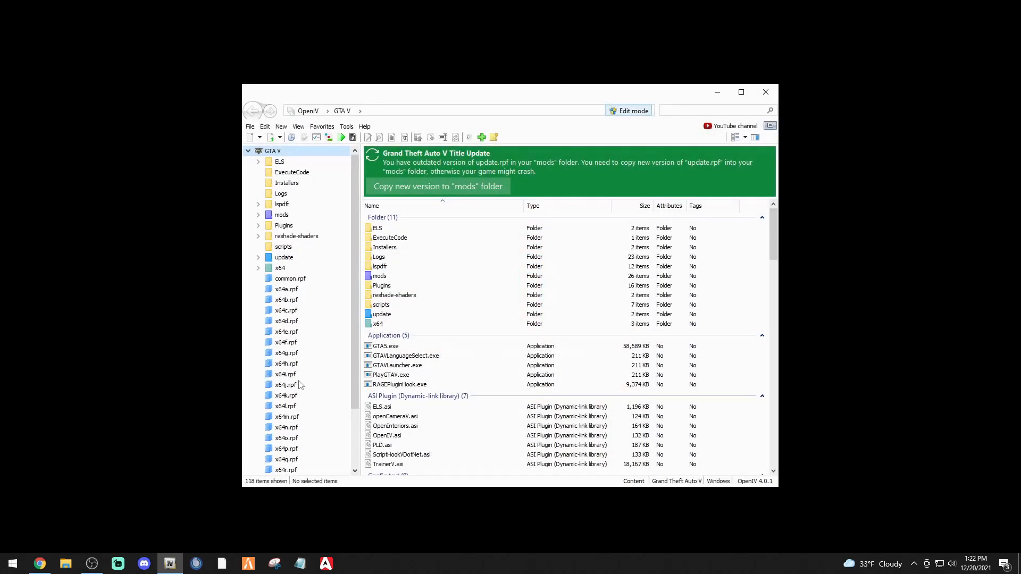
left_click_drag(488, 96, 322, 40)
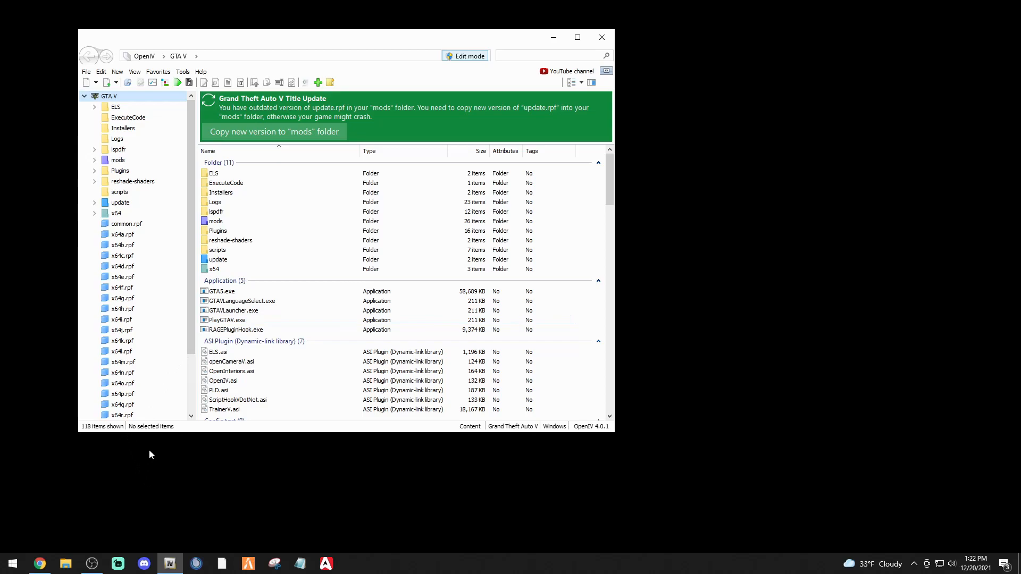
Open File Explorer and browse to Program Files (x86)\Steam\steamapps\common on the C: drive.
left_click(69, 564)
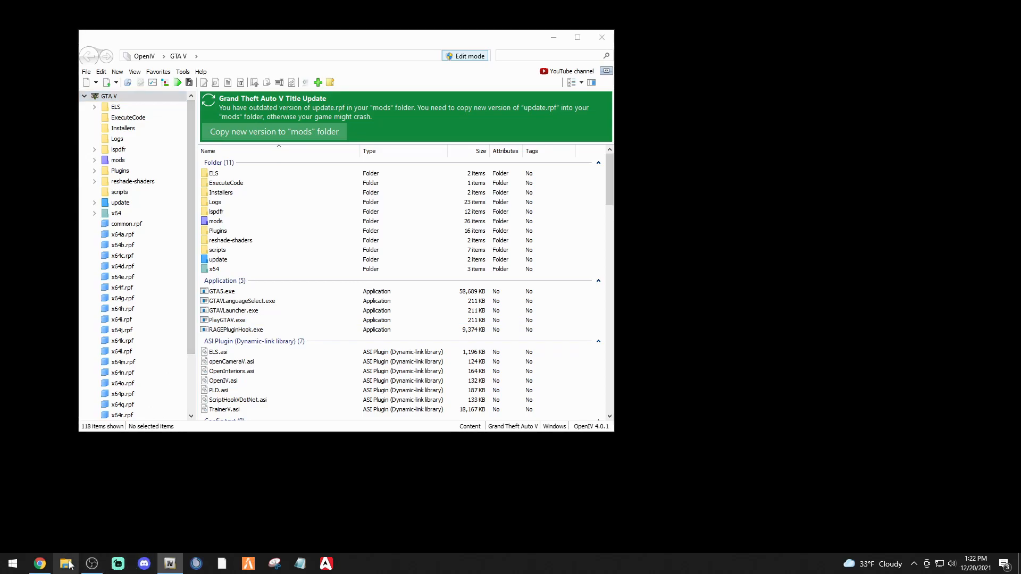
left_click_drag(426, 84, 768, 79)
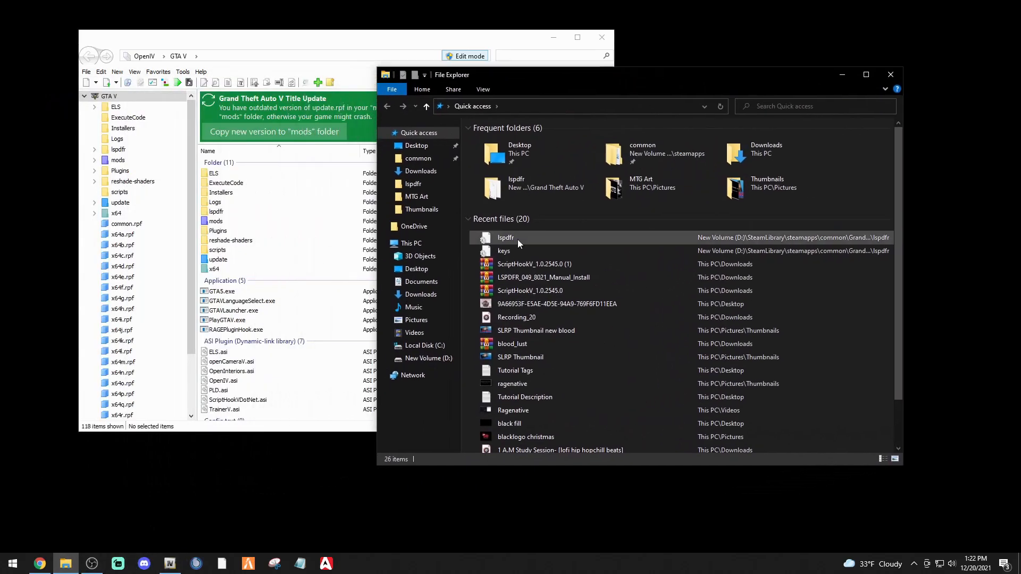
left_click(425, 347)
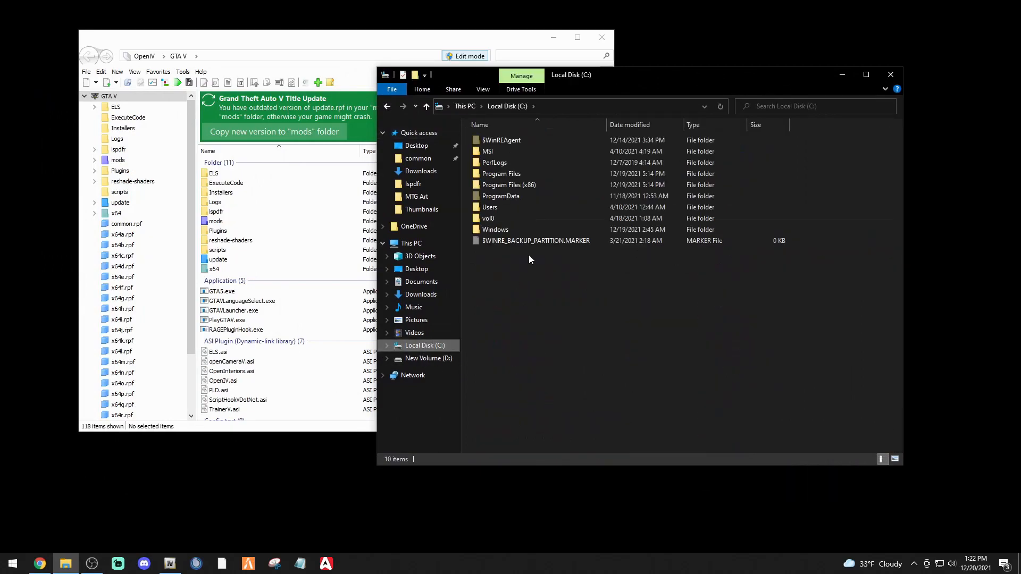
double_click(515, 186)
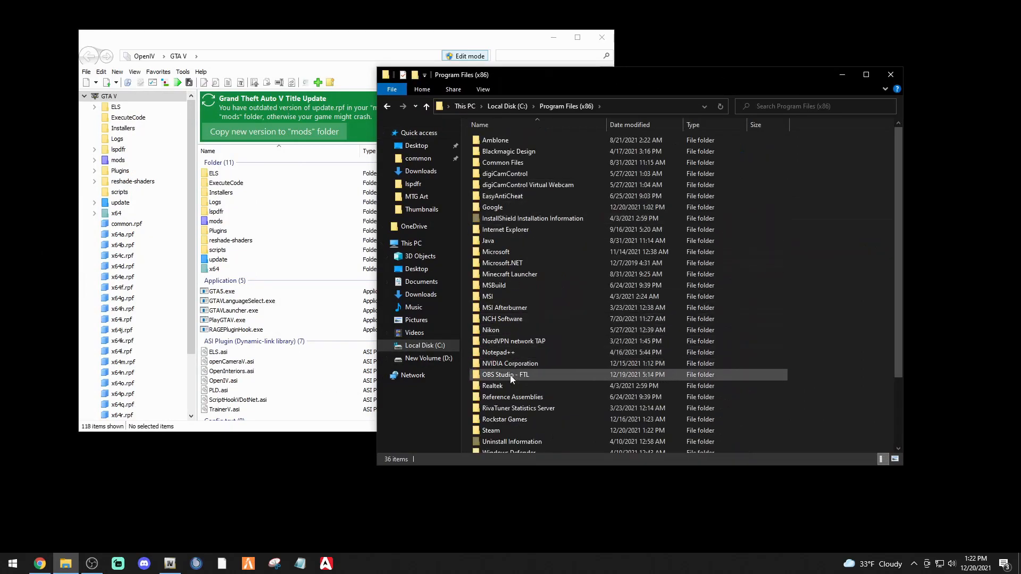
double_click(501, 429)
double_click(495, 330)
double_click(490, 141)
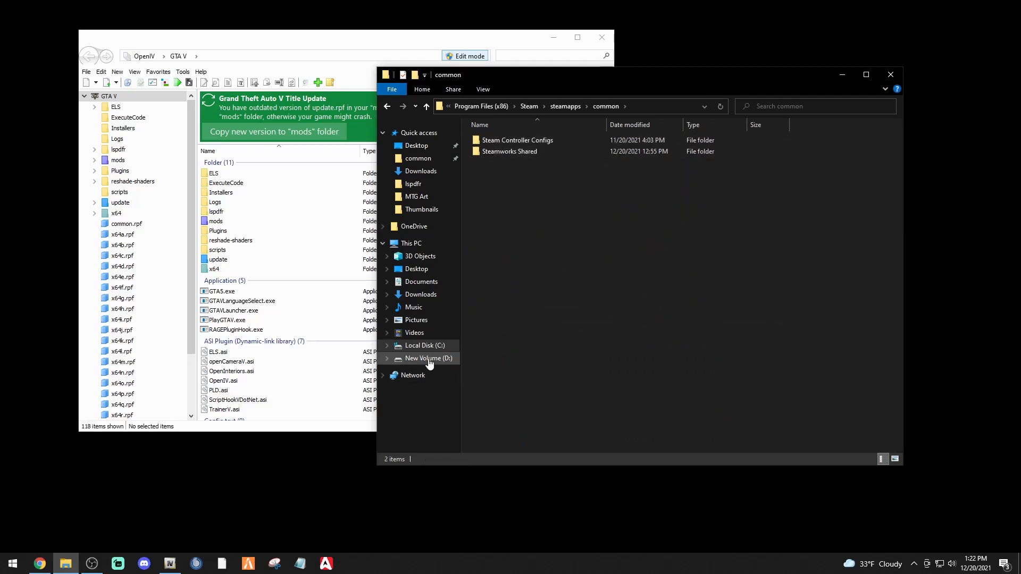
Open the Grand Theft Auto V folder in SteamLibrary\steamapps\common on the D: drive.
left_click(430, 361)
double_click(502, 198)
left_click(498, 144)
double_click(498, 143)
double_click(495, 140)
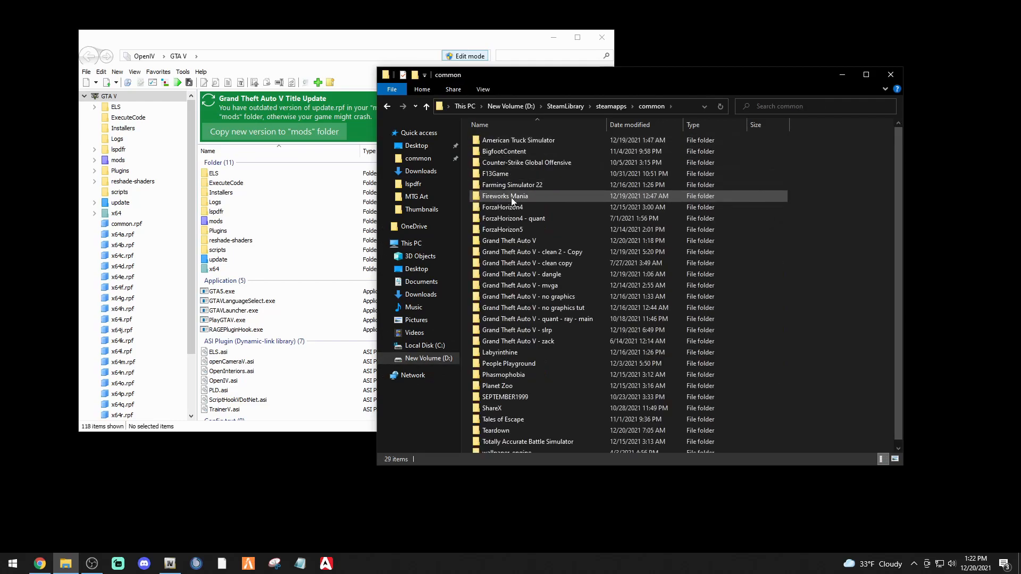
double_click(511, 240)
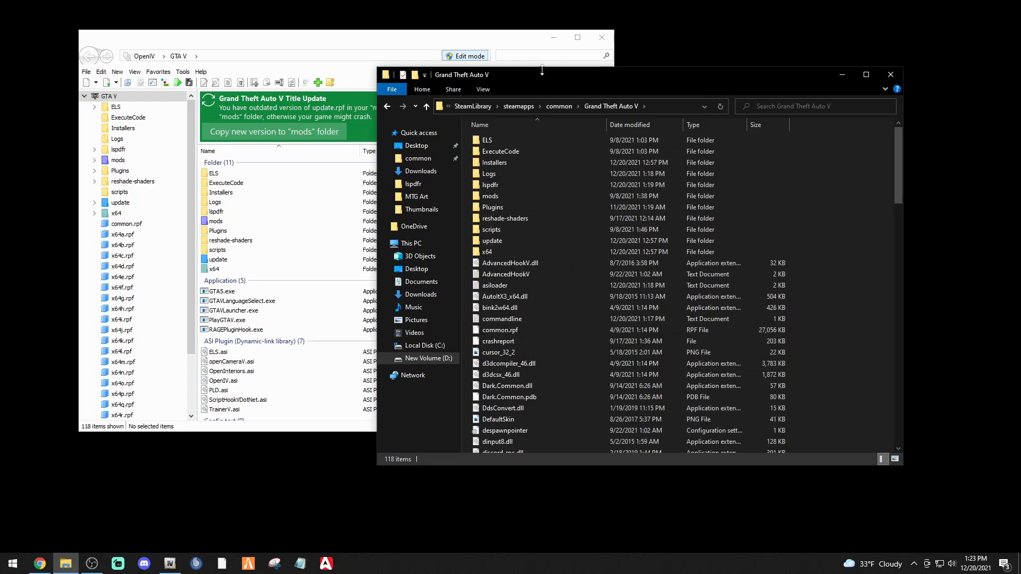
left_click_drag(551, 70, 589, 70)
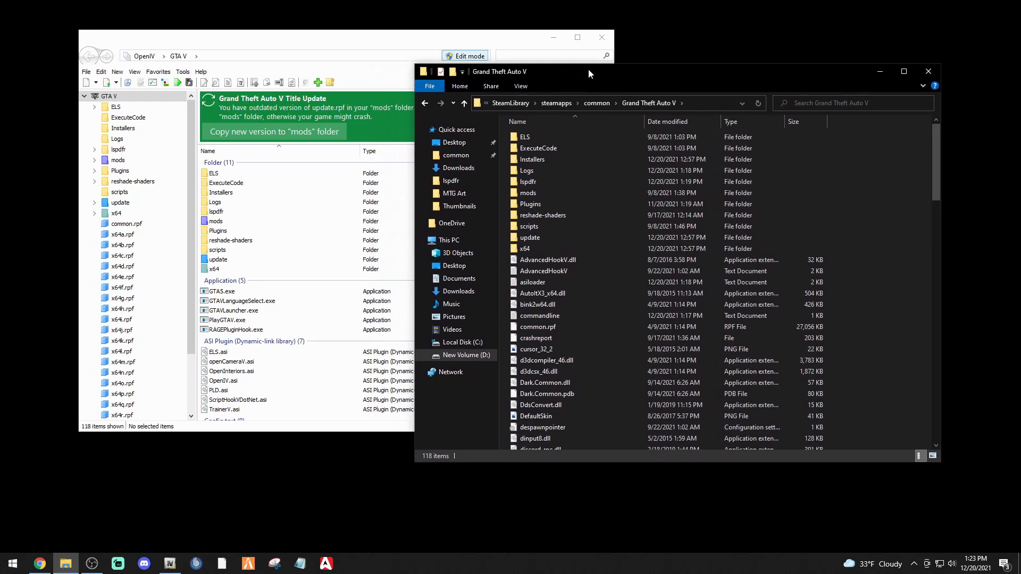
Start backing up the game's mods folder by copying it into the common folder, and cancel the transfer.
right_click(532, 197)
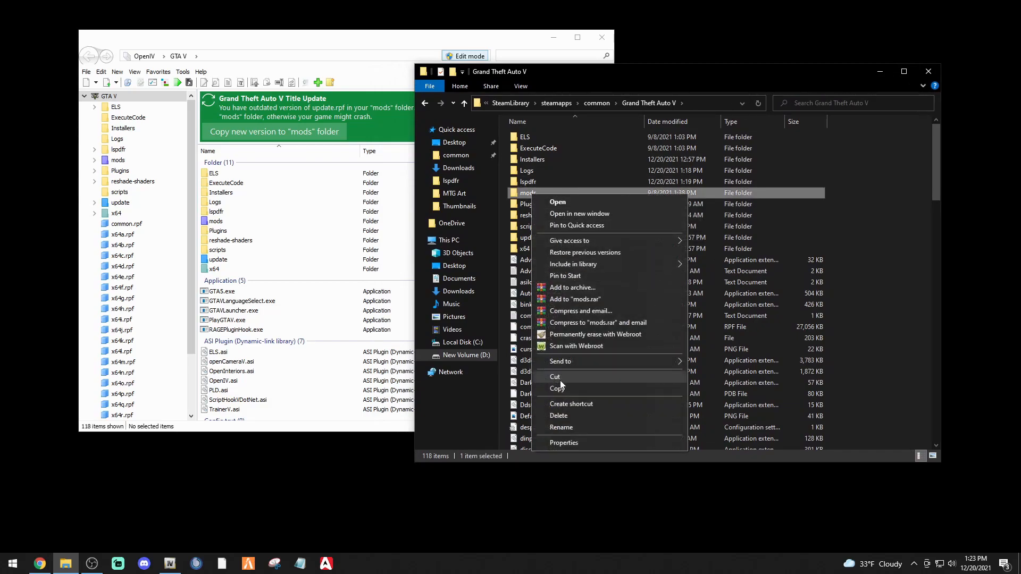
left_click(562, 389)
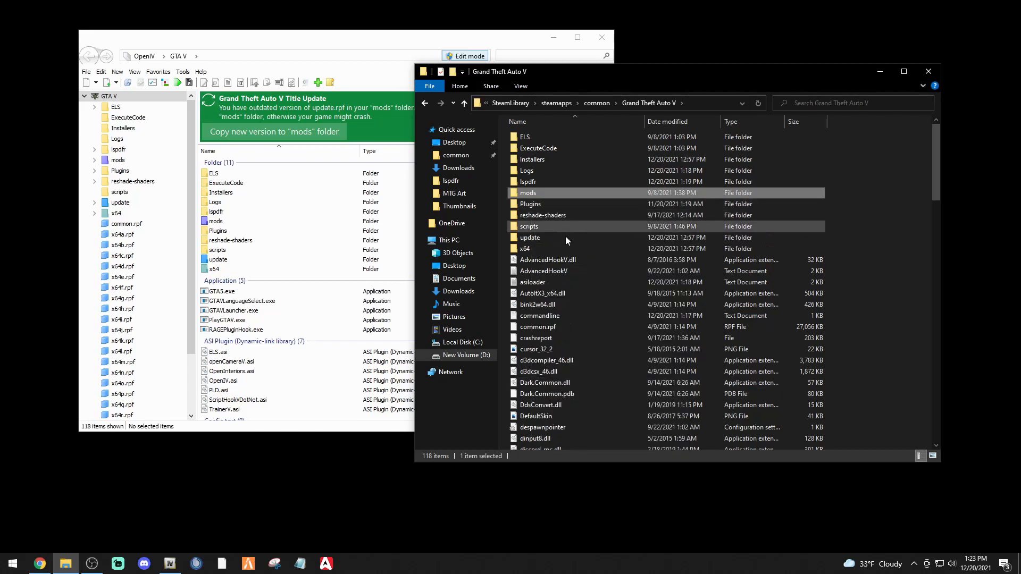
scroll(581, 282, "down", 5)
scroll(581, 283, "up", 5)
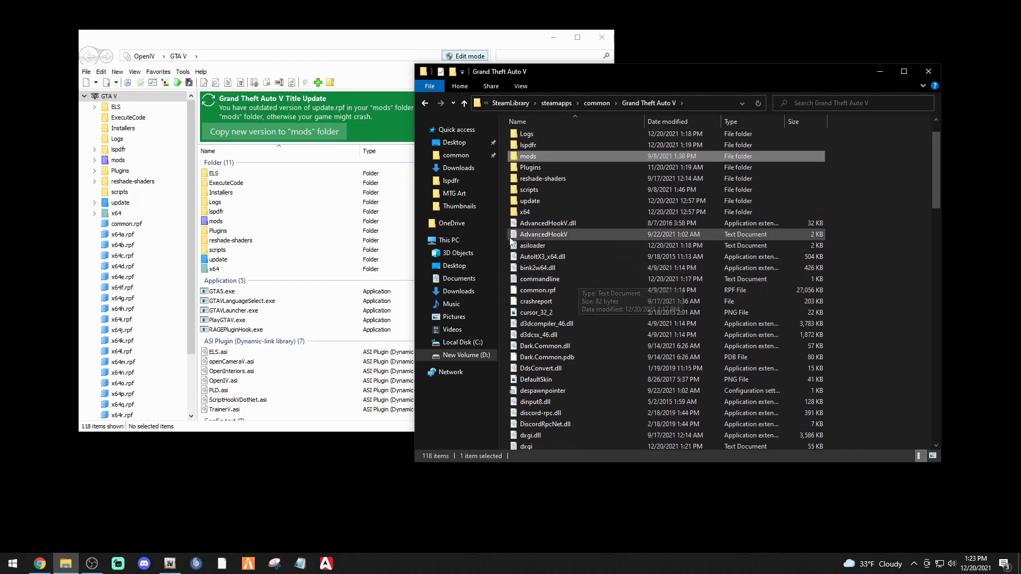
left_click(456, 156)
scroll(580, 353, "down", 1)
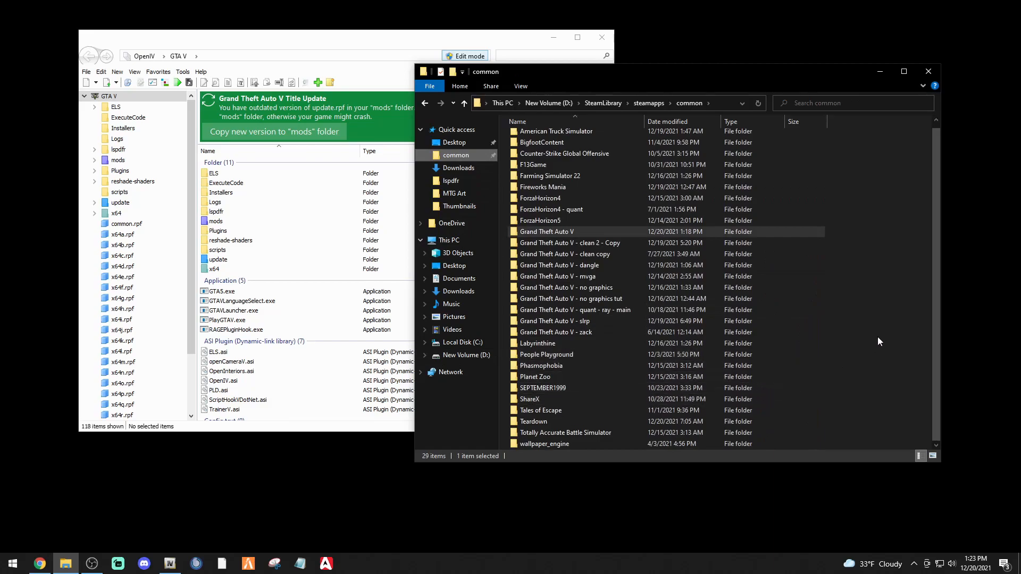
right_click(901, 305)
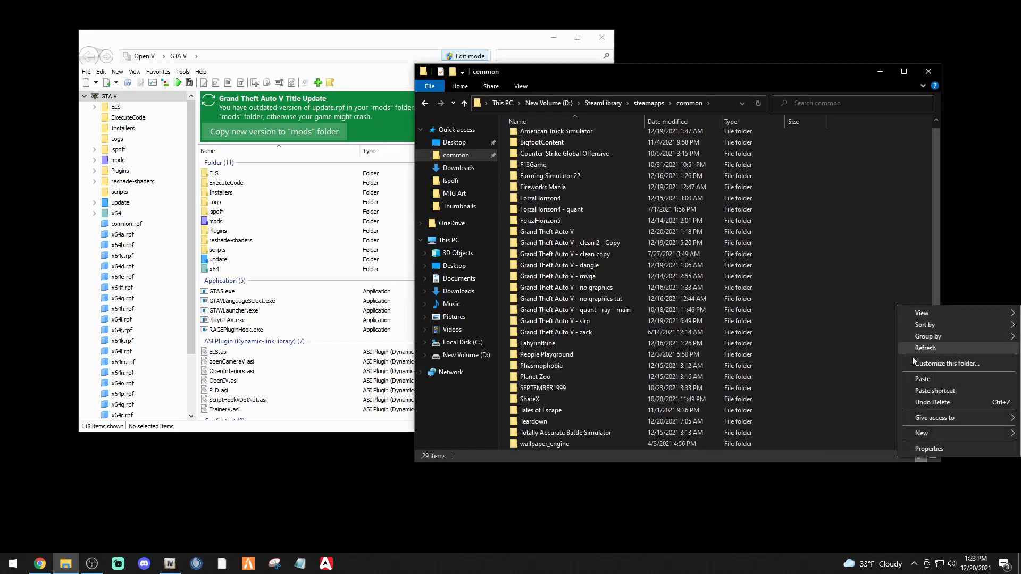
left_click(923, 379)
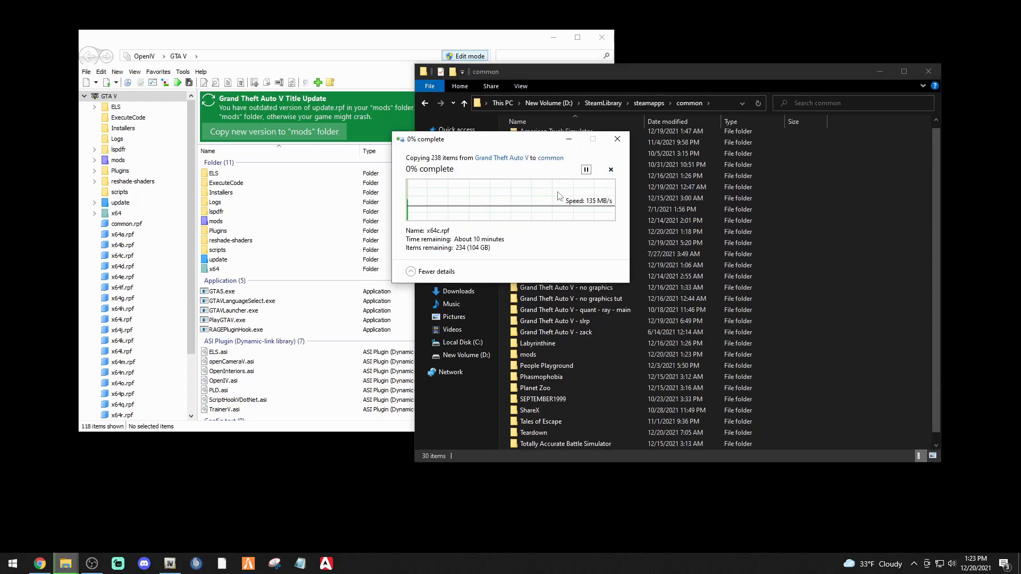
left_click(617, 138)
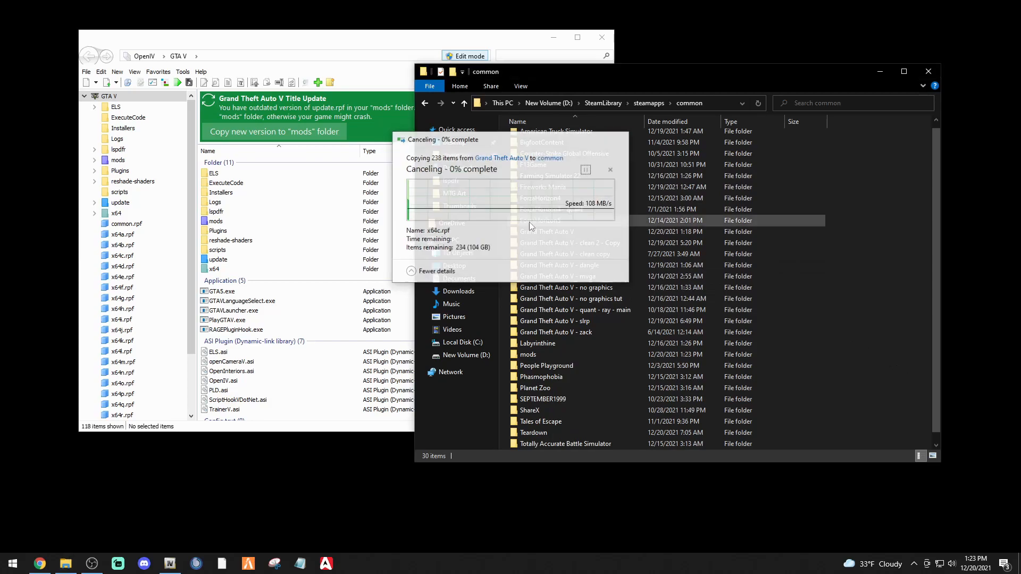
Arrange the OpenIV and File Explorer windows side by side, narrowing the File Explorer window.
left_click_drag(684, 70, 738, 63)
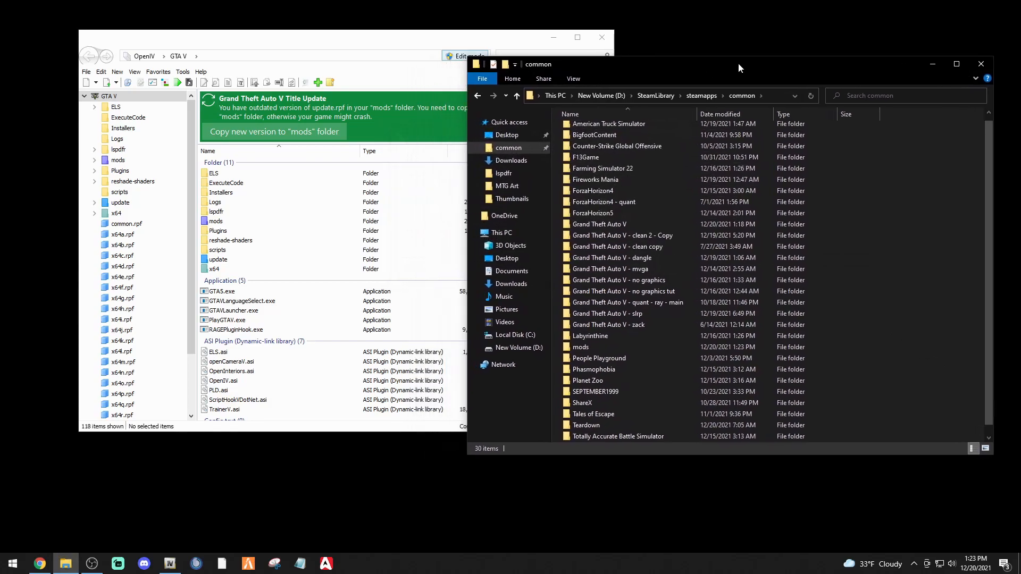
left_click_drag(431, 45, 378, 76)
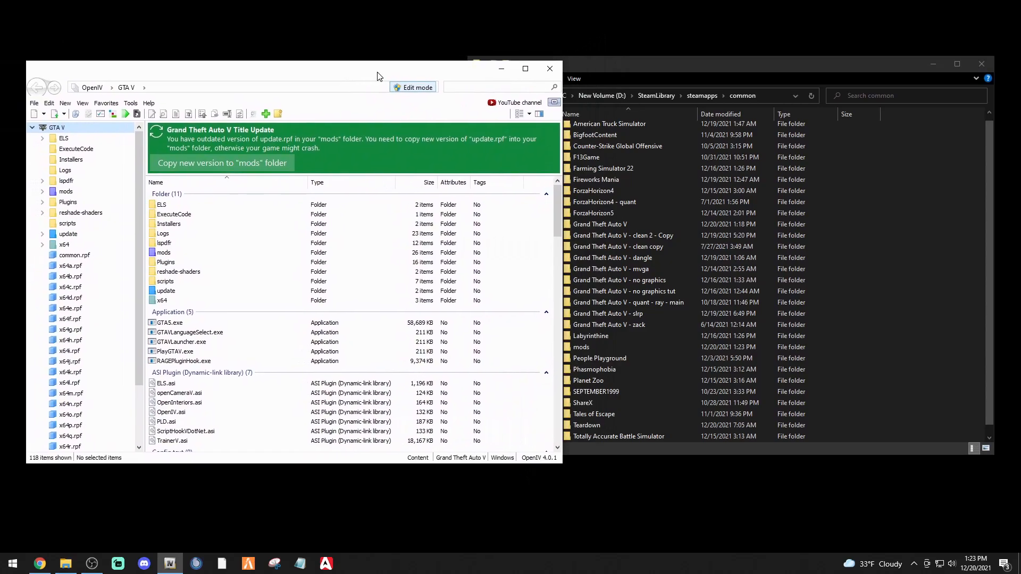
mouse_move(685, 66)
left_mouse_down()
mouse_move(697, 80)
mouse_move(691, 74)
left_mouse_up()
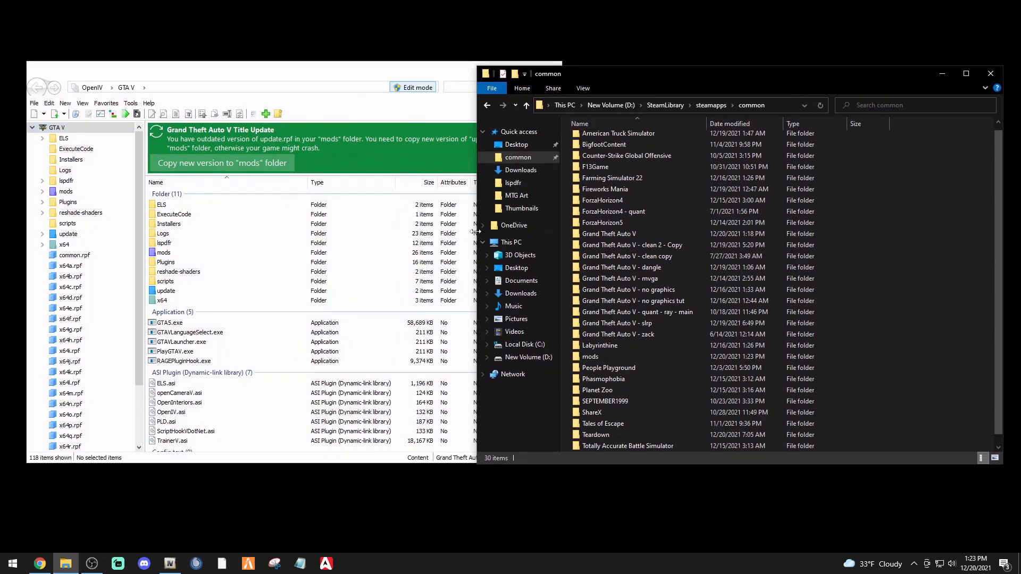
left_click_drag(477, 231, 580, 231)
left_click_drag(824, 74, 812, 67)
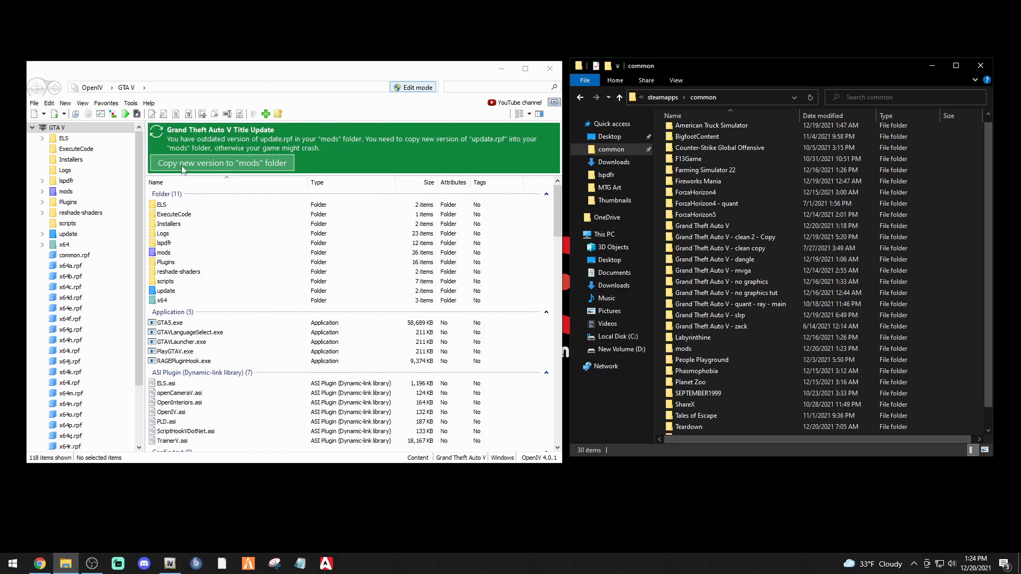
Go to the saved dlc packs location and examine the add-on folders in mods\update\x64\dlcpacks, including rca and wheelvarietypack.
left_click(106, 102)
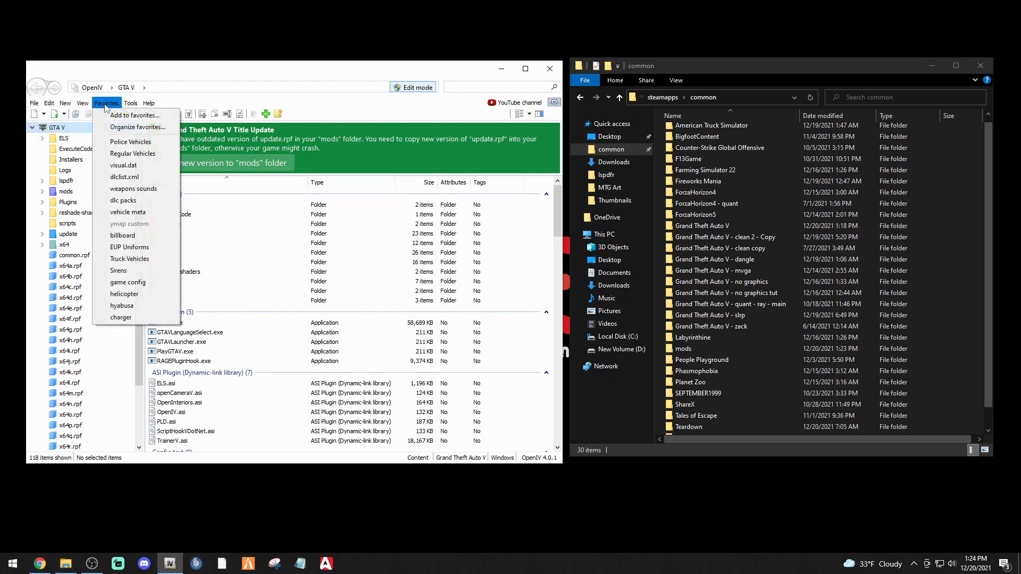
left_click(116, 203)
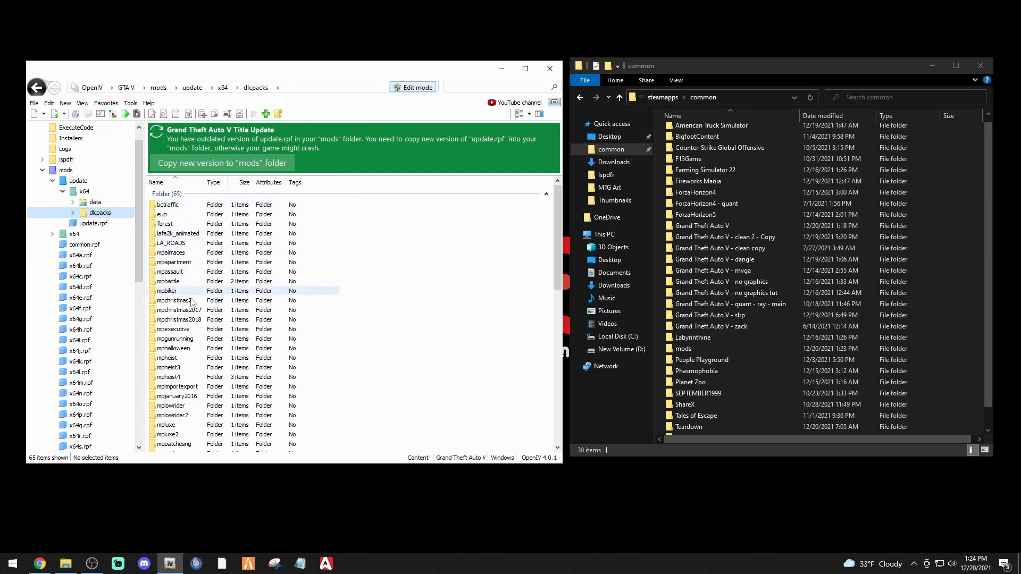
scroll(190, 291, "down", 13)
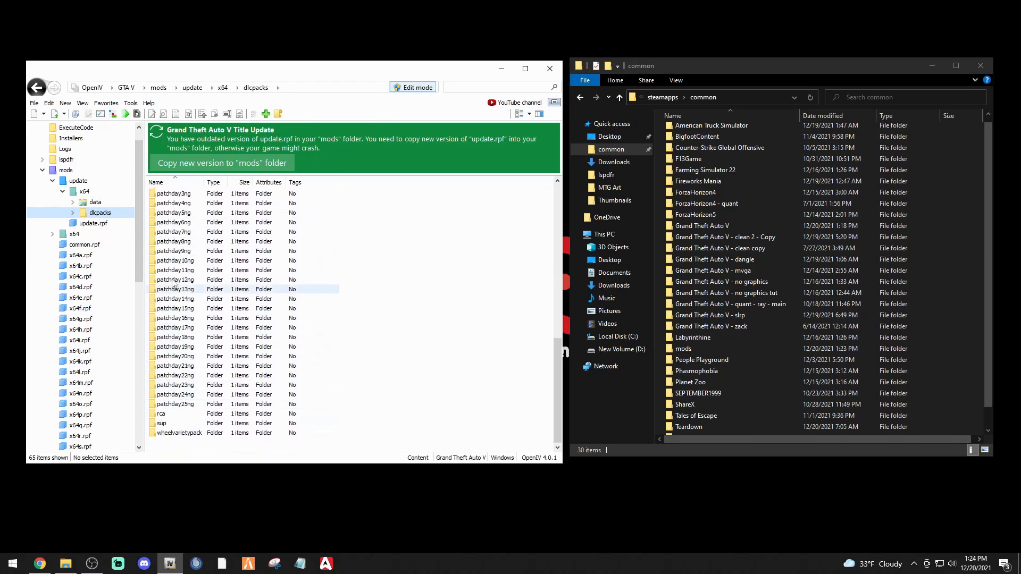
left_click(173, 414)
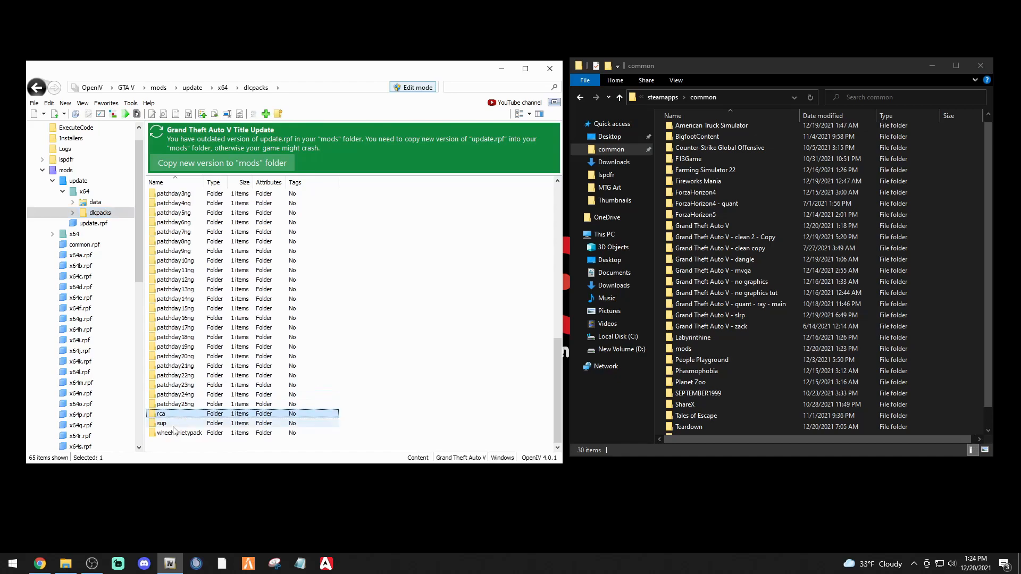
left_click(177, 434)
scroll(205, 400, "up", 4)
scroll(205, 399, "up", 12)
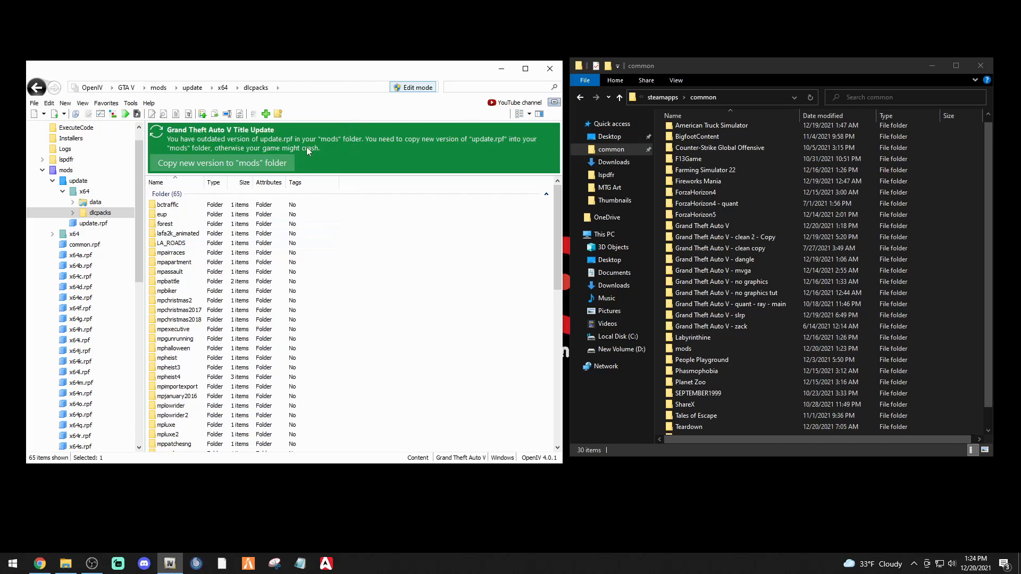
Open the mods folder, close File Explorer, and copy the new version of update.rpf into mods, accepting the loss of earlier changes.
double_click(65, 170)
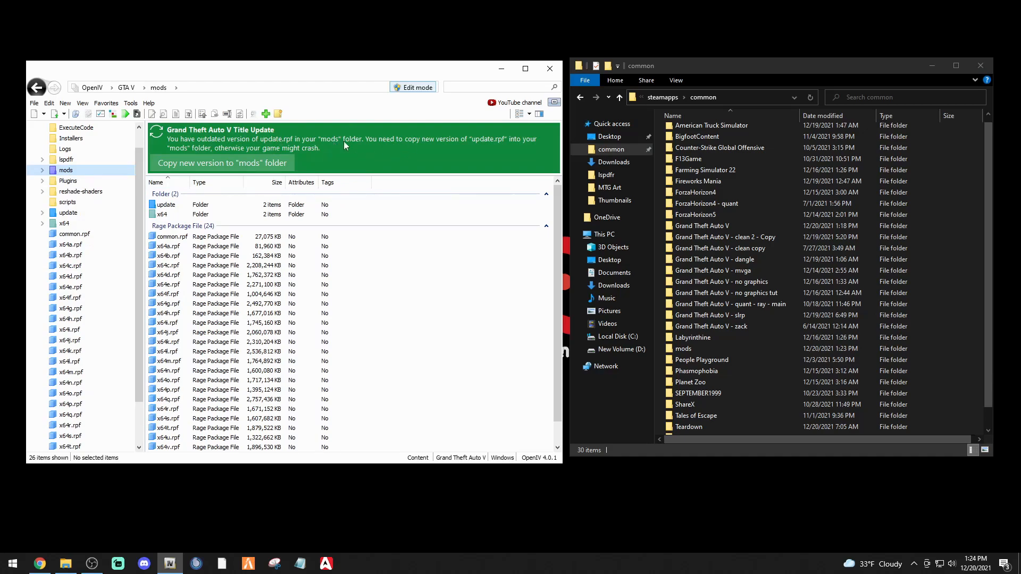
left_click(981, 67)
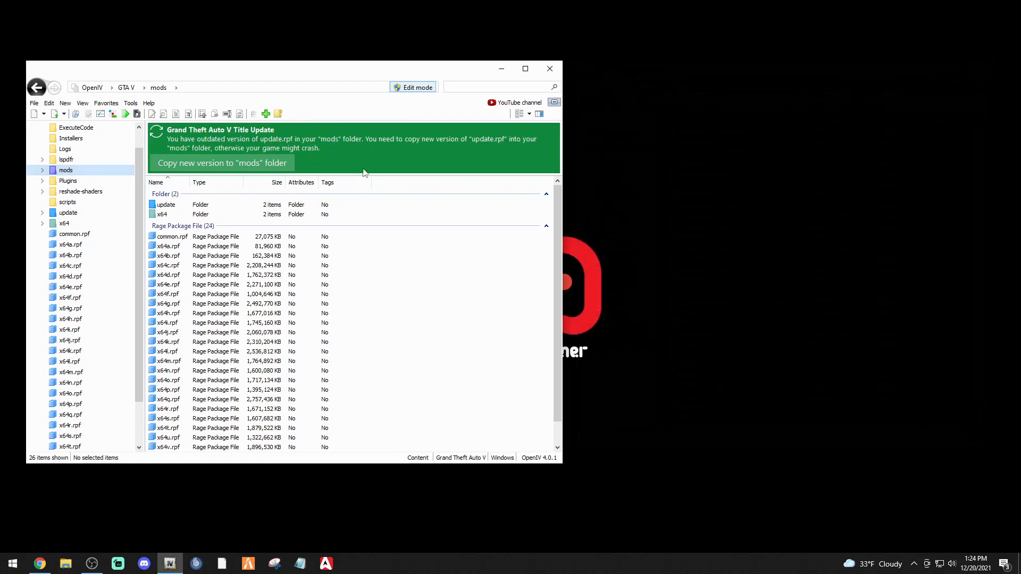
left_click(201, 169)
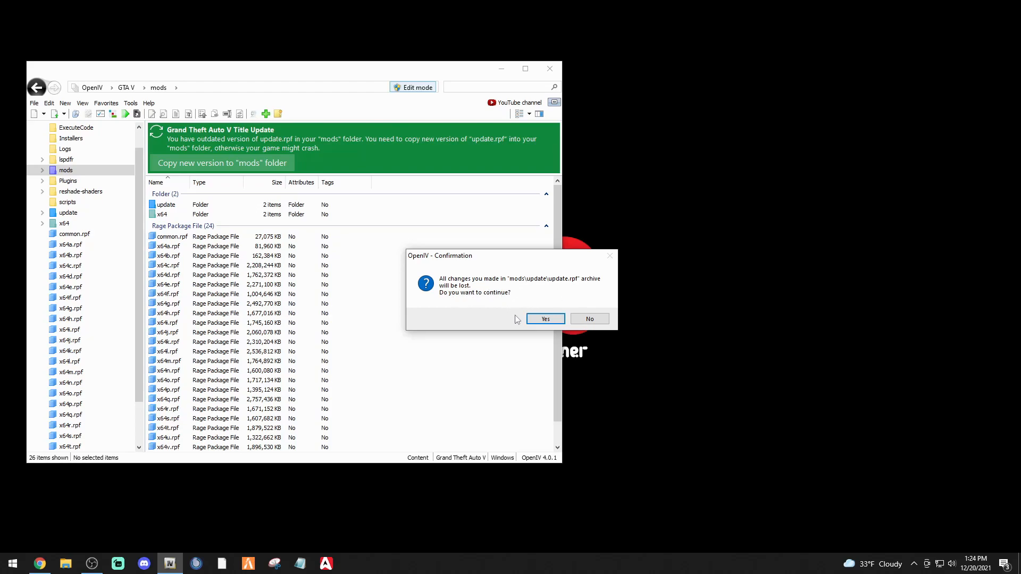
left_click(535, 317)
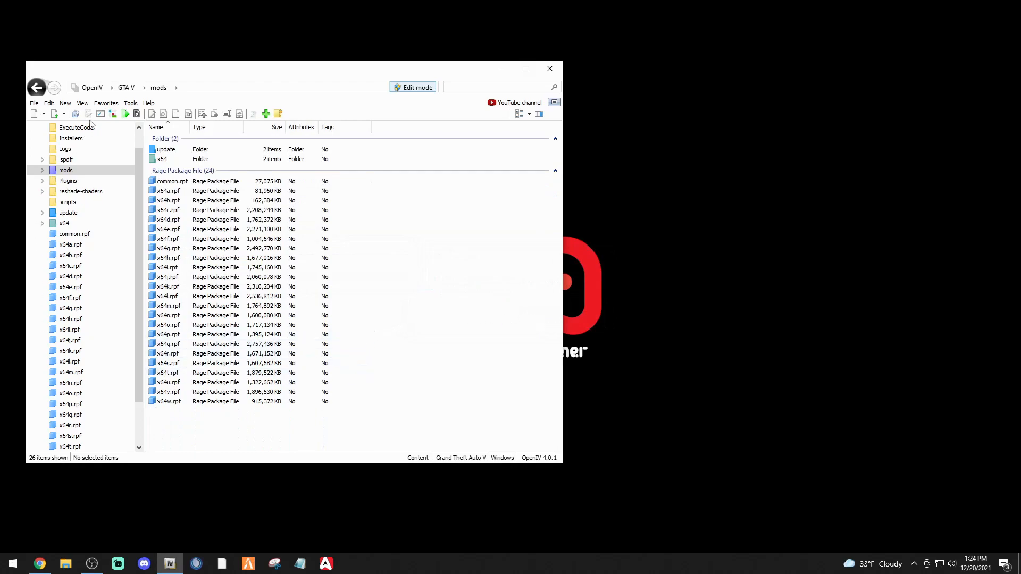
Open dlclist.xml from the mods update.rpf common\data folder for editing, examine its dlcpacks entries through the end, and close it unchanged.
left_click(105, 102)
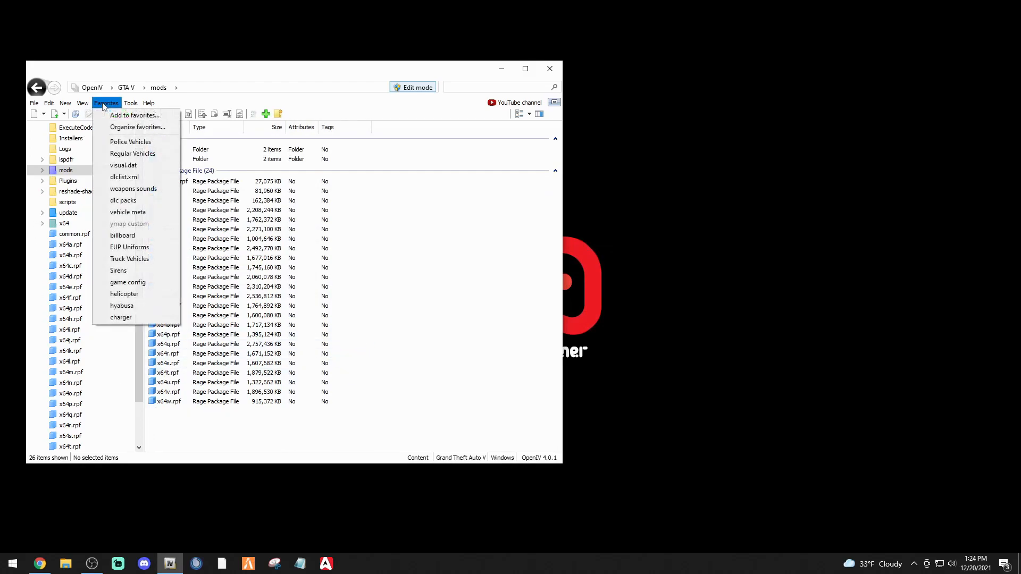
left_click(123, 177)
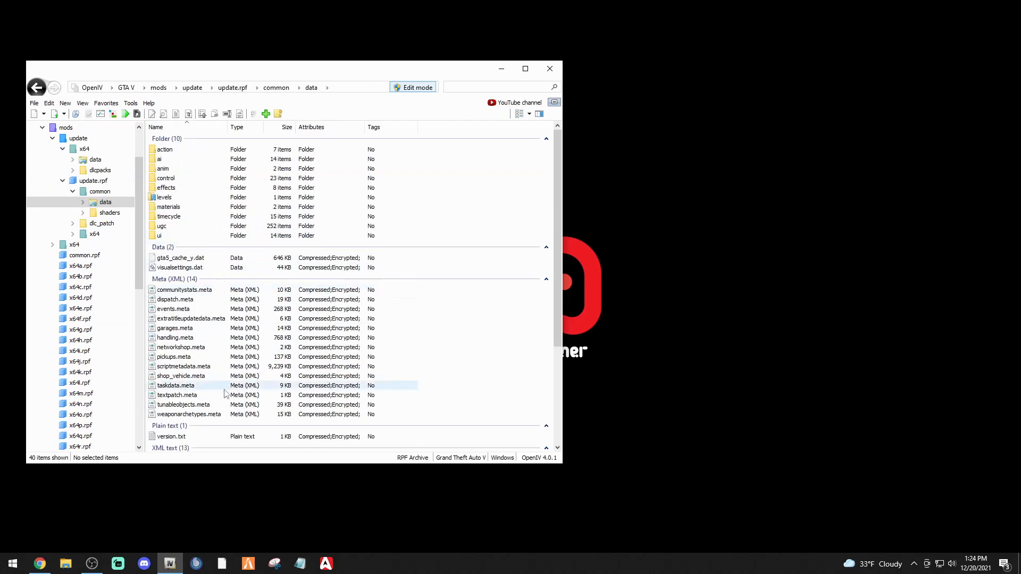
scroll(181, 340, "down", 5)
right_click(179, 328)
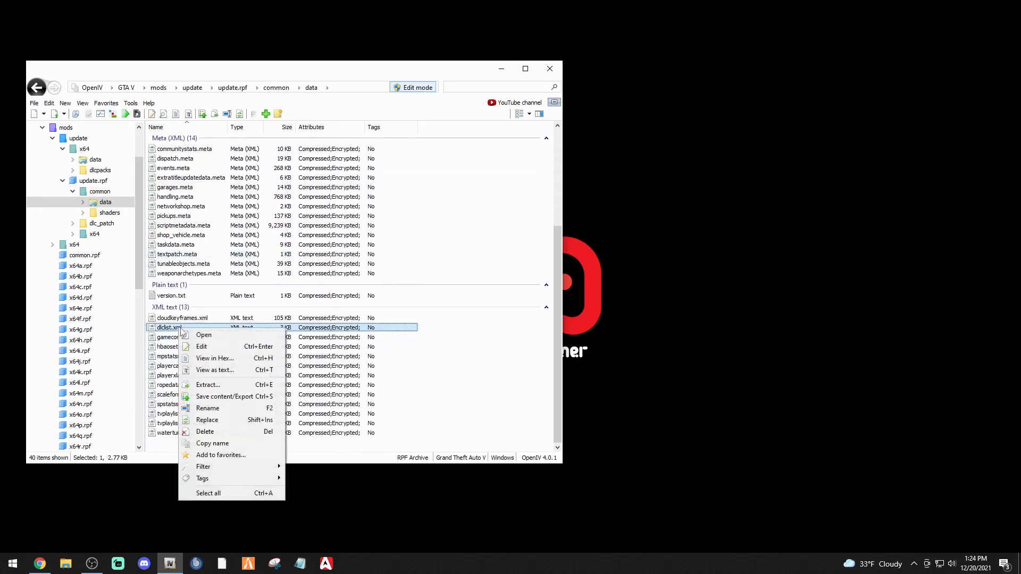
left_click(205, 346)
scroll(310, 319, "down", 15)
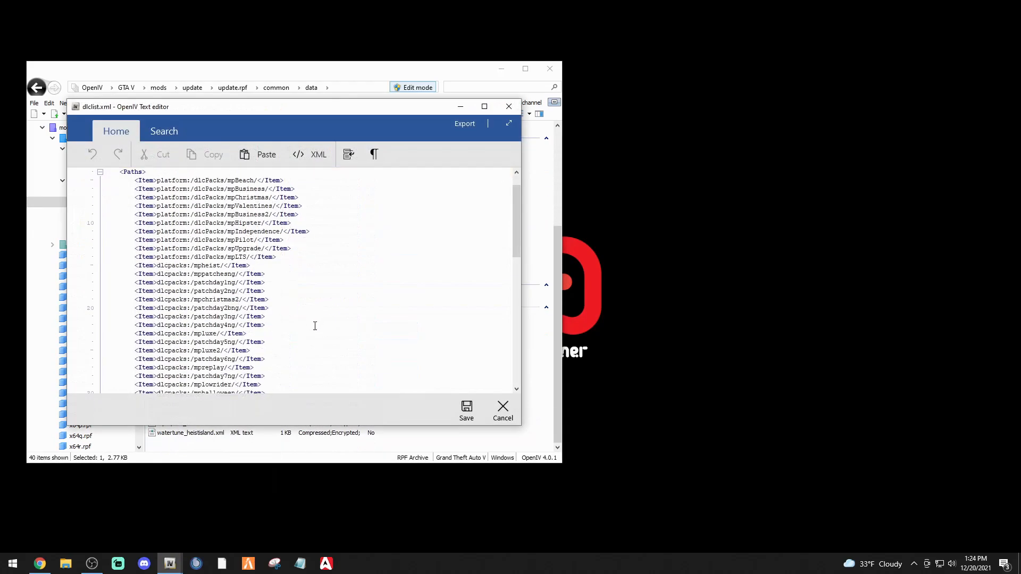
scroll(280, 351, "down", 1)
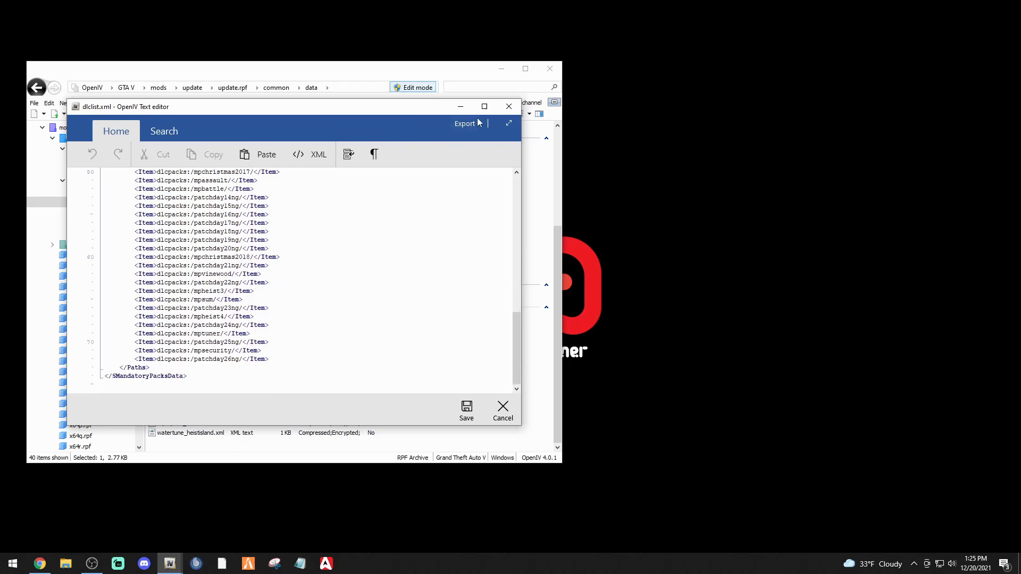
left_click(508, 106)
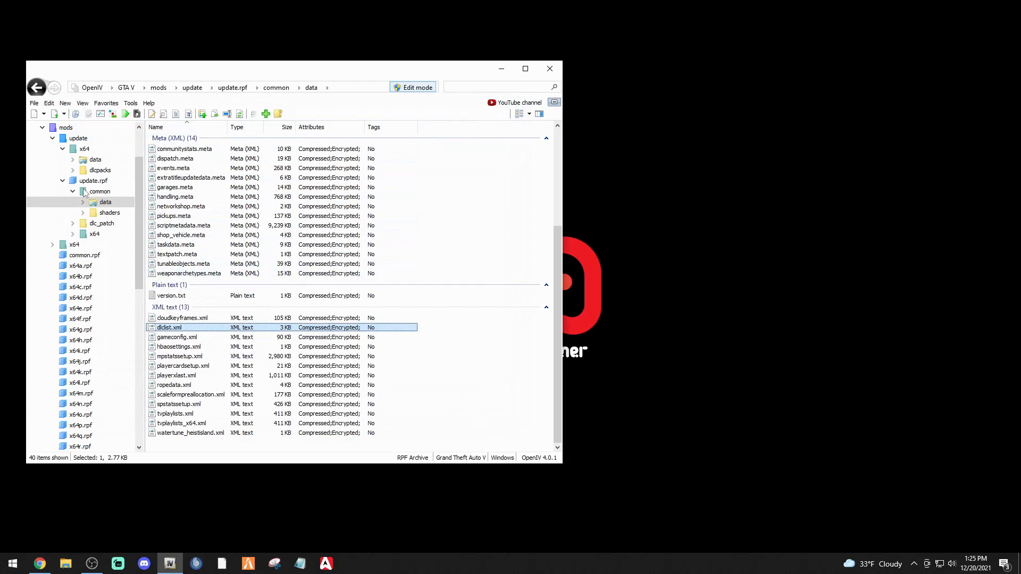
View the add-on folders at the saved dlc packs location, return to the update.rpf data folder, and close OpenIV.
left_click(101, 103)
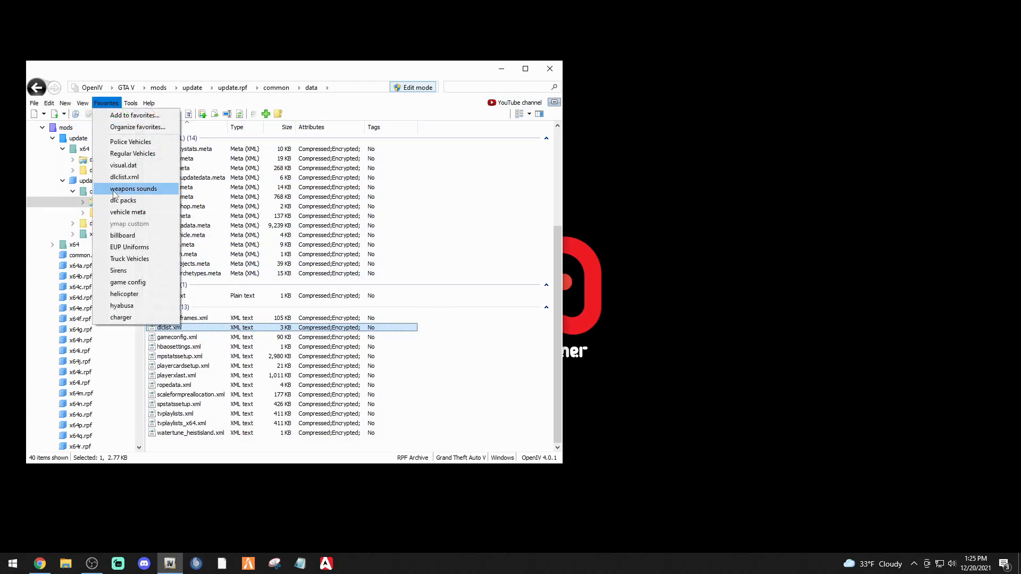
left_click(123, 200)
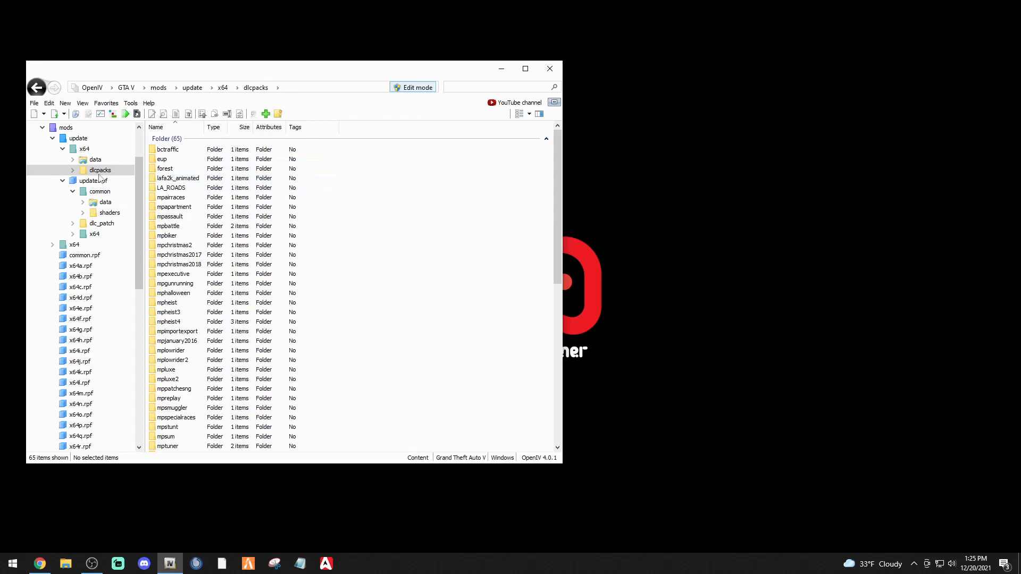
key("alt+Left")
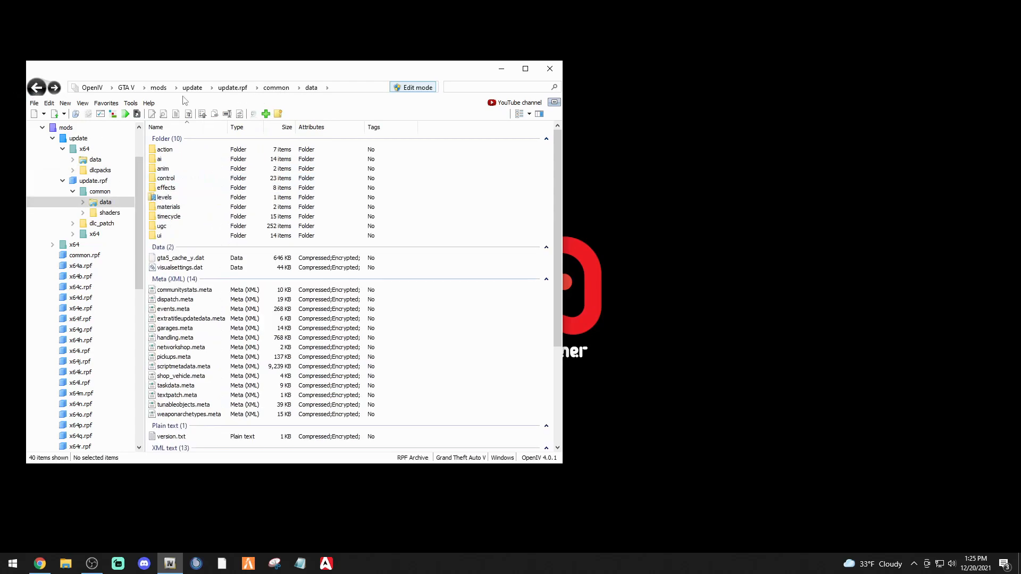
left_click(550, 68)
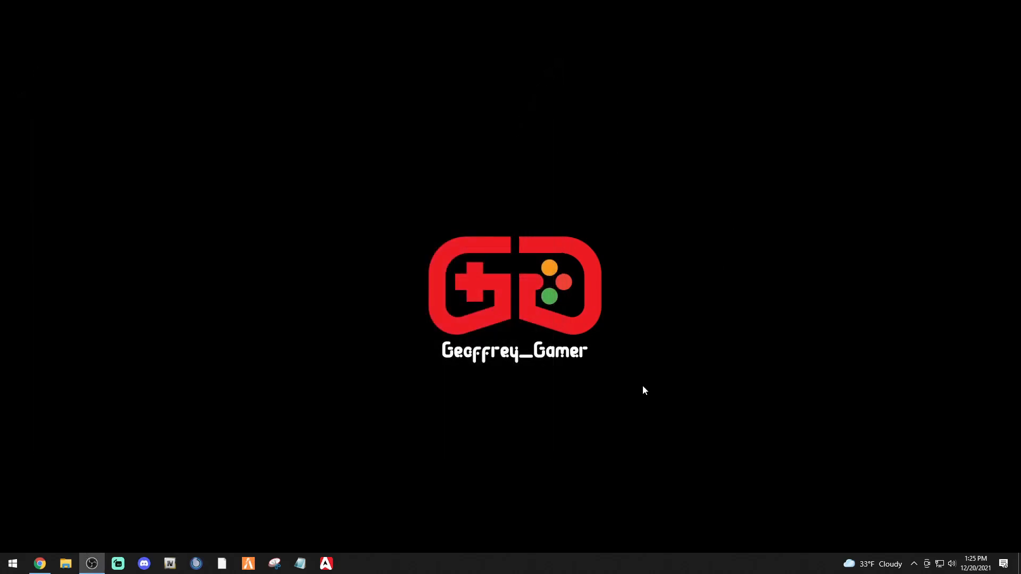